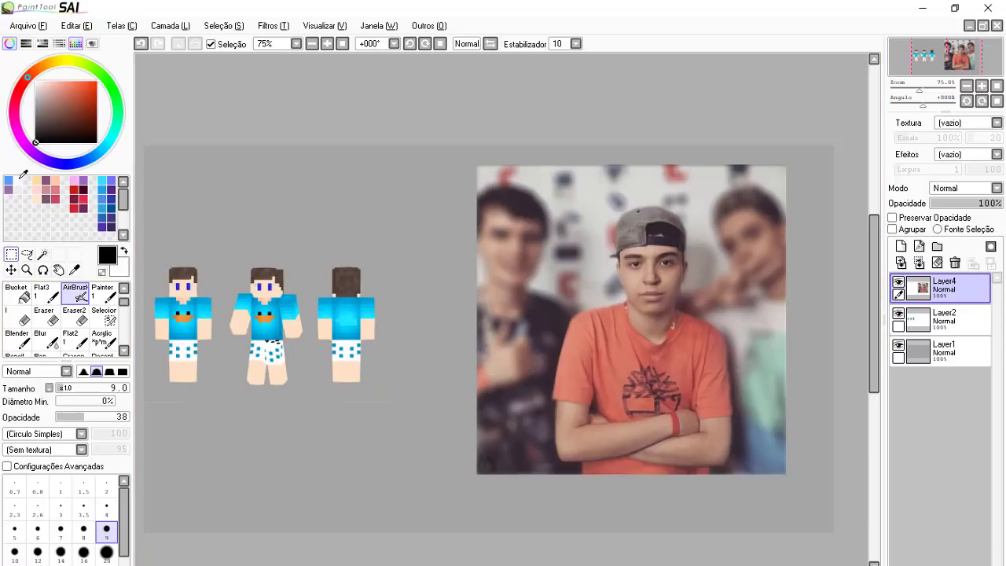
Step: Clear the faint leftover line beneath the three character figures on Layer2 and remove the selection
click(11, 254)
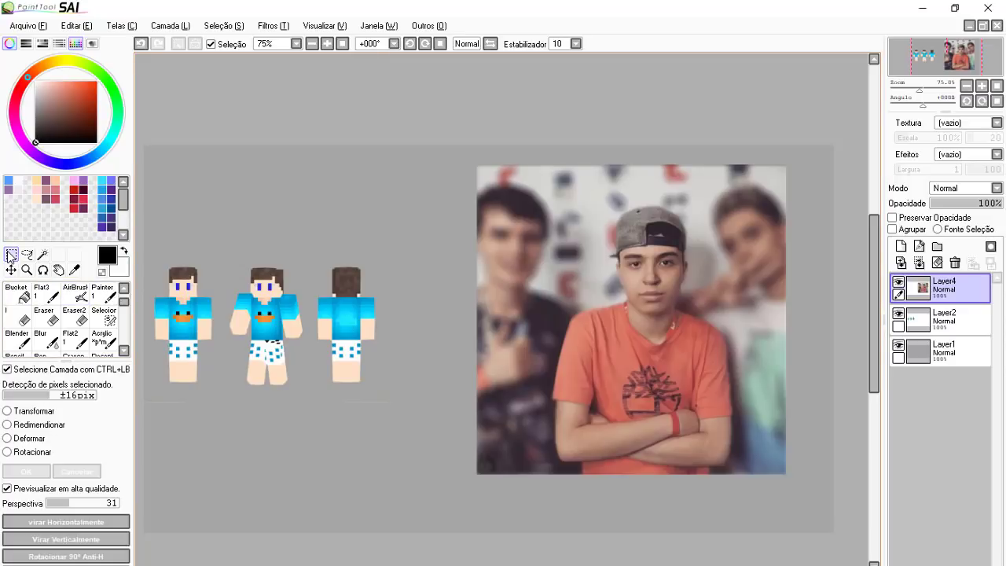
drag(413, 428, 139, 395)
click(943, 318)
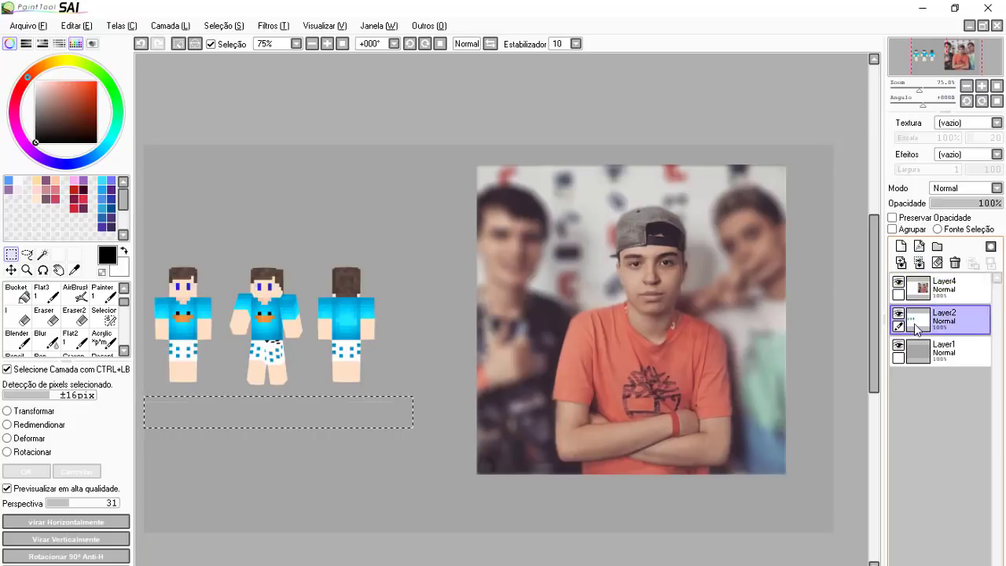
scroll(219, 137, down, 1)
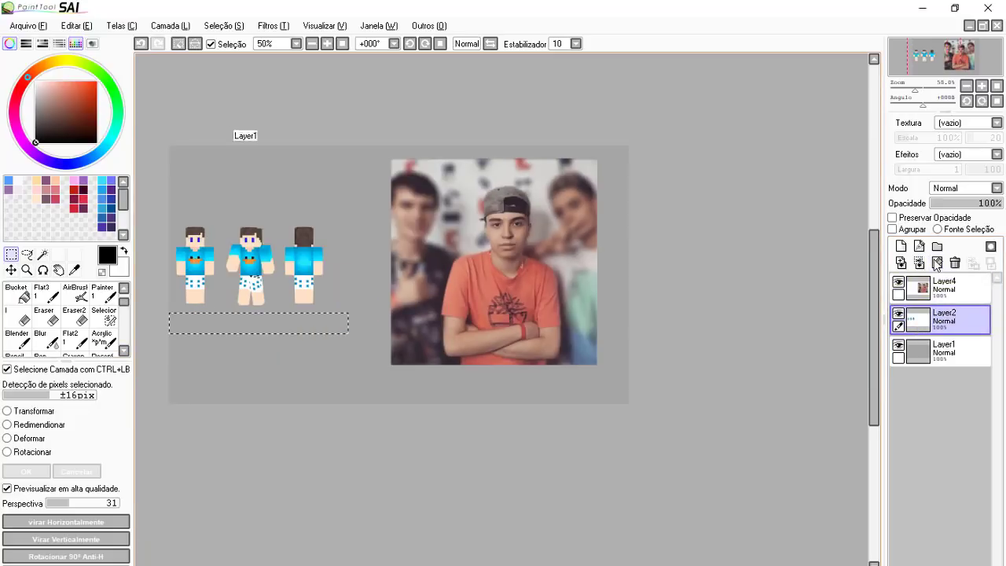
key(ctrl+d)
Step: Choose the AirBrush and add a new layer above the photo layer Layer4
click(81, 315)
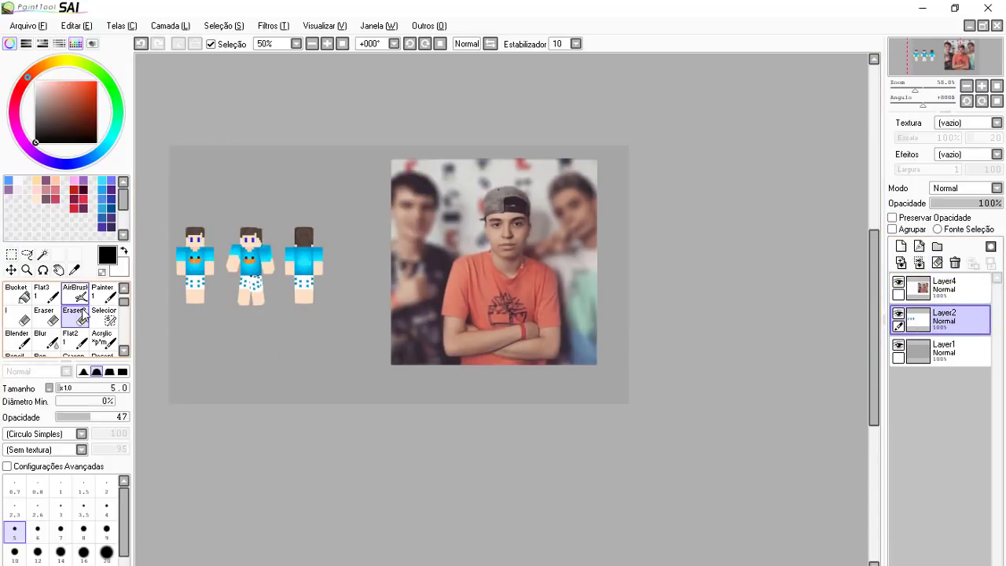
click(82, 297)
scroll(167, 200, down, 1)
scroll(352, 209, up, 1)
scroll(377, 267, down, 1)
scroll(445, 236, up, 1)
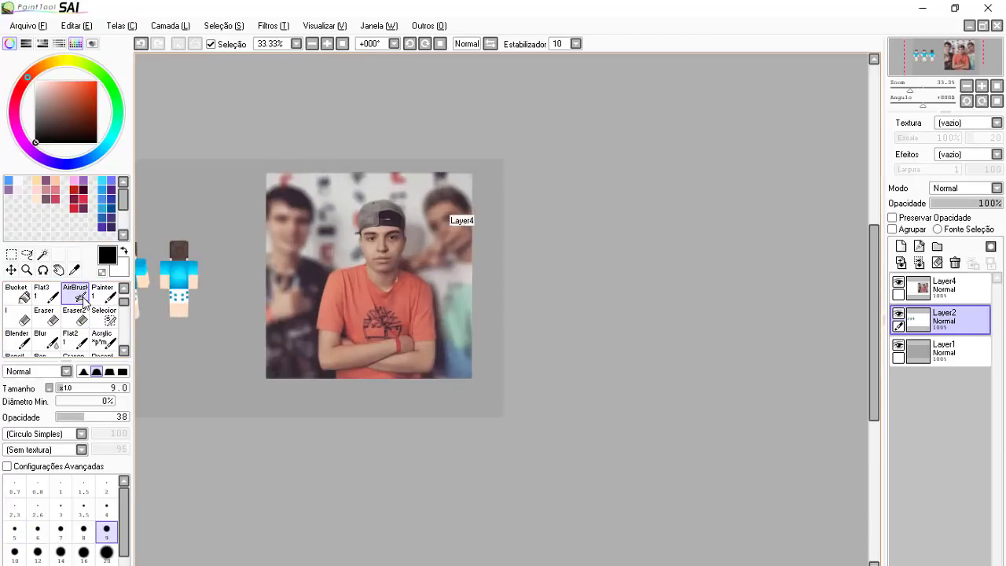
scroll(445, 244, up, 1)
scroll(412, 253, down, 1)
scroll(409, 309, up, 1)
scroll(420, 309, down, 1)
scroll(440, 292, down, 1)
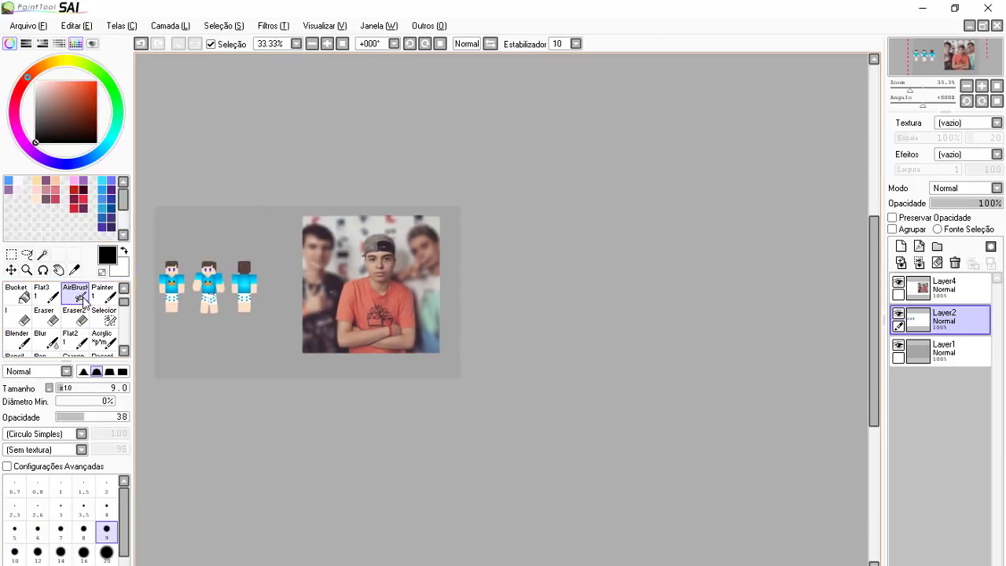
scroll(301, 284, up, 1)
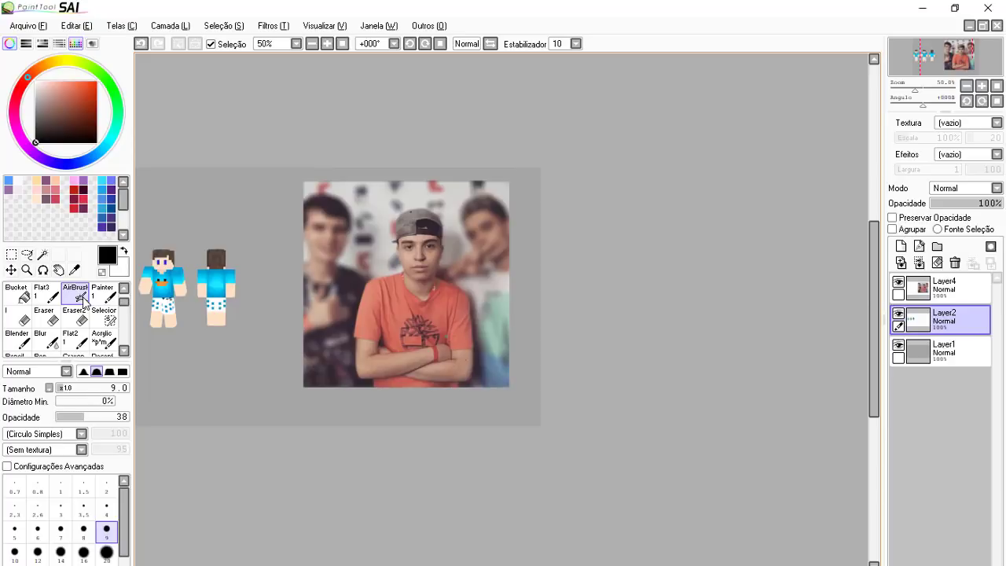
scroll(439, 395, up, 2)
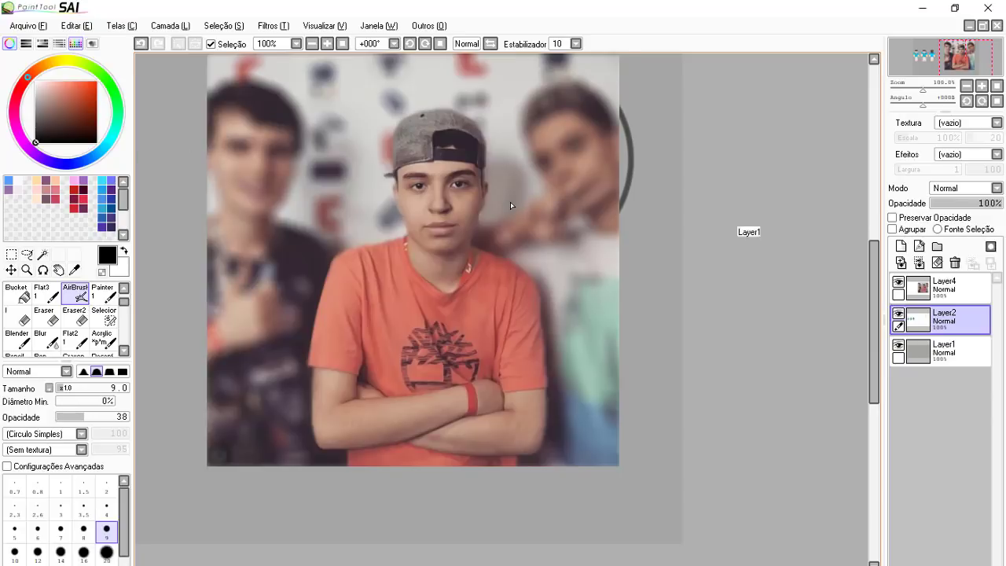
click(901, 249)
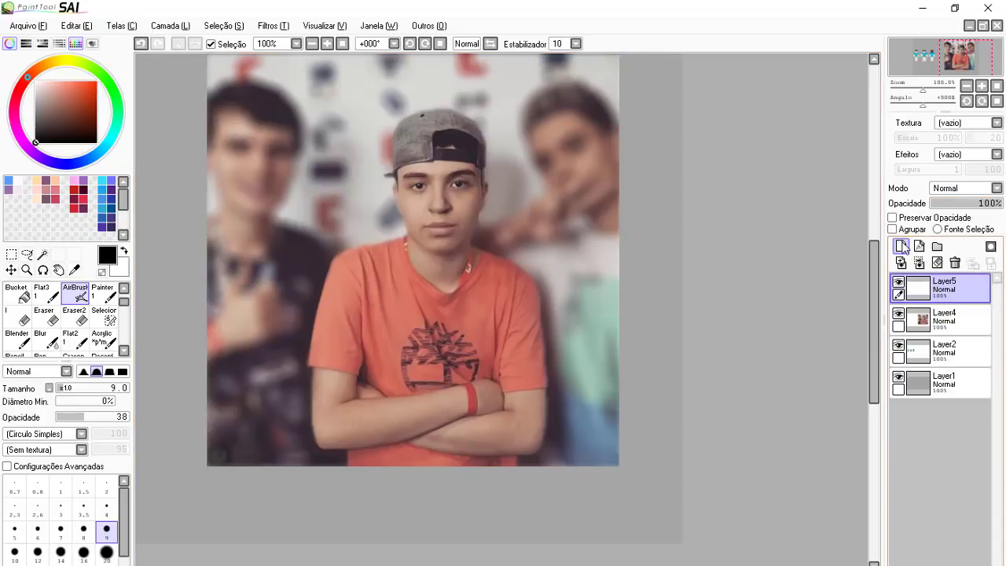
drag(531, 90, 496, 185)
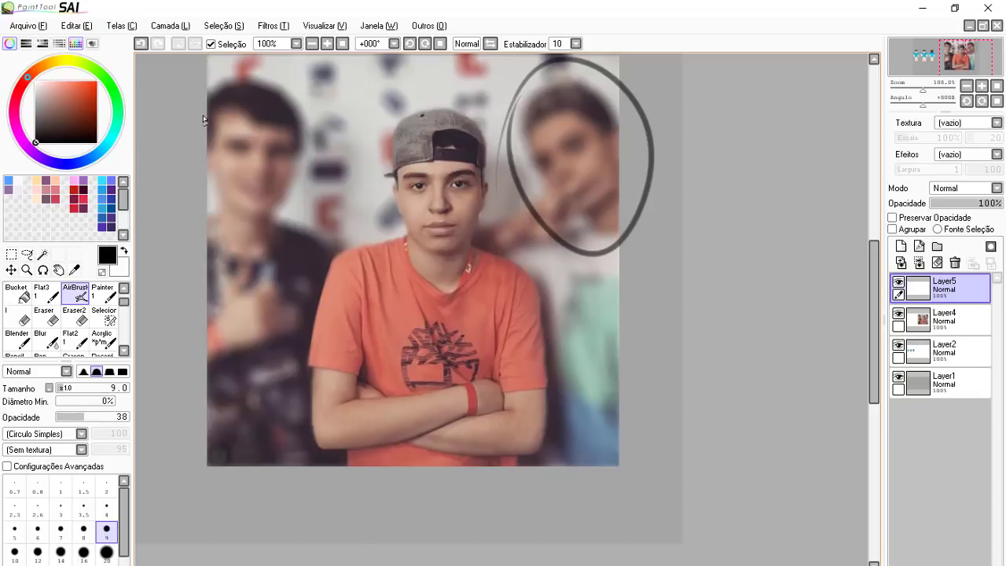
drag(202, 120, 189, 197)
click(140, 44)
click(141, 44)
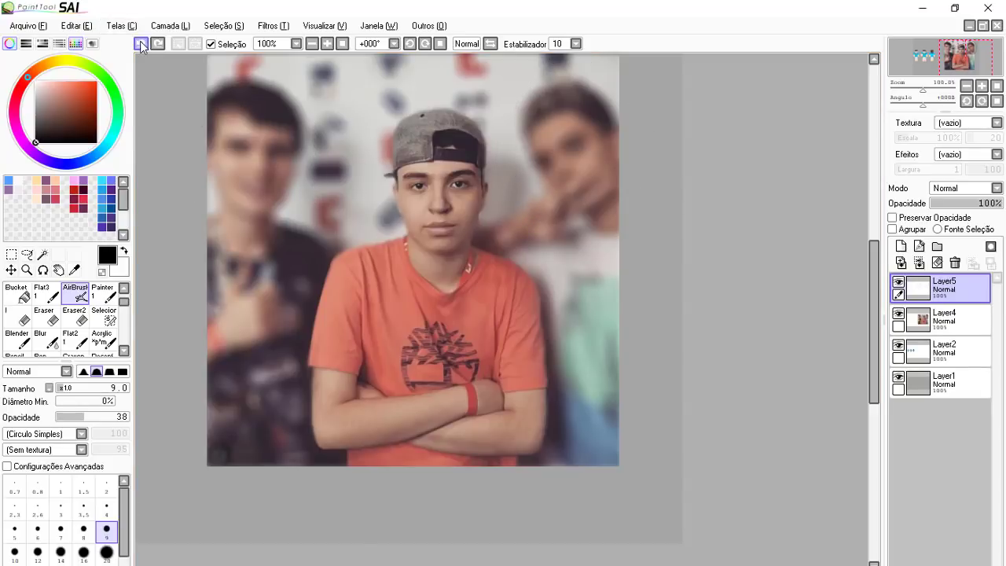
mouse_move(363, 87)
mouse_down()
mouse_move(499, 535)
mouse_move(359, 157)
mouse_up()
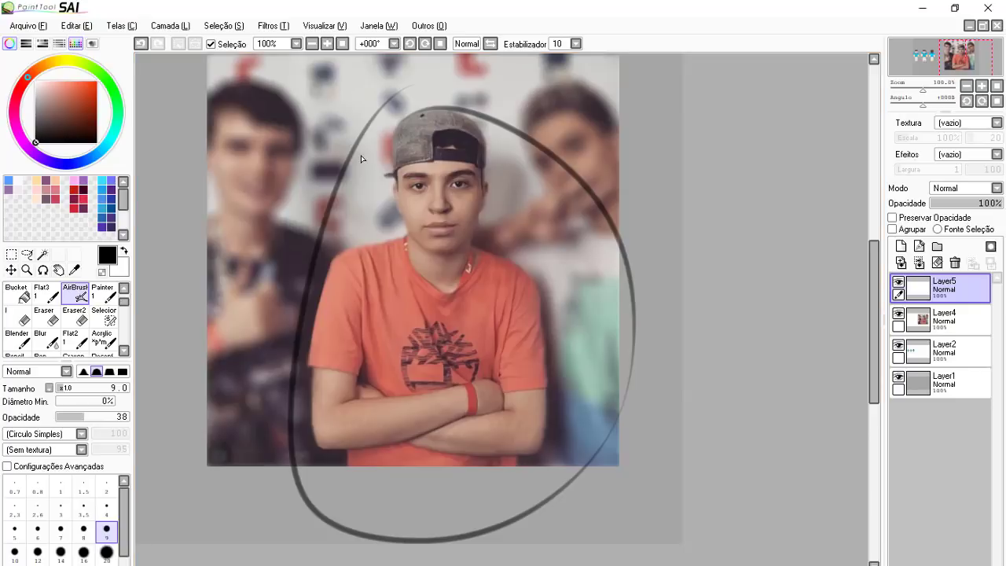
click(140, 44)
Step: Try the Clarear blending mode on Layer5, and switch it to Sobrepor
click(960, 189)
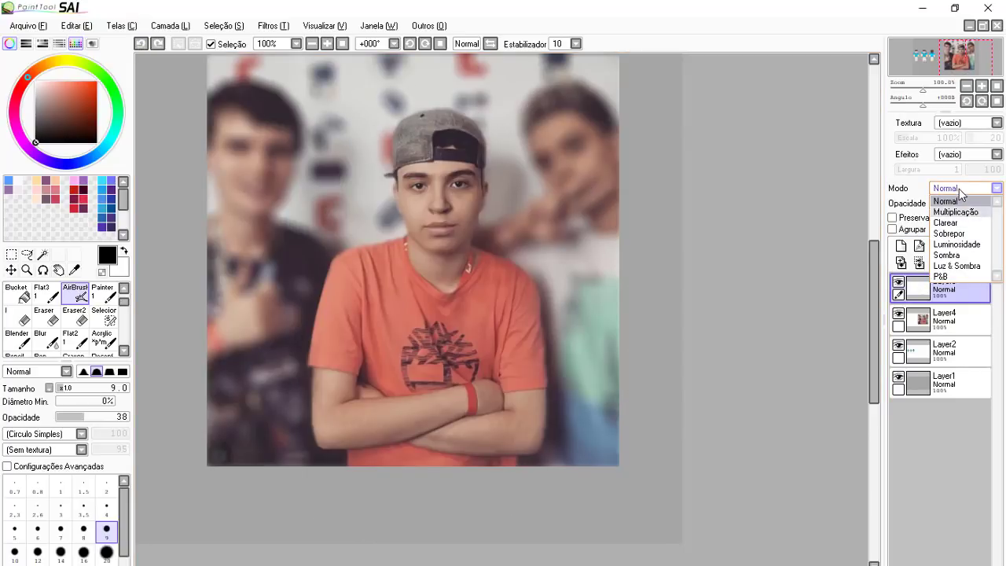
click(946, 223)
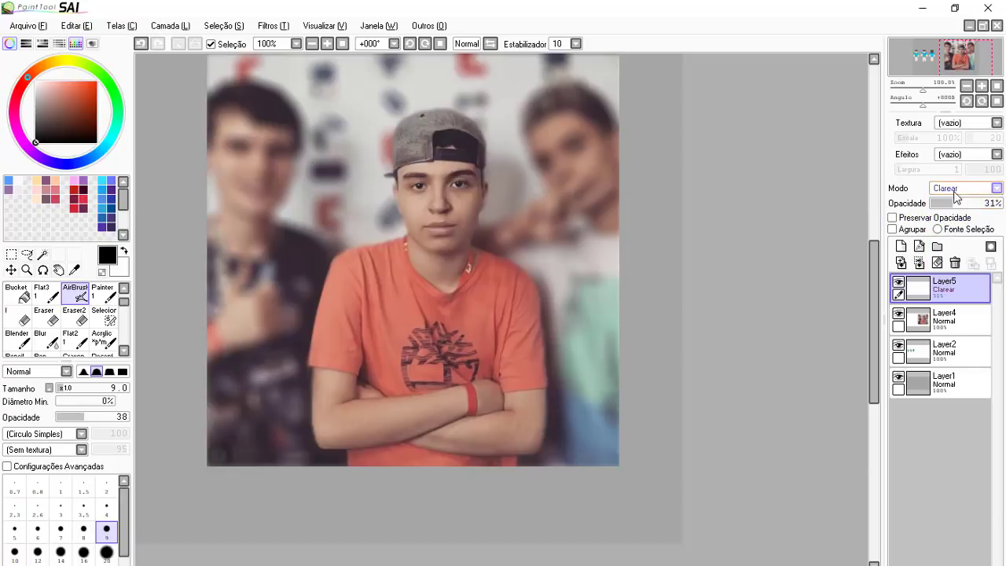
click(955, 190)
click(950, 233)
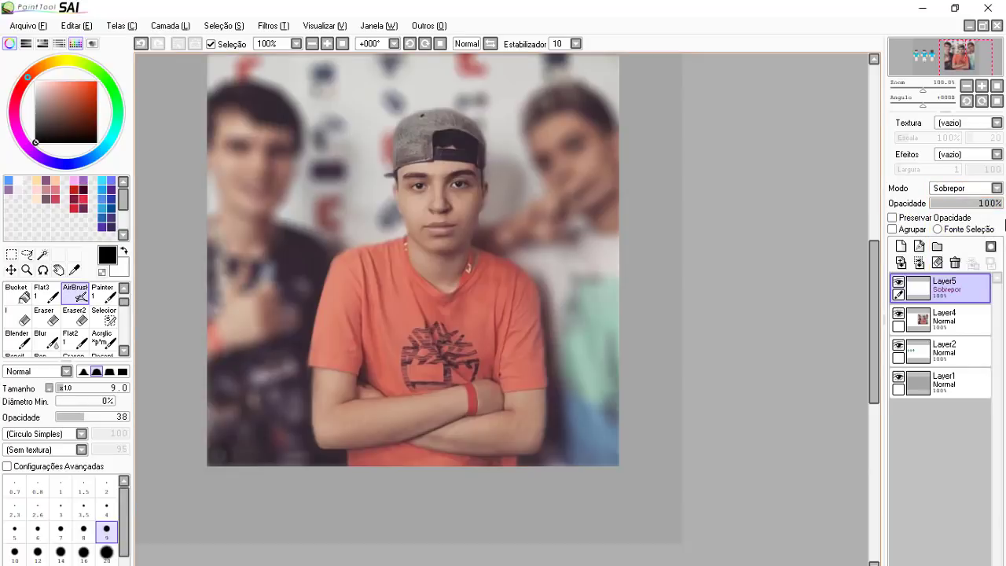
Step: Sample the blue from the first character's shirt as the AirBrush color
scroll(239, 246, down, 4)
scroll(305, 284, up, 3)
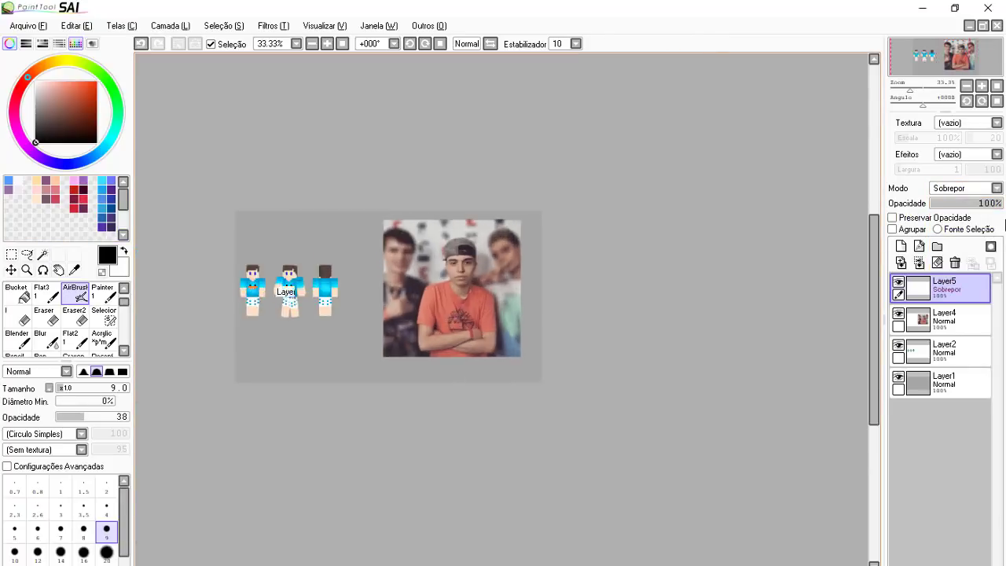
scroll(254, 256, up, 1)
click(74, 269)
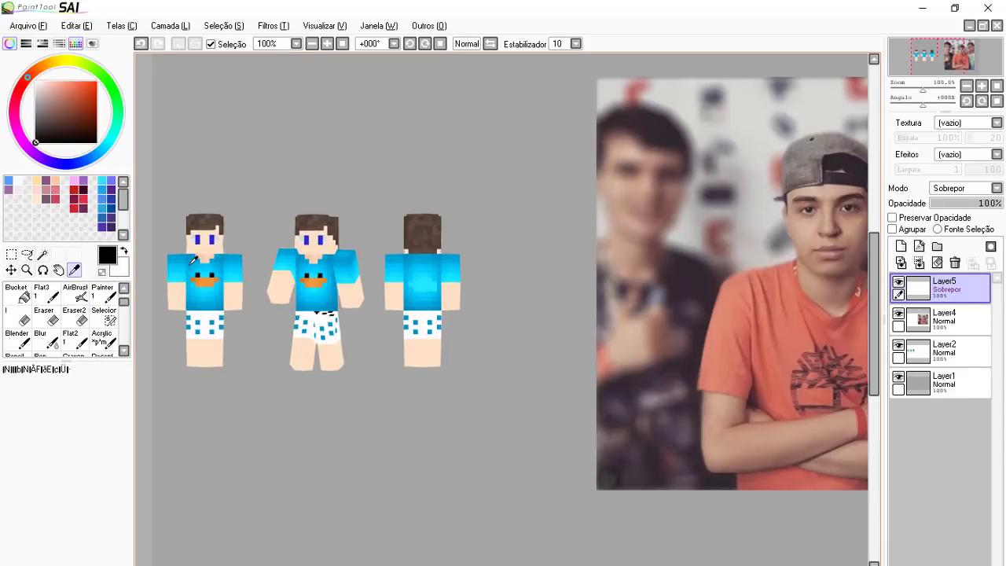
click(193, 259)
click(76, 293)
Step: Undo the small test stroke, enlarge the AirBrush to 30 and start painting the front of the boy's orange shirt blue
scroll(498, 311, down, 2)
scroll(567, 314, up, 2)
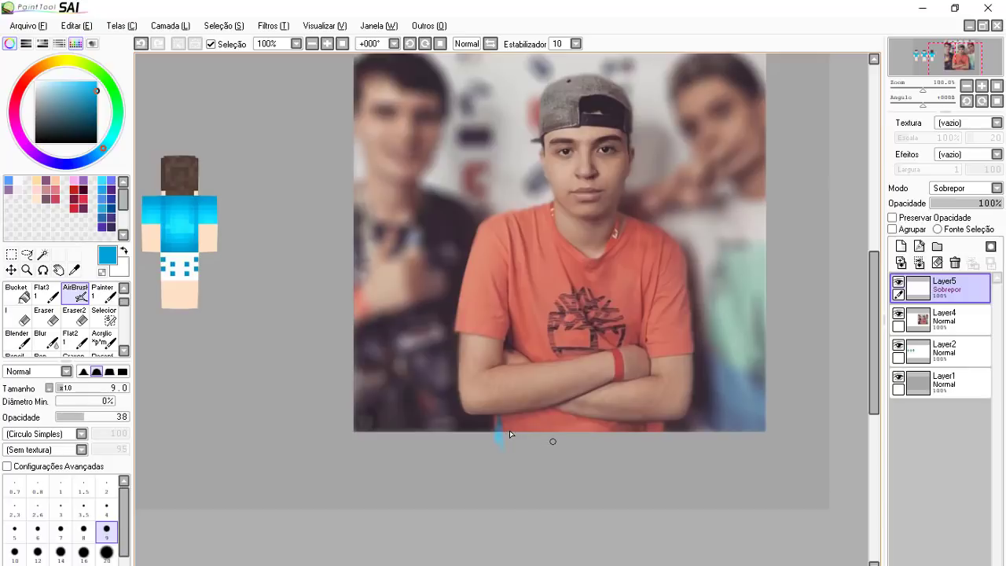
key(ctrl+z)
key(bracketright)
key(bracketright)
key(bracketright)
key(bracketright)
key(bracketright)
key(bracketright)
key(bracketright)
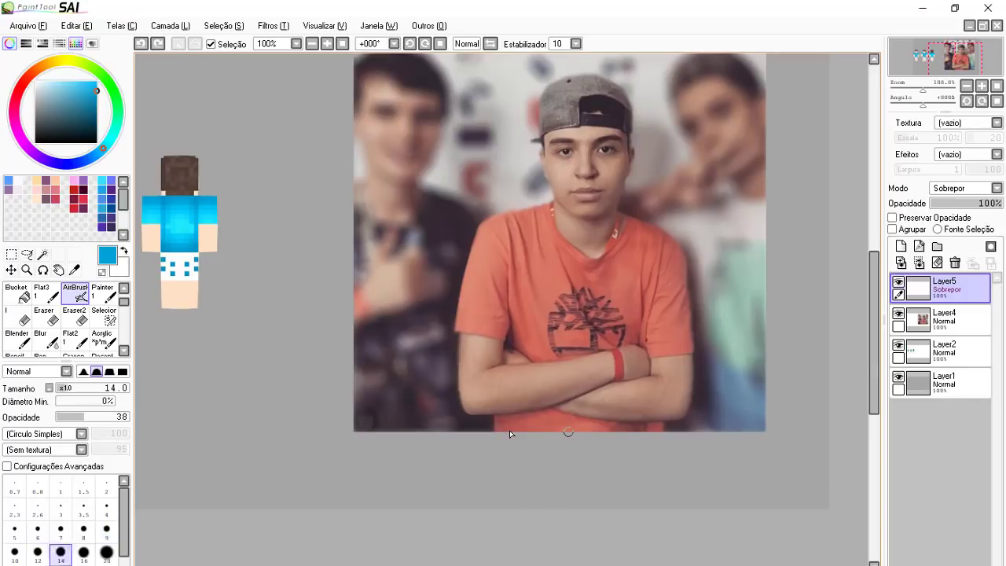
mouse_move(501, 278)
mouse_down()
mouse_move(556, 337)
mouse_move(556, 328)
mouse_up()
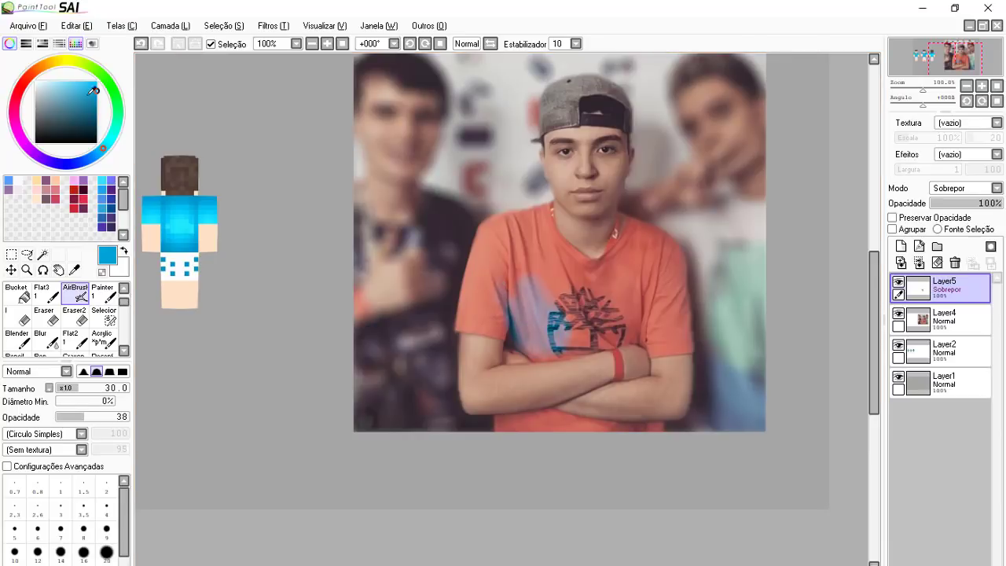
Step: Pick a brighter blue, raise the brush opacity to 100 and paint across the shirt's chest and sleeves
drag(88, 95, 121, 58)
mouse_move(546, 292)
mouse_down()
mouse_move(545, 264)
mouse_move(583, 320)
mouse_move(564, 338)
mouse_move(605, 341)
mouse_move(579, 343)
mouse_move(632, 317)
mouse_move(646, 330)
mouse_move(628, 335)
mouse_move(651, 338)
mouse_move(671, 322)
mouse_move(681, 340)
mouse_move(672, 344)
mouse_move(682, 345)
mouse_move(677, 264)
mouse_move(654, 231)
mouse_move(665, 248)
mouse_move(637, 279)
mouse_move(643, 255)
mouse_move(665, 304)
mouse_move(624, 249)
mouse_move(618, 266)
mouse_move(665, 314)
mouse_up()
drag(110, 416, 162, 408)
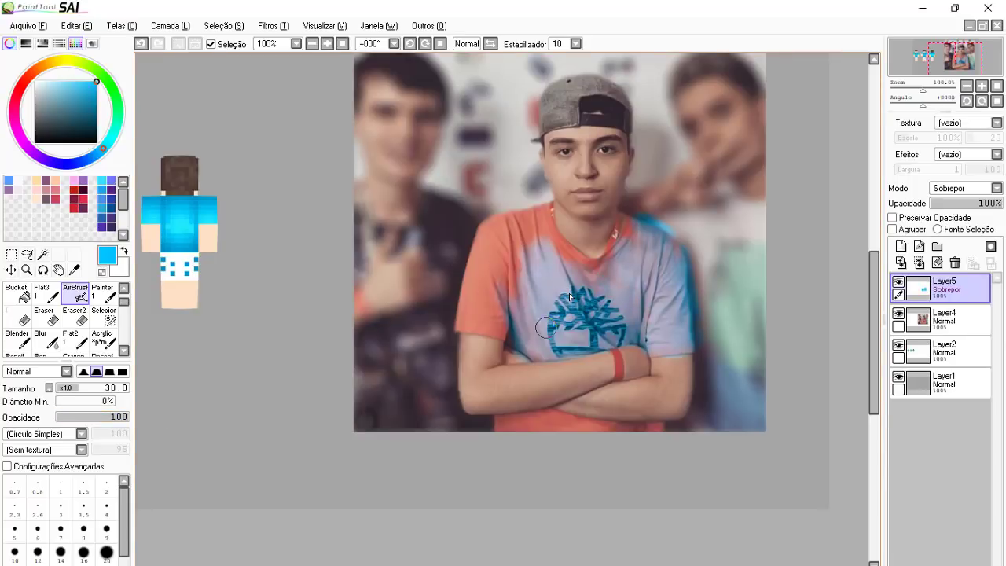
mouse_move(546, 329)
mouse_down()
mouse_move(521, 316)
mouse_move(506, 261)
mouse_move(491, 253)
mouse_move(463, 322)
mouse_up()
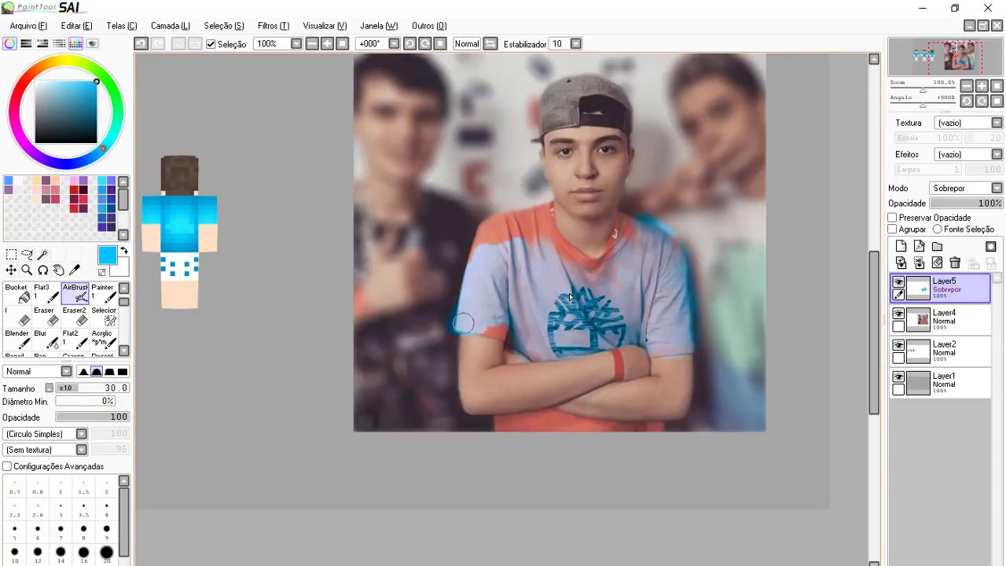
Step: Set Layer5's blending mode to Multiplicação and erase the blue overspill around the shirt and arms
click(965, 188)
click(955, 201)
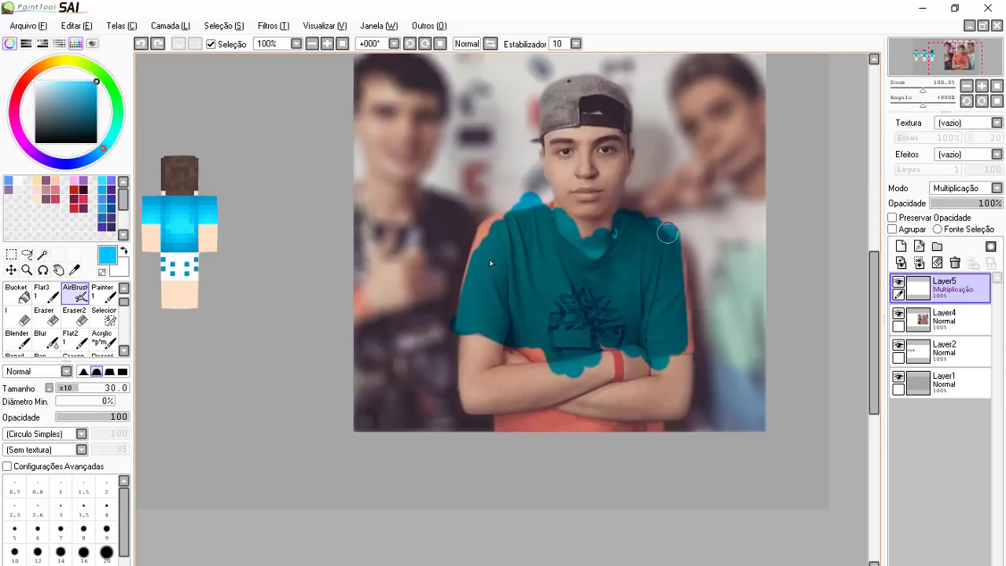
click(74, 314)
mouse_move(455, 322)
mouse_down()
mouse_move(519, 196)
mouse_move(590, 228)
mouse_move(651, 366)
mouse_move(503, 349)
mouse_up()
mouse_move(503, 349)
mouse_down()
mouse_move(492, 407)
mouse_move(642, 454)
mouse_up()
drag(550, 374, 635, 370)
Step: Fill in the uncovered orange hem of the sleeve beside the wristband with blue
scroll(645, 362, up, 4)
click(75, 293)
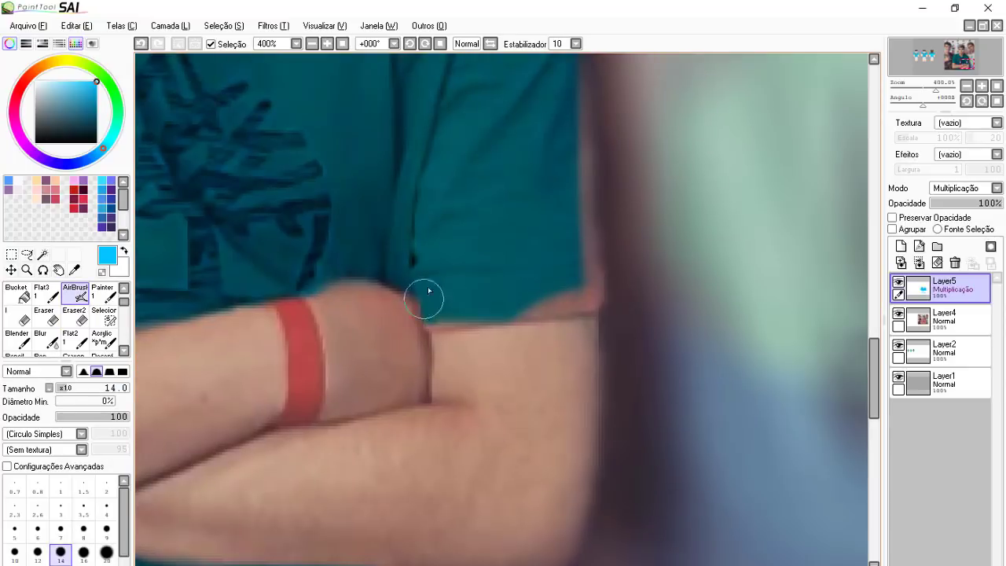
drag(428, 291, 582, 297)
scroll(545, 225, down, 3)
Step: Cut away the blue paint spilling below the photo's lower edge and clean up the shirt's borders
click(11, 254)
drag(558, 389, 218, 418)
key(ctrl+x)
click(44, 316)
scroll(563, 298, up, 2)
click(75, 294)
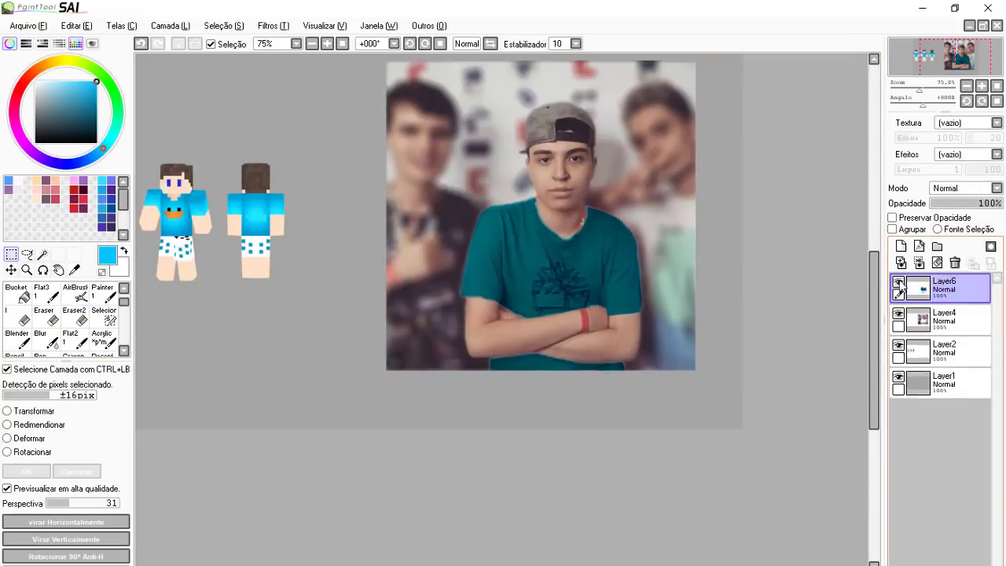
Step: Undo the merging of the blue Multiplicação layer with Layer6 and return to the AirBrush
key(ctrl+z)
key(ctrl+z)
key(ctrl+z)
key(ctrl+z)
click(905, 290)
drag(562, 198, 527, 213)
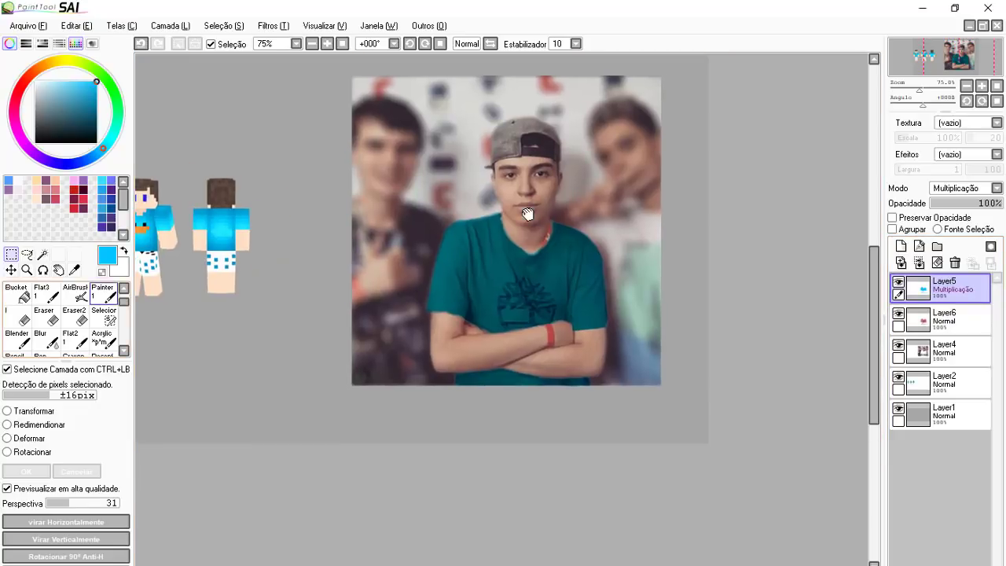
click(76, 293)
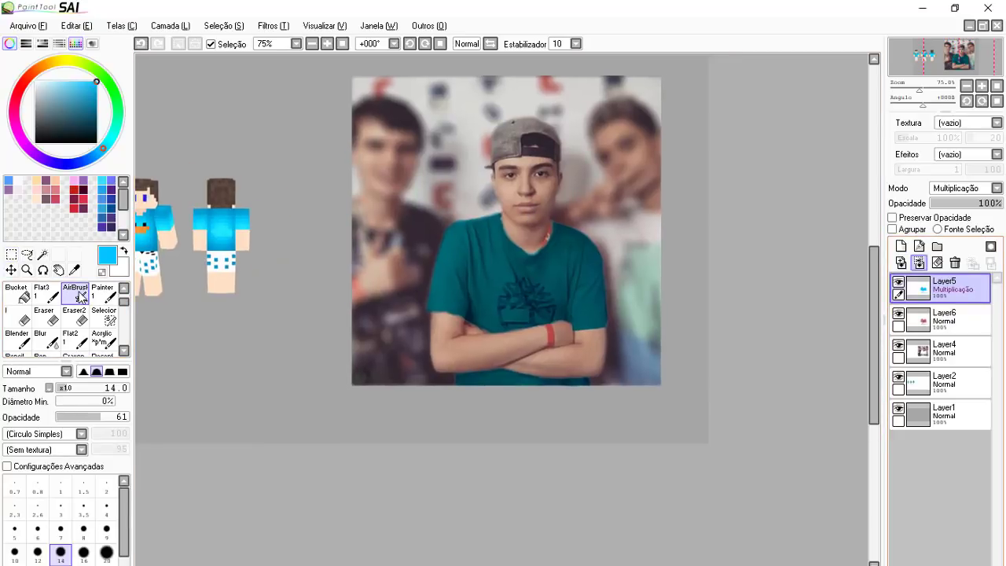
Step: Merge Layer6 down into the photo layer Layer4, and undo the additional merge of Layer5
click(947, 319)
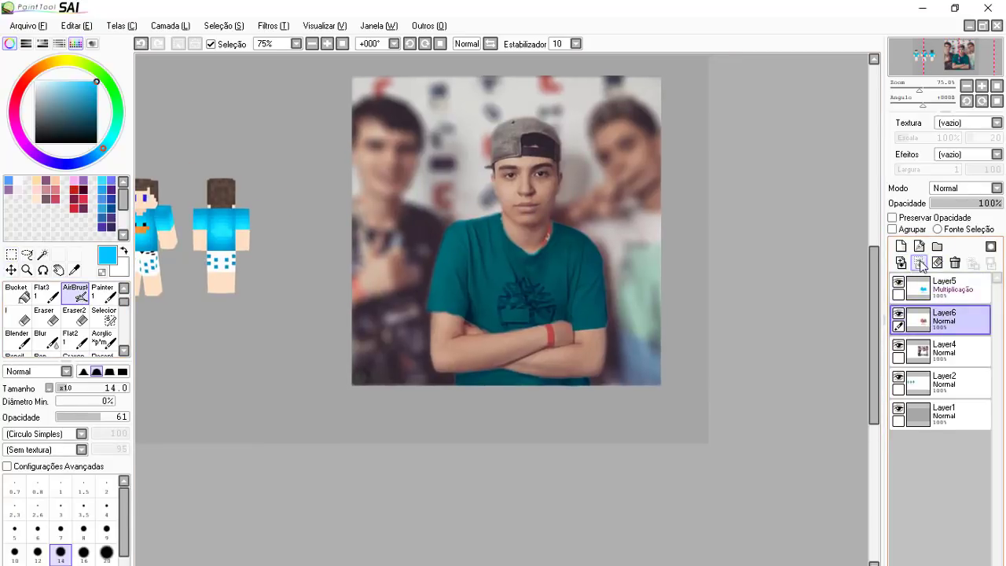
click(919, 264)
click(942, 288)
click(919, 263)
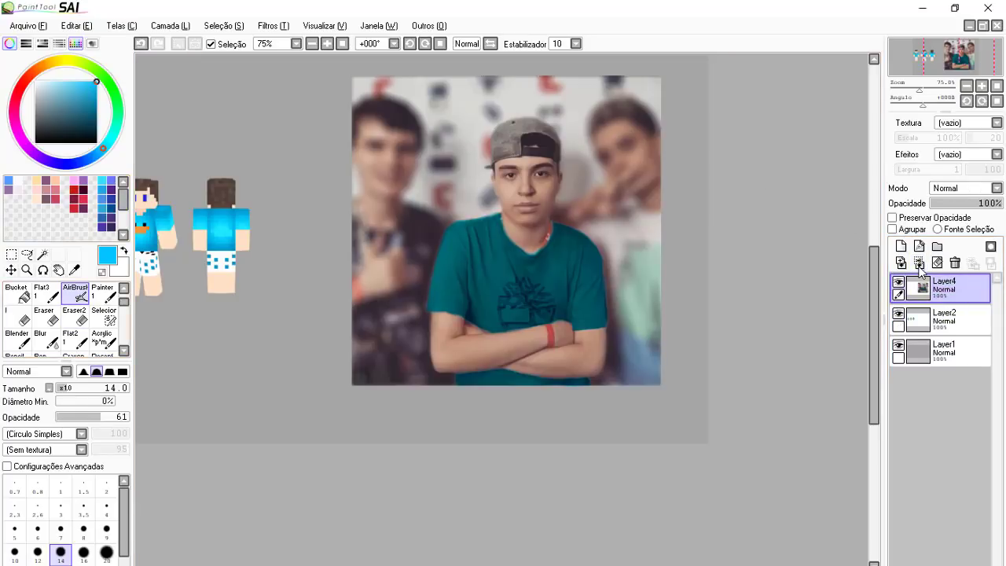
key(ctrl+z)
Step: Add a new layer above Layer5 and clip it to the blue shirt layer with Agrupar
click(900, 246)
click(892, 228)
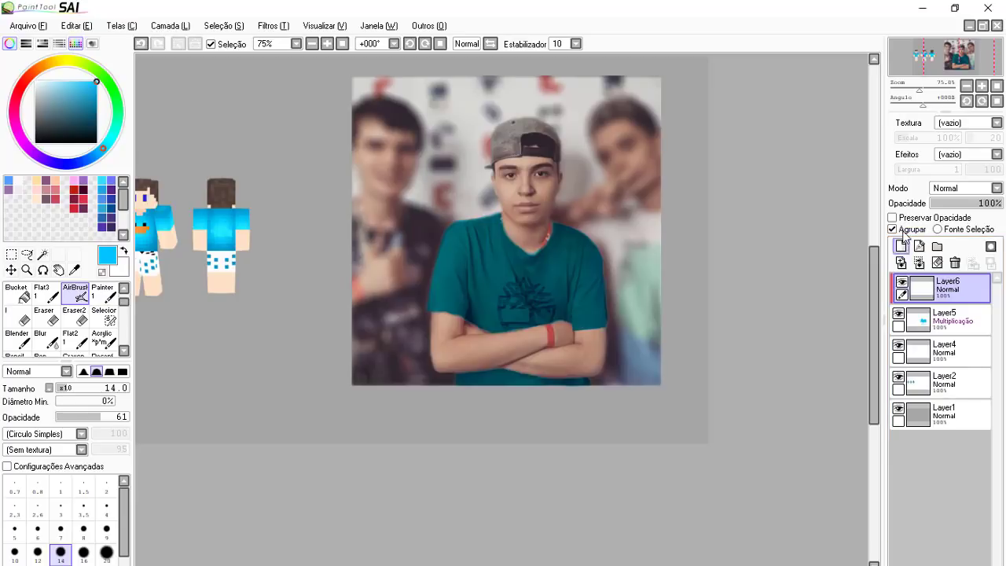
drag(609, 268, 544, 260)
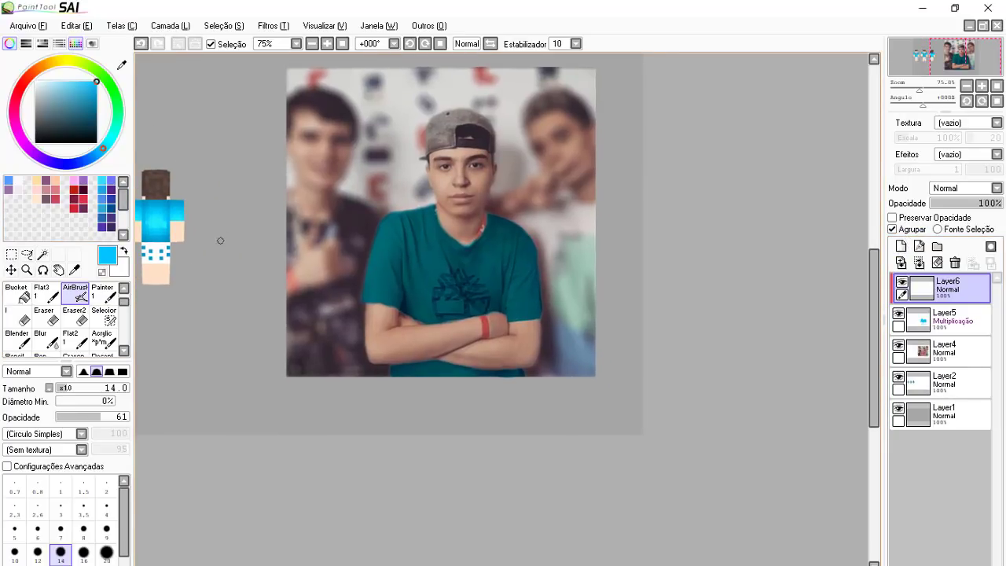
Step: Enlarge the AirBrush size to 50
key(bracketright)
key(bracketright)
key(bracketright)
key(bracketright)
key(bracketright)
key(bracketright)
key(bracketright)
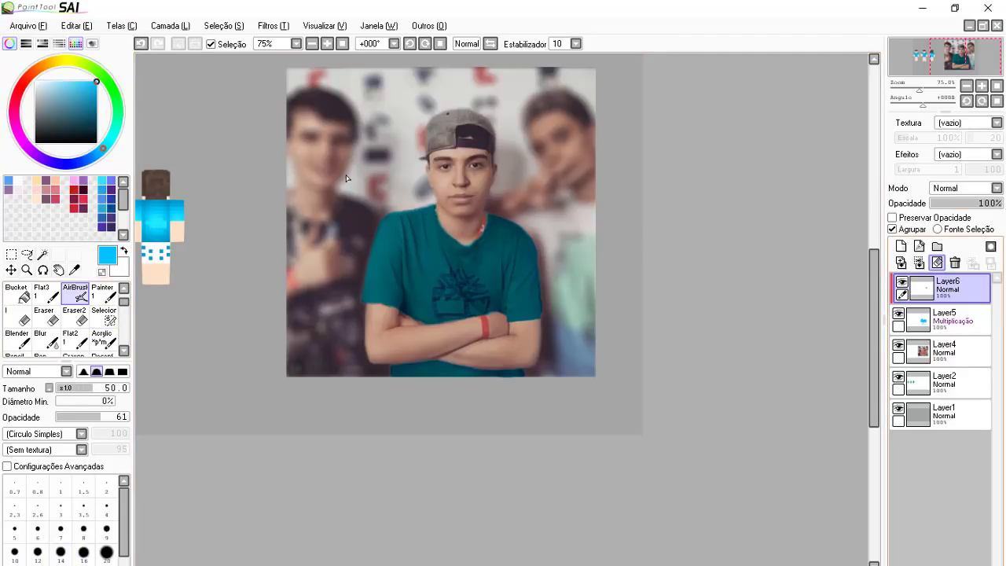
Step: Try the Sobrepor and Clarear blending modes on the clipped Layer6, and settle on Luminosidade
click(965, 188)
click(948, 234)
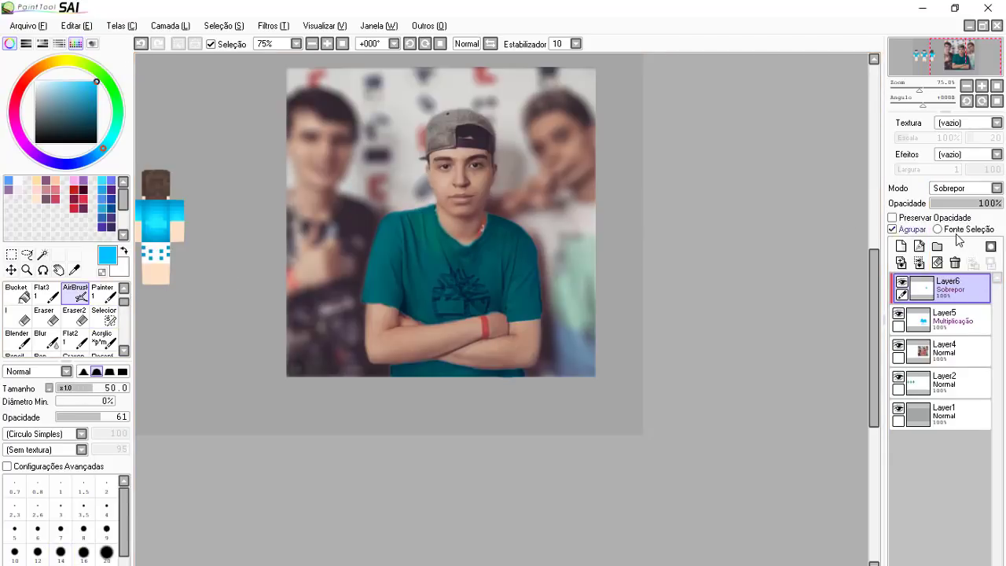
click(967, 189)
click(946, 223)
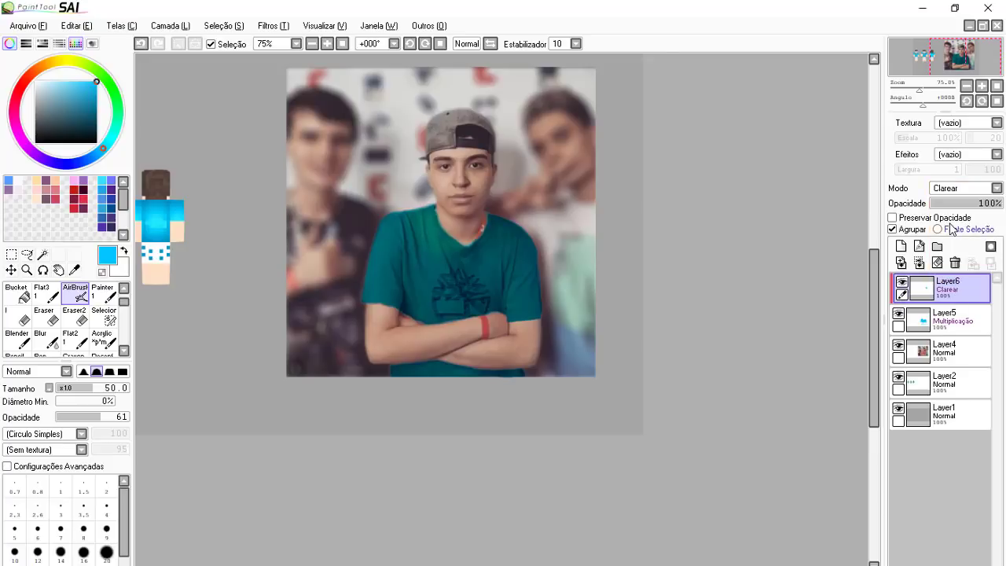
click(965, 188)
click(958, 245)
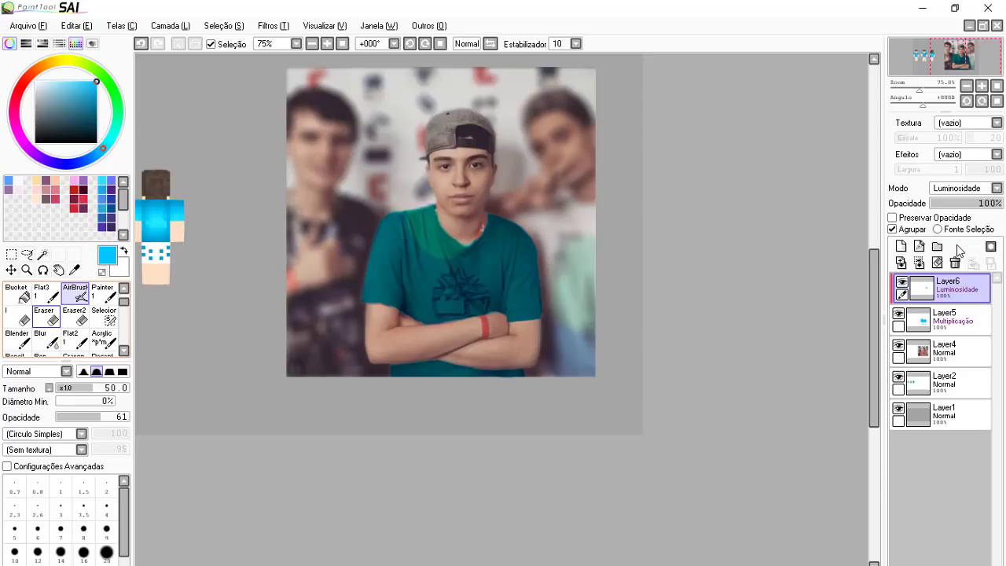
Step: Erase the bright green strokes around the collar on Layer6 with the Eraser at size 35, finishing with Eraser2
click(55, 338)
click(58, 318)
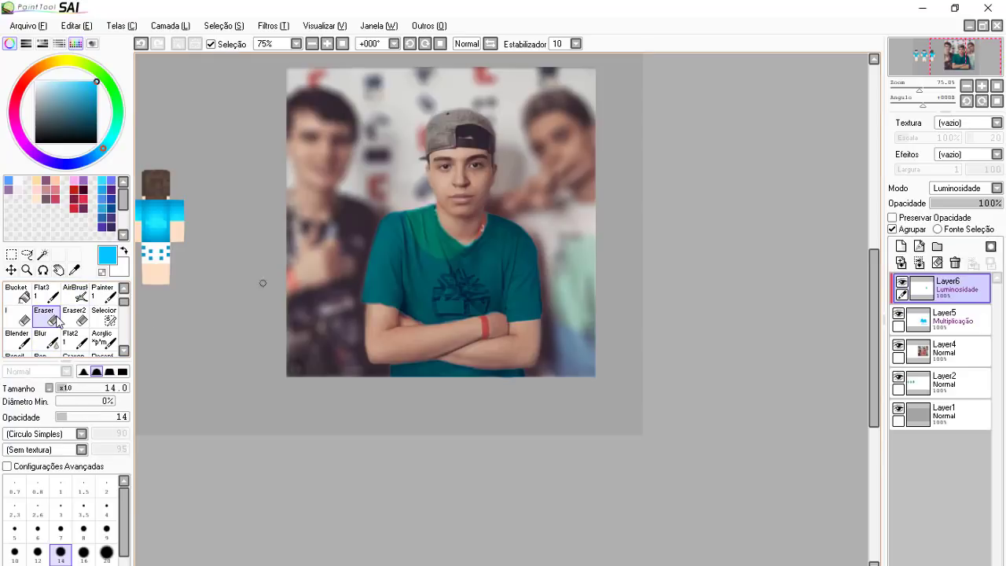
key(bracketright)
key(bracketright)
key(bracketright)
key(bracketright)
key(bracketright)
key(bracketright)
key(bracketright)
key(bracketright)
key(bracketright)
key(bracketright)
key(bracketright)
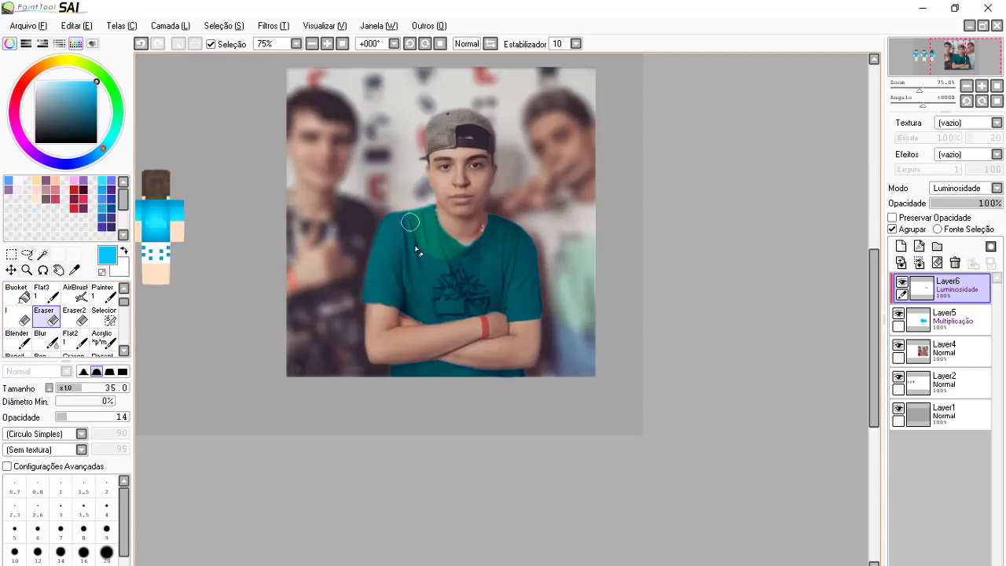
drag(409, 208, 431, 223)
click(75, 318)
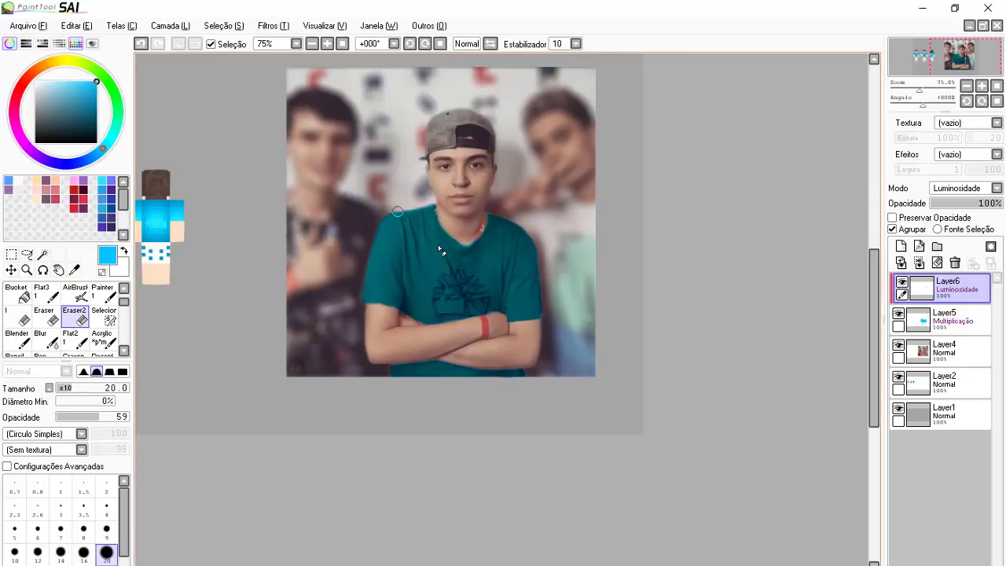
Step: Try a darker blue AirBrush stroke on Layer6, and undo it
click(94, 112)
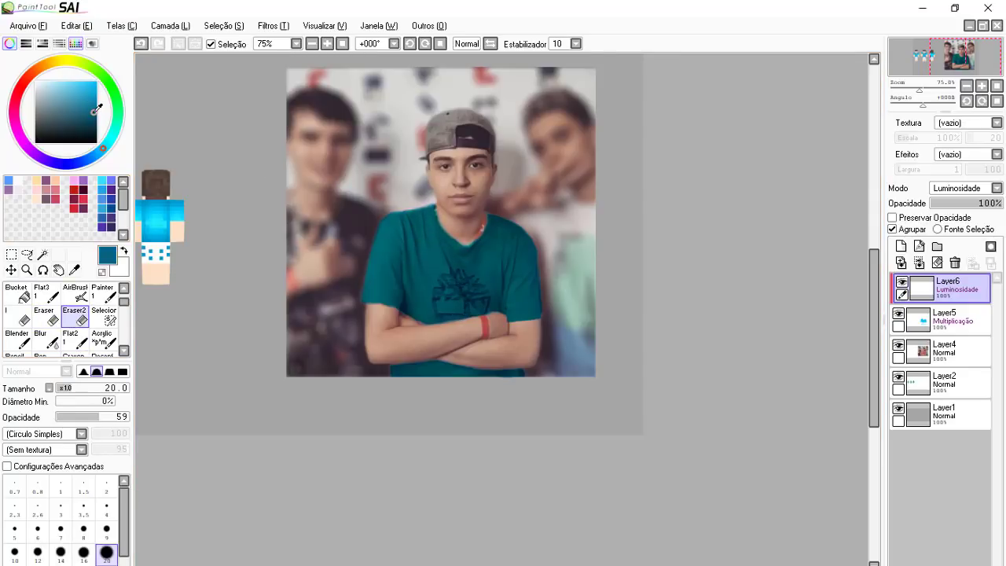
click(75, 292)
key(ctrl+z)
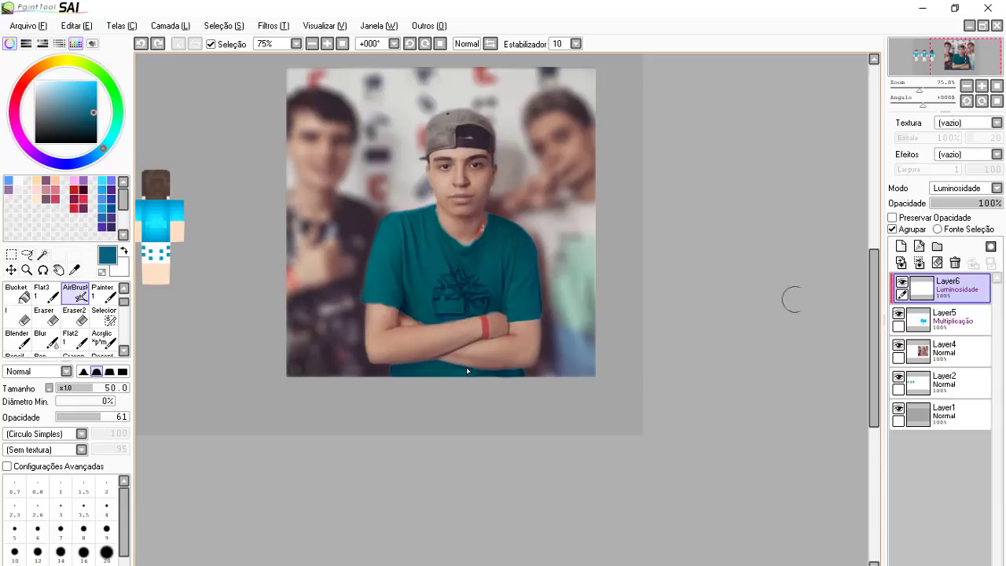
Step: Set Layer6 to the Sombra blending mode and airbrush bright blue shading over the shirt's sides and folds at size 50
click(960, 188)
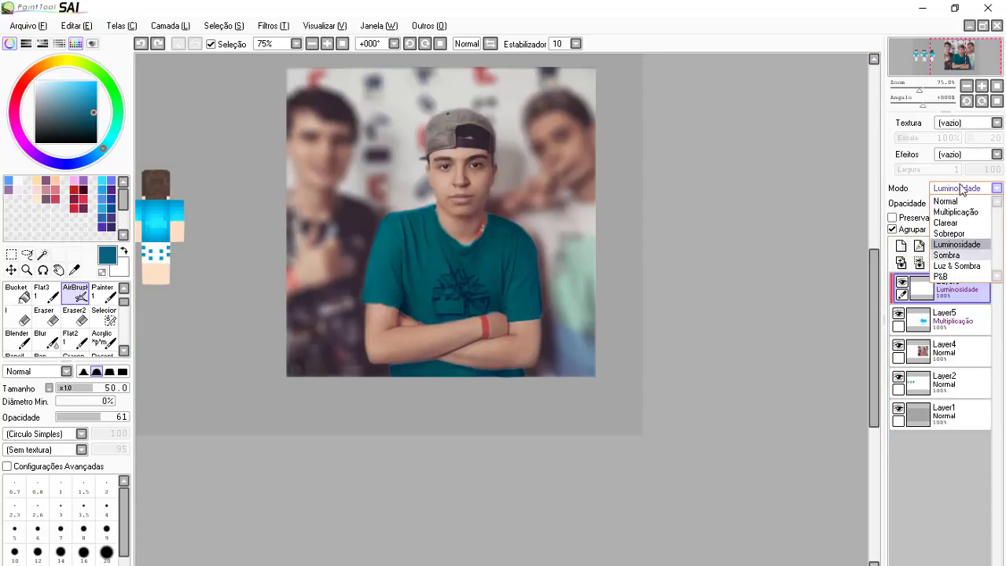
click(948, 254)
mouse_move(348, 224)
mouse_down()
mouse_move(389, 213)
mouse_move(422, 236)
mouse_move(408, 245)
mouse_move(437, 227)
mouse_up()
key(ctrl+z)
click(97, 82)
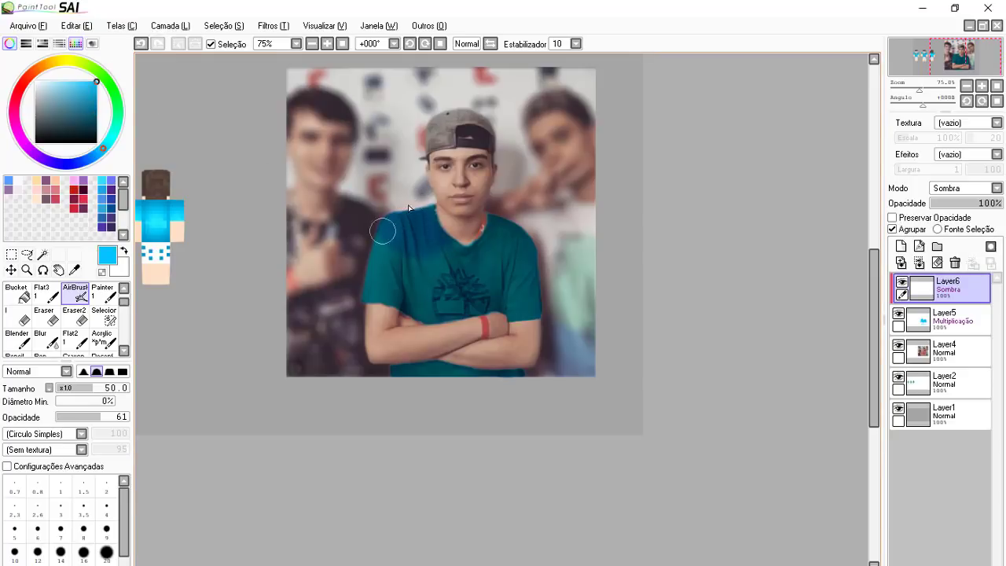
key(ctrl+z)
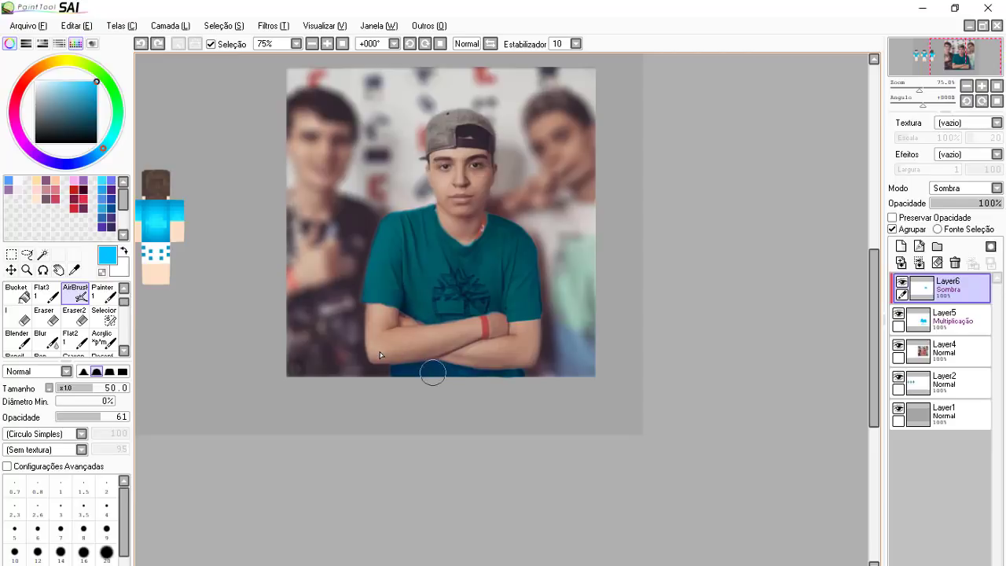
drag(496, 280, 501, 272)
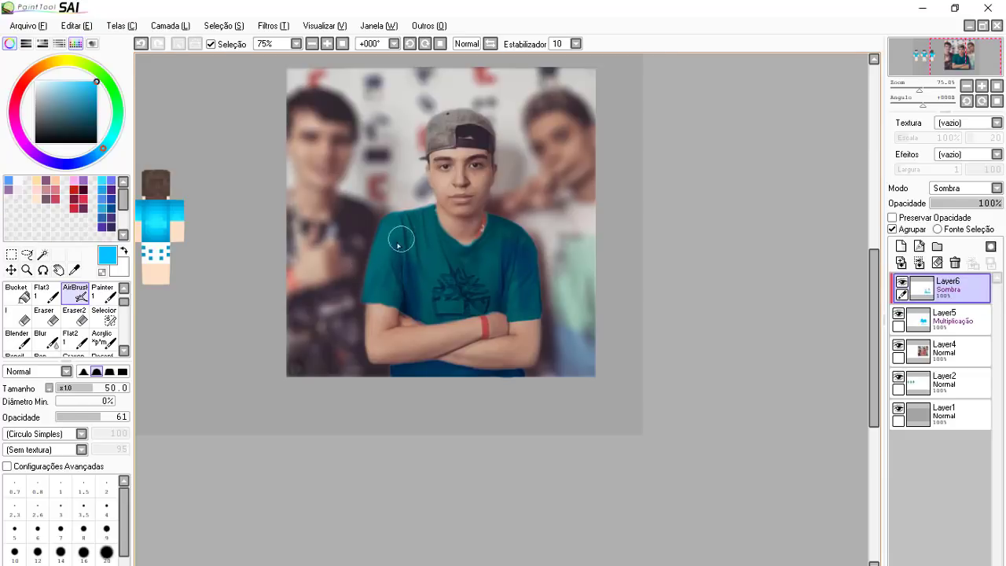
Step: Soften the blue shading on Layer6 with the Blur tool enlarged to size 35
click(45, 338)
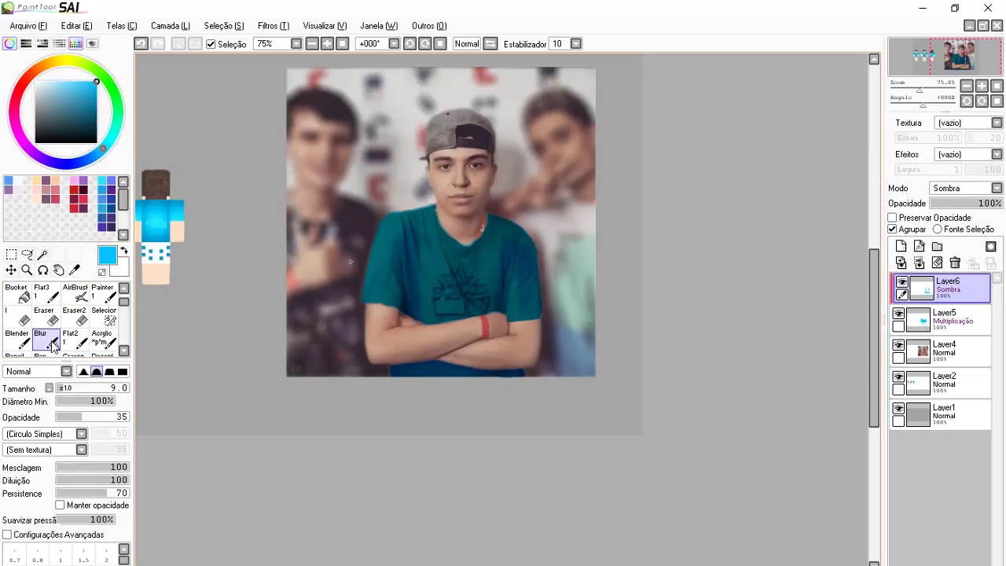
key(bracketright)
key(bracketright)
key(bracketright)
key(bracketright)
key(bracketright)
Step: Start a Matiz e Saturação adjustment on Layer5, try different shirt hues, and settle on a Matiz of -2
click(930, 324)
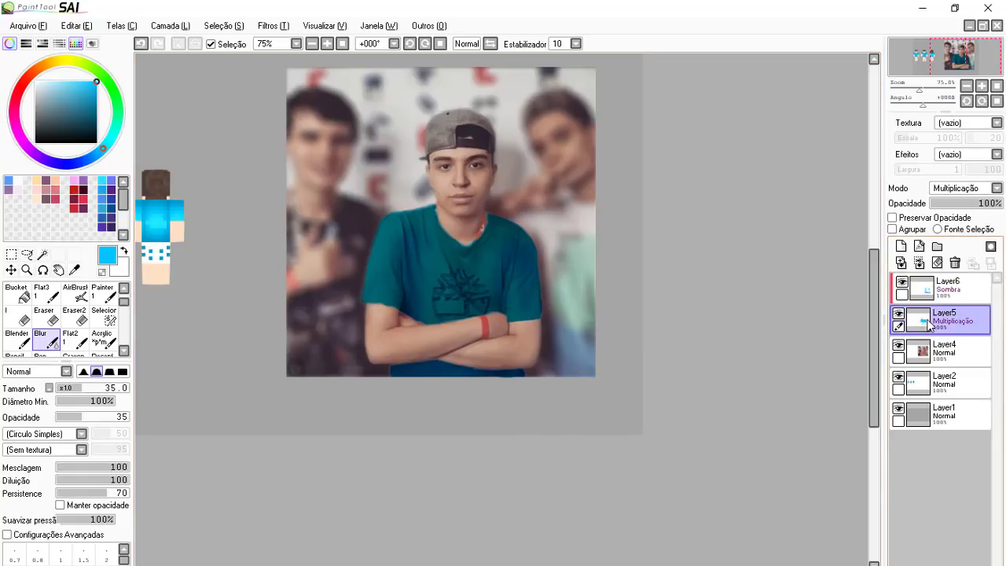
key(ctrl+u)
click(706, 446)
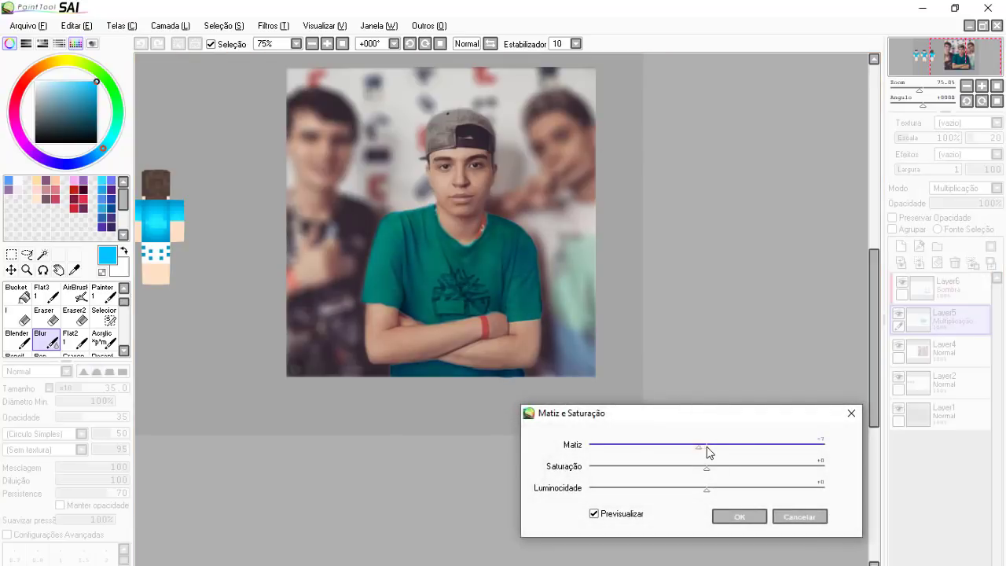
scroll(706, 448, up, 20)
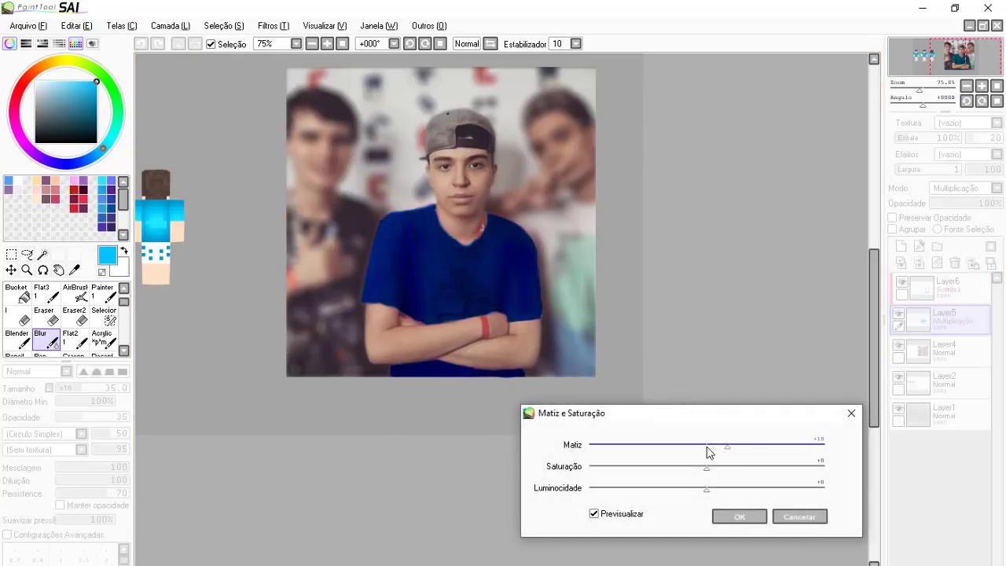
scroll(706, 452, up, 15)
scroll(707, 452, down, 15)
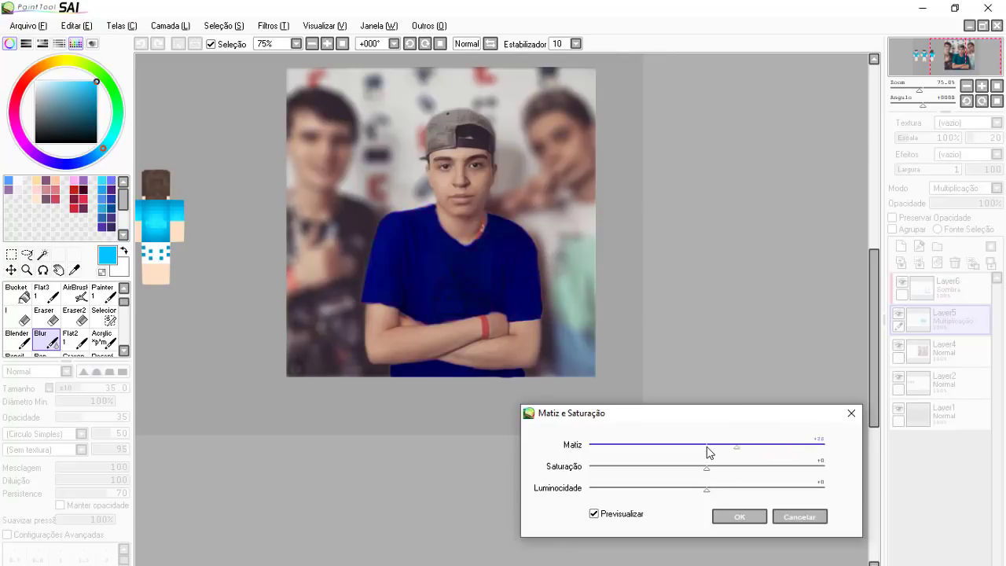
scroll(706, 452, up, 15)
scroll(709, 452, down, 15)
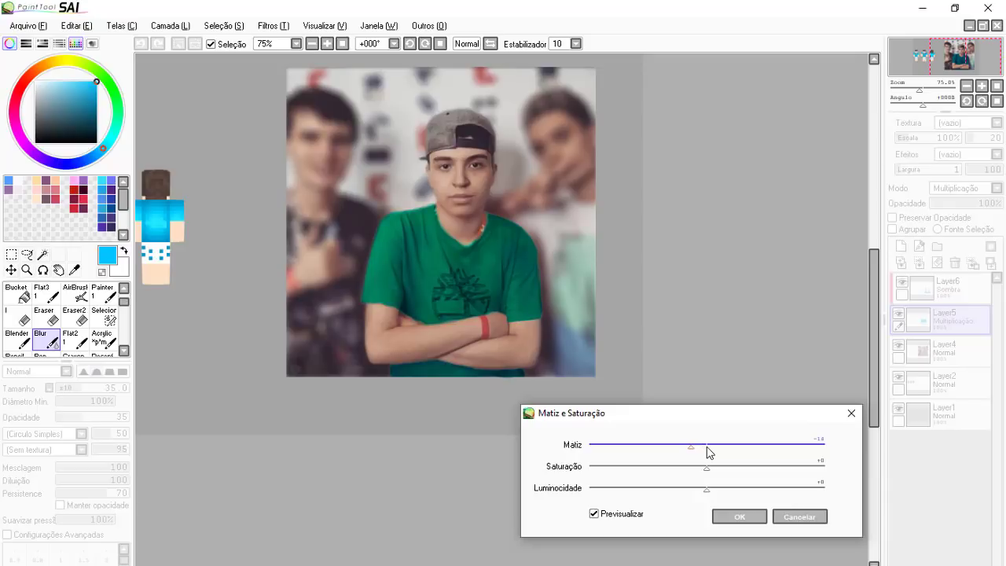
scroll(708, 452, up, 3)
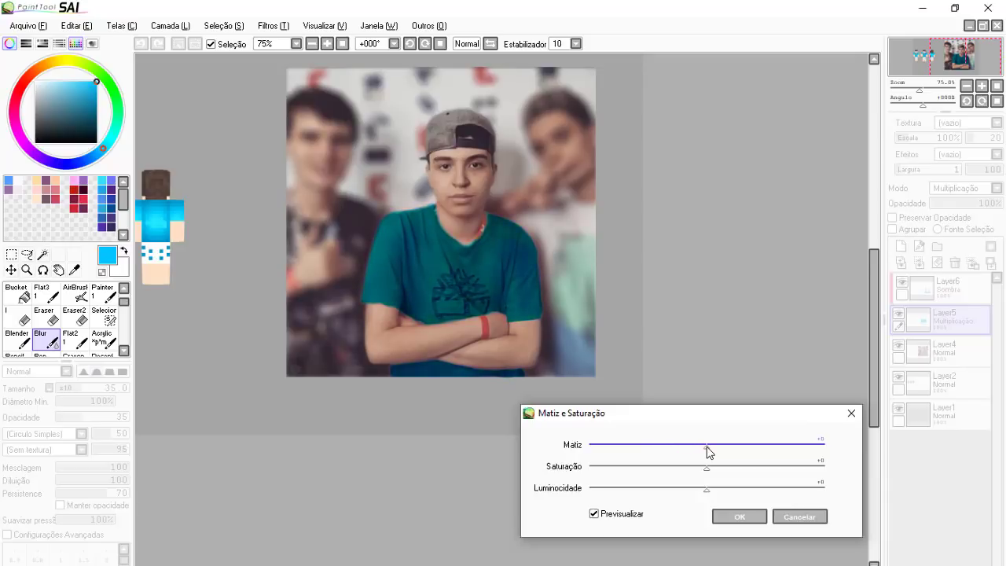
scroll(708, 451, down, 5)
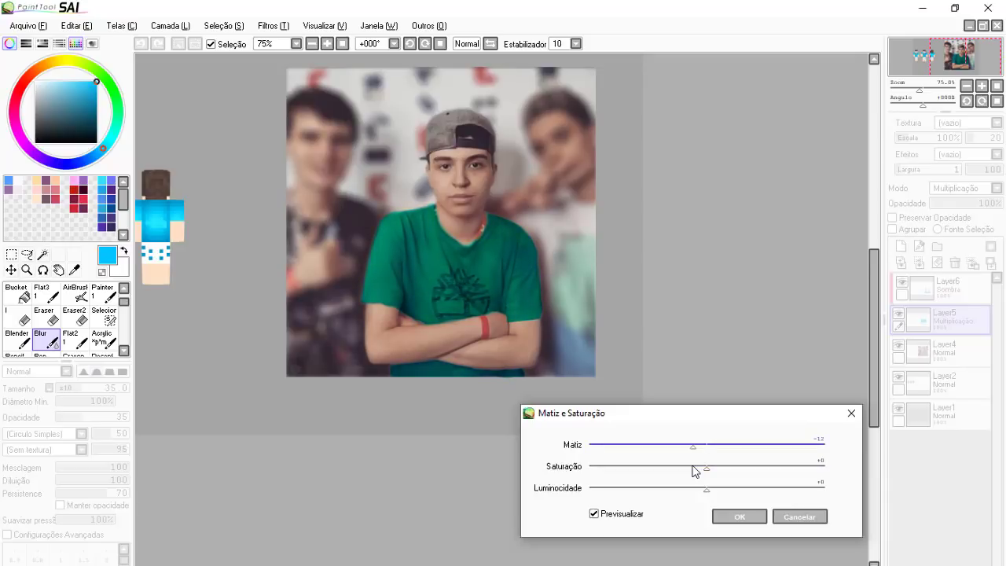
scroll(701, 451, up, 5)
scroll(700, 450, down, 4)
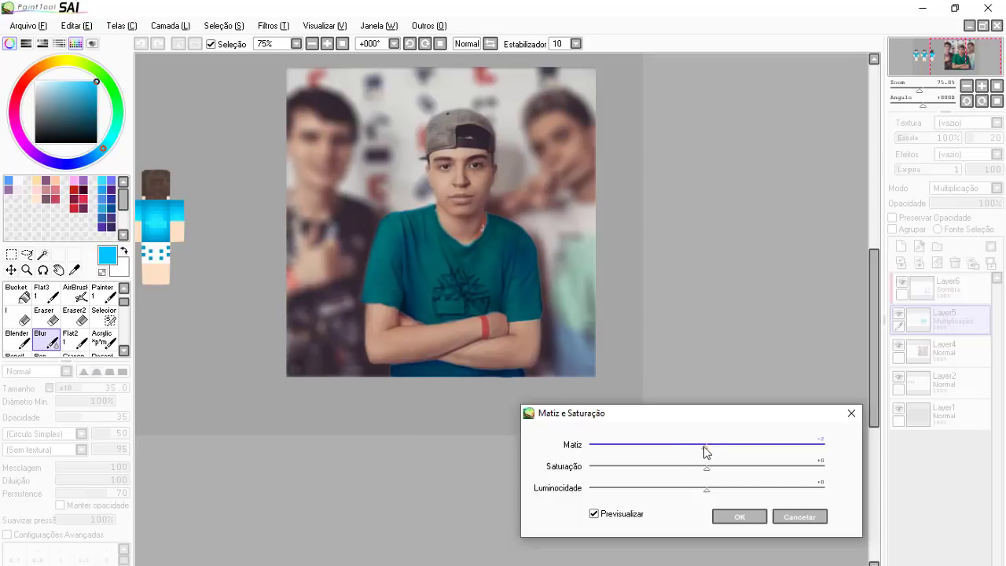
Step: Set Saturação to +34, try different Luminocidade values, and apply the adjustment to Layer5
key(Down)
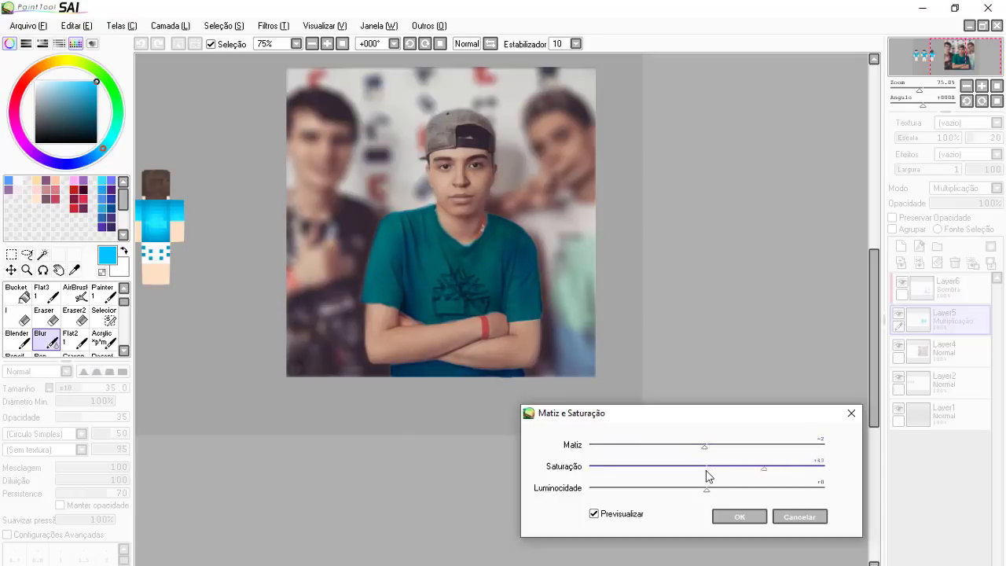
scroll(706, 472, down, 6)
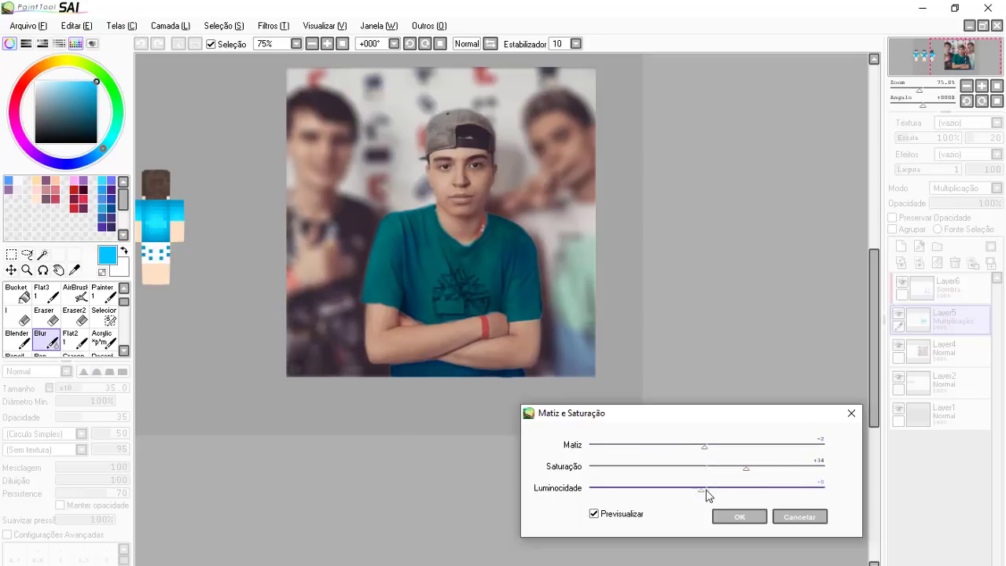
scroll(706, 495, up, 15)
scroll(705, 495, down, 20)
click(739, 516)
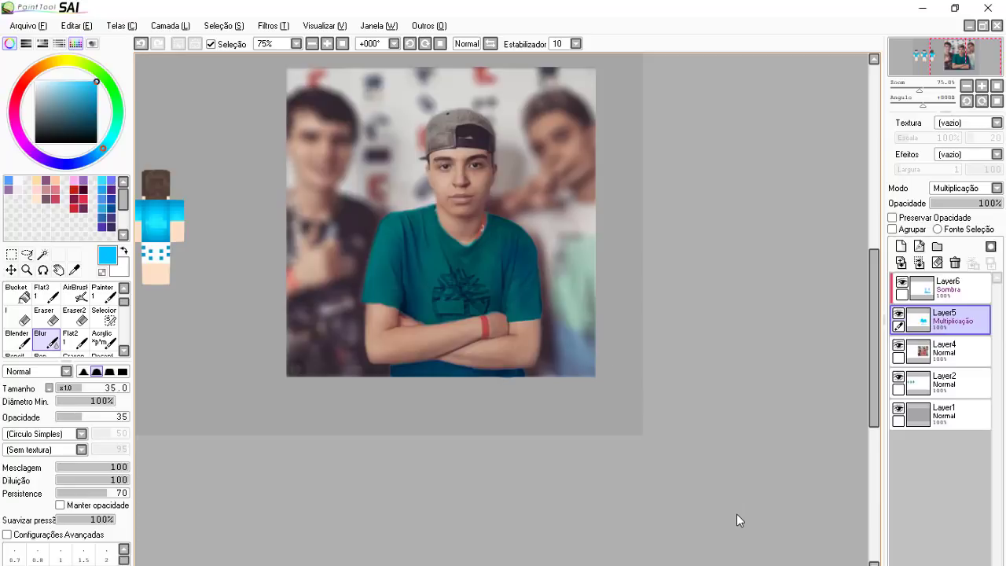
Step: Merge Layer6 down into Layer5, and merge the result into the photo layer Layer4
drag(422, 282, 495, 299)
scroll(495, 299, down, 2)
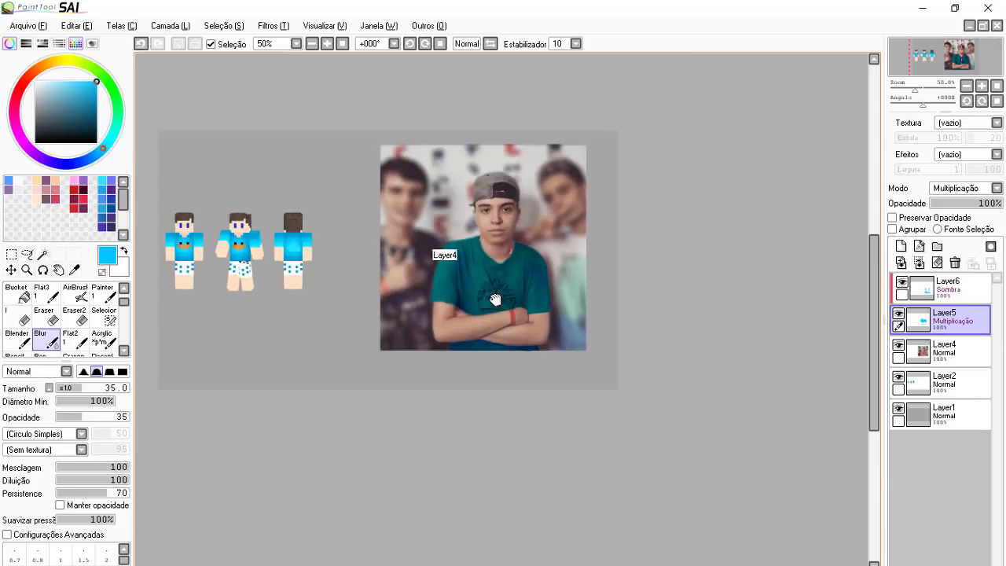
click(935, 291)
click(919, 264)
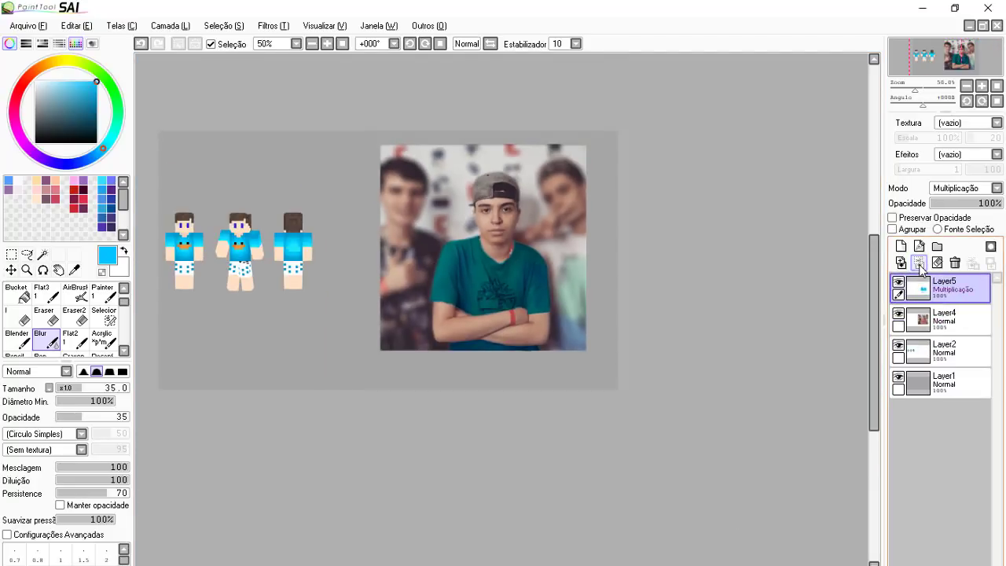
click(918, 264)
Step: Sample the shirt's teal beside the tree logo and paint over the logo's left half with the AirBrush at size 14
scroll(486, 302, up, 3)
scroll(548, 306, up, 1)
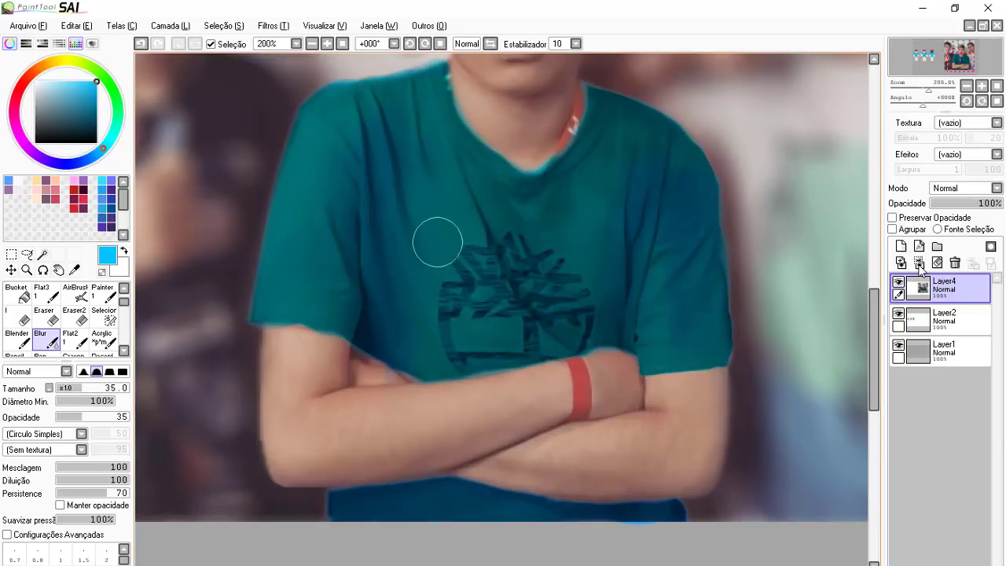
alt+click(449, 240)
click(75, 291)
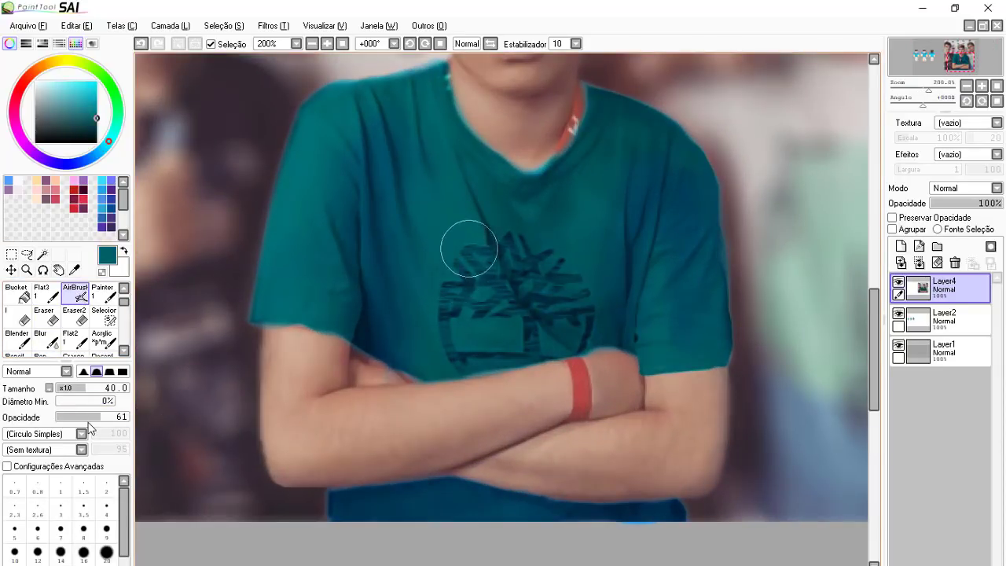
click(61, 552)
drag(475, 247, 493, 301)
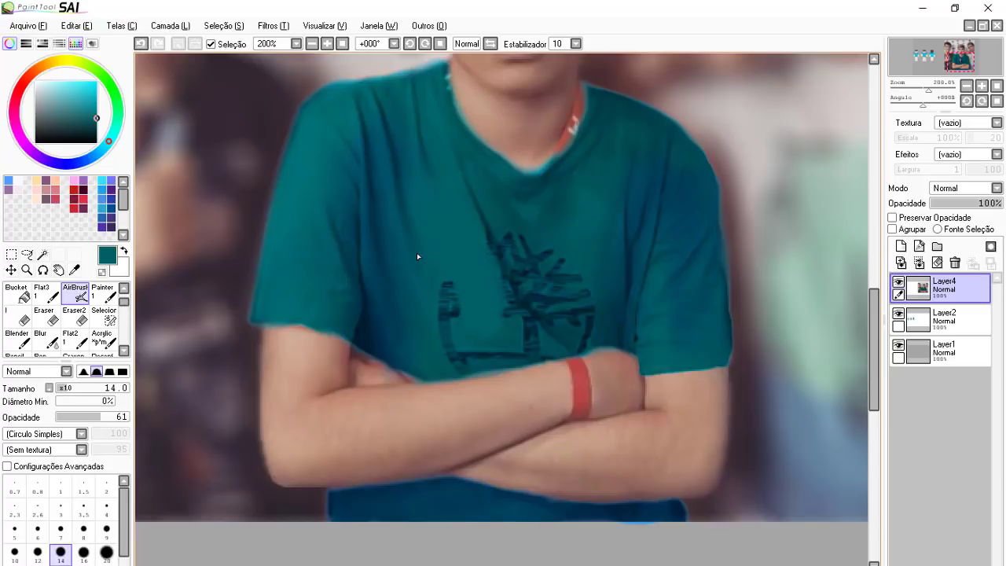
mouse_move(445, 252)
mouse_down()
mouse_move(457, 309)
mouse_move(444, 279)
mouse_move(440, 324)
mouse_move(452, 358)
mouse_move(525, 350)
mouse_up()
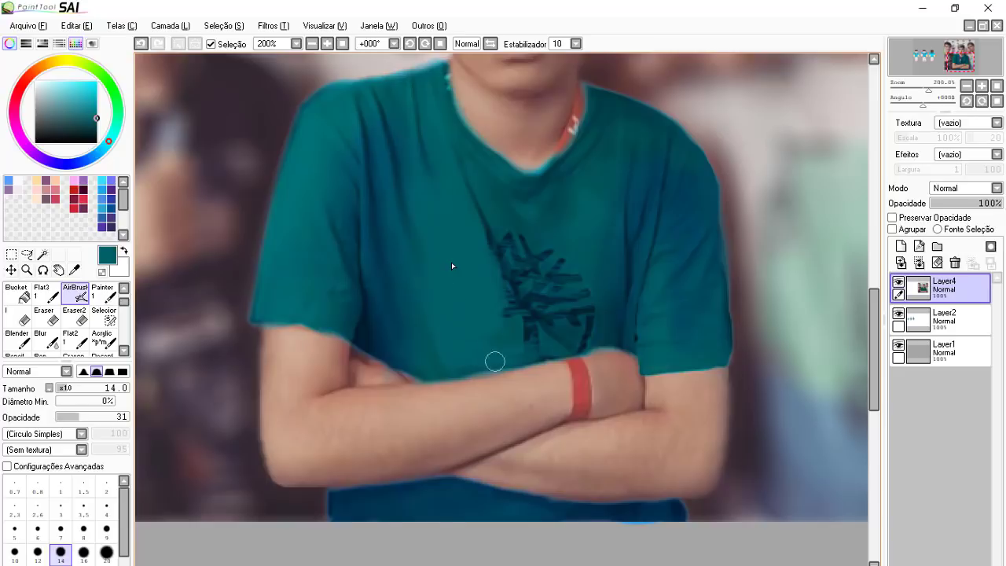
Step: Cover the rest of the tree logo and its dark diagonal edge with sampled teal tones, using the AirBrush at opacity 31
right_click(491, 321)
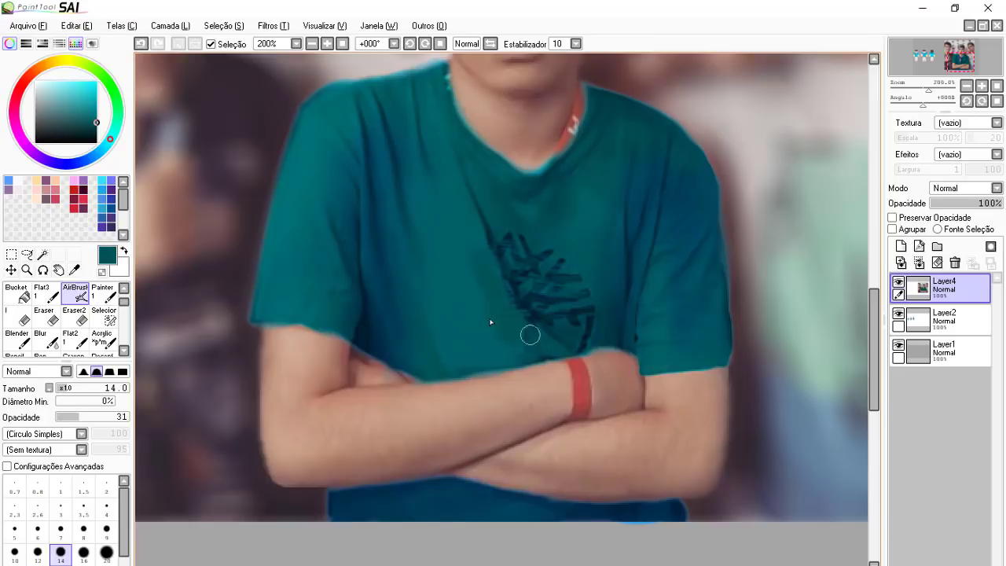
right_click(496, 327)
drag(496, 325, 486, 314)
right_click(532, 298)
mouse_move(547, 288)
mouse_down()
mouse_move(494, 220)
mouse_move(525, 275)
mouse_move(582, 322)
mouse_move(590, 319)
mouse_move(571, 317)
mouse_move(570, 249)
mouse_move(590, 328)
mouse_up()
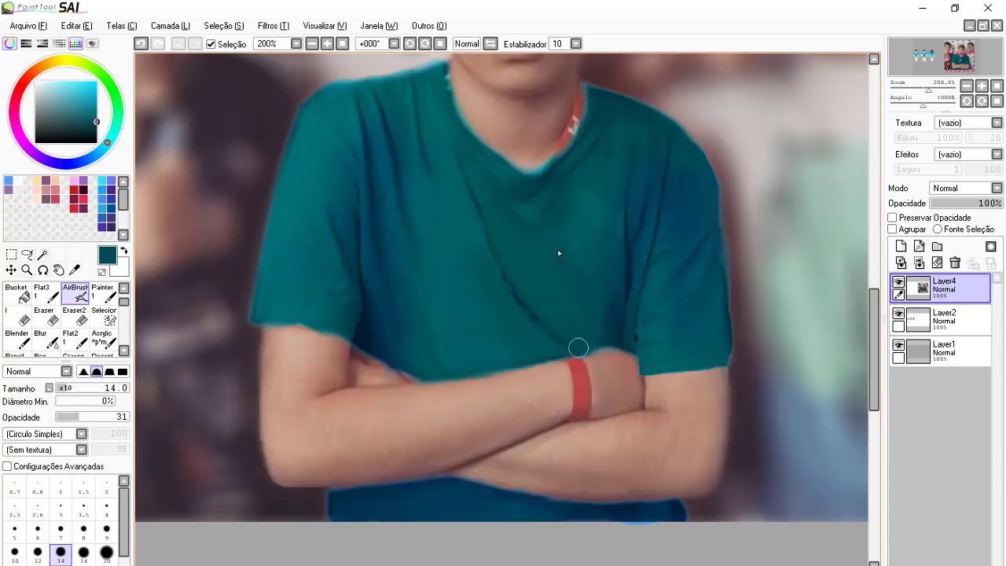
mouse_move(485, 238)
mouse_down()
mouse_move(544, 335)
mouse_move(512, 286)
mouse_move(565, 347)
mouse_move(487, 242)
mouse_move(525, 321)
mouse_up()
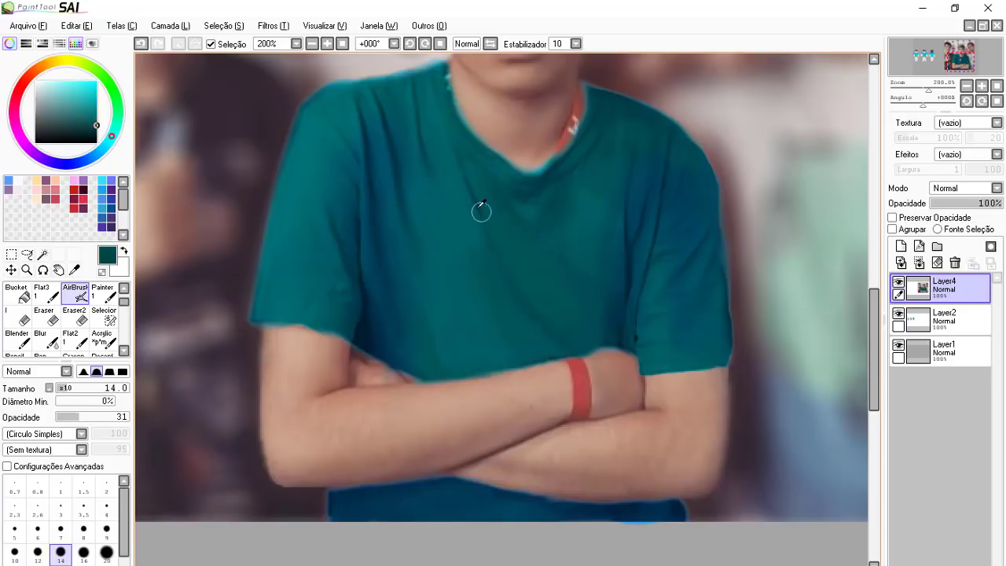
Step: Reduce the AirBrush size to 4
key(bracketleft)
key(bracketleft)
key(bracketleft)
key(bracketleft)
key(bracketleft)
key(bracketleft)
key(bracketleft)
key(bracketleft)
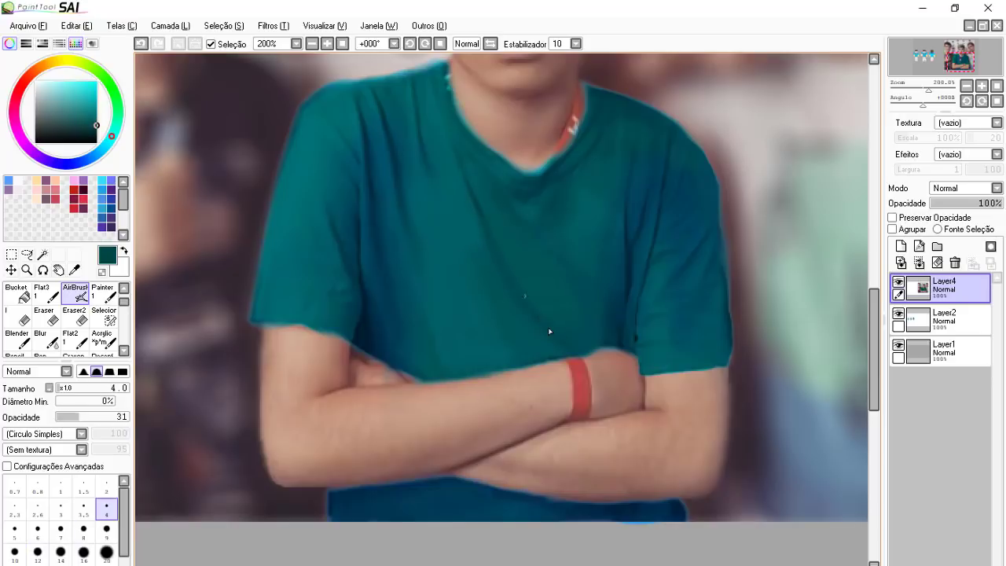
Step: Sample the orange of the duck beak on the Minecraft-style skin's shirt as the drawing color
scroll(549, 331, down, 3)
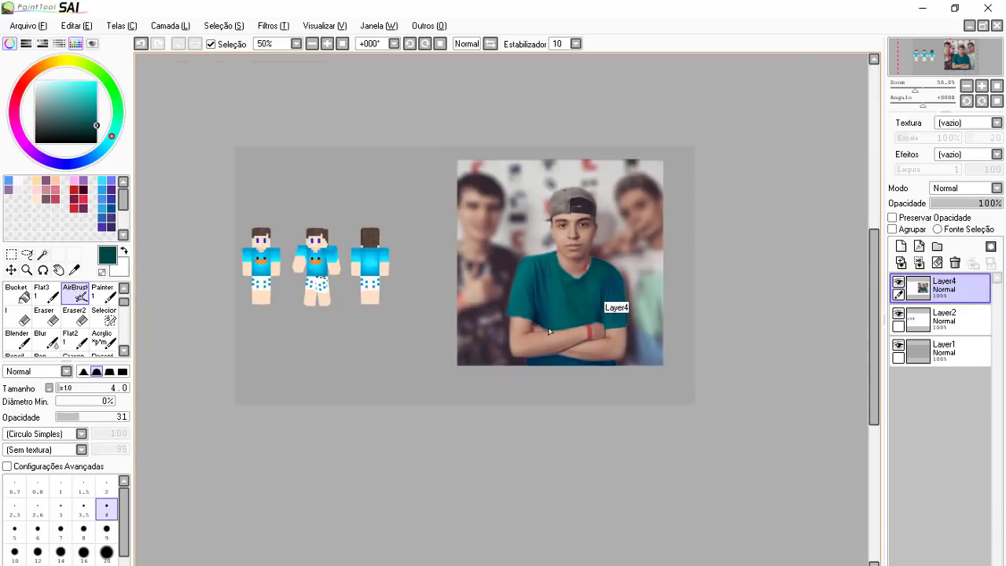
drag(432, 283, 403, 301)
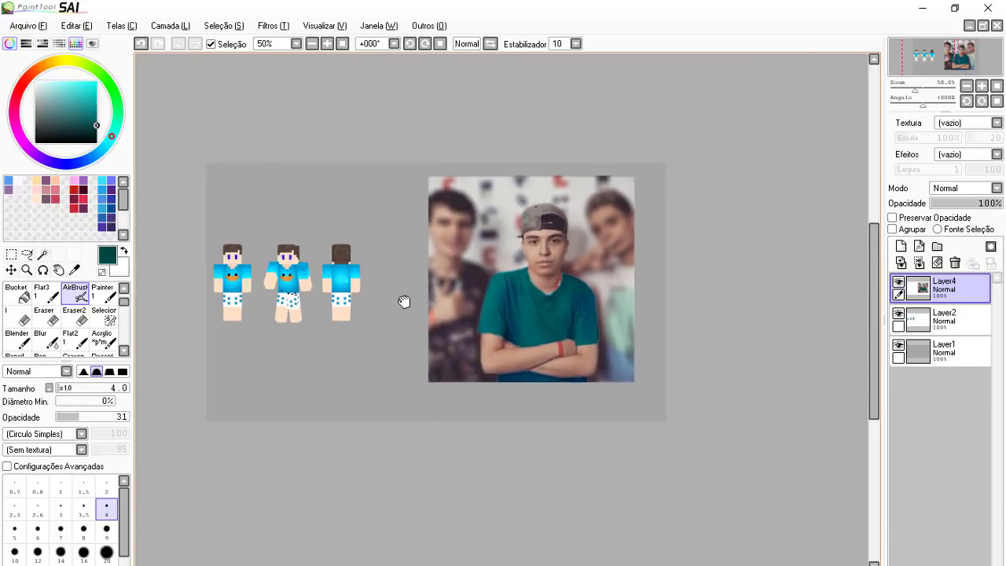
scroll(404, 302, up, 2)
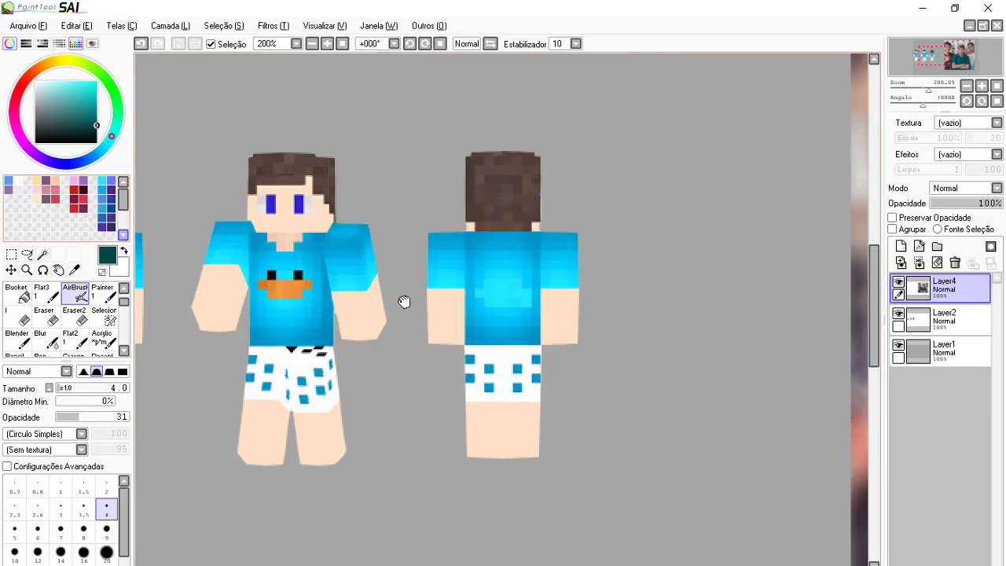
click(74, 270)
click(288, 285)
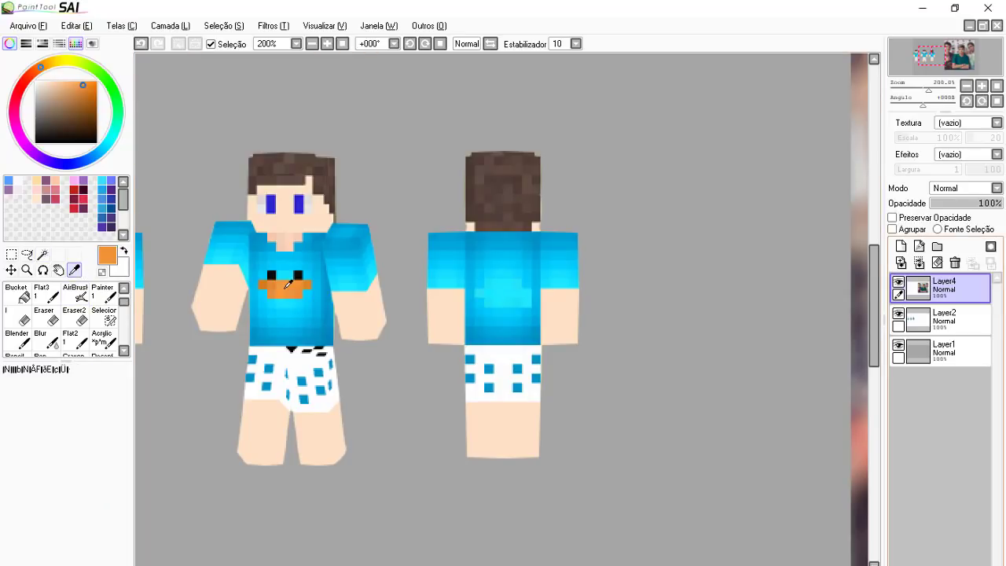
Step: Add a new layer above the photo and give the AirBrush a hard edge, opacity 100 and size 2.6
click(902, 246)
drag(552, 271, 128, 204)
click(76, 292)
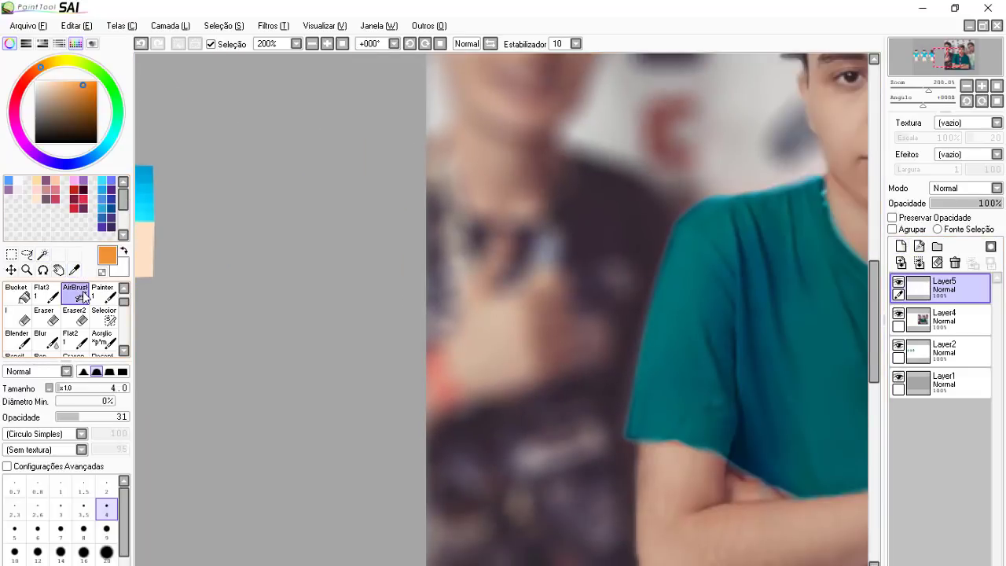
drag(485, 325, 169, 238)
drag(524, 302, 384, 282)
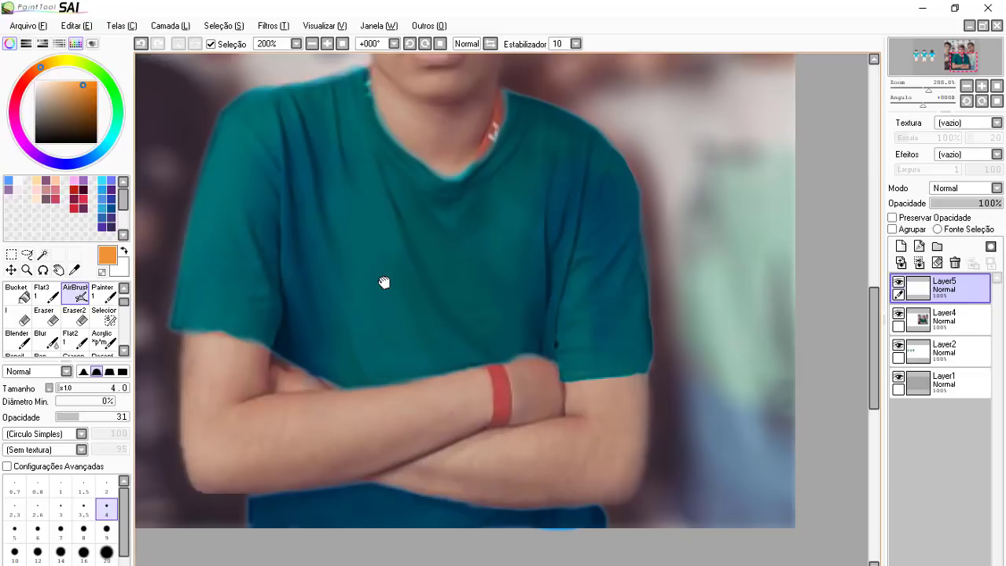
click(123, 371)
key(bracketleft)
key(bracketleft)
key(bracketleft)
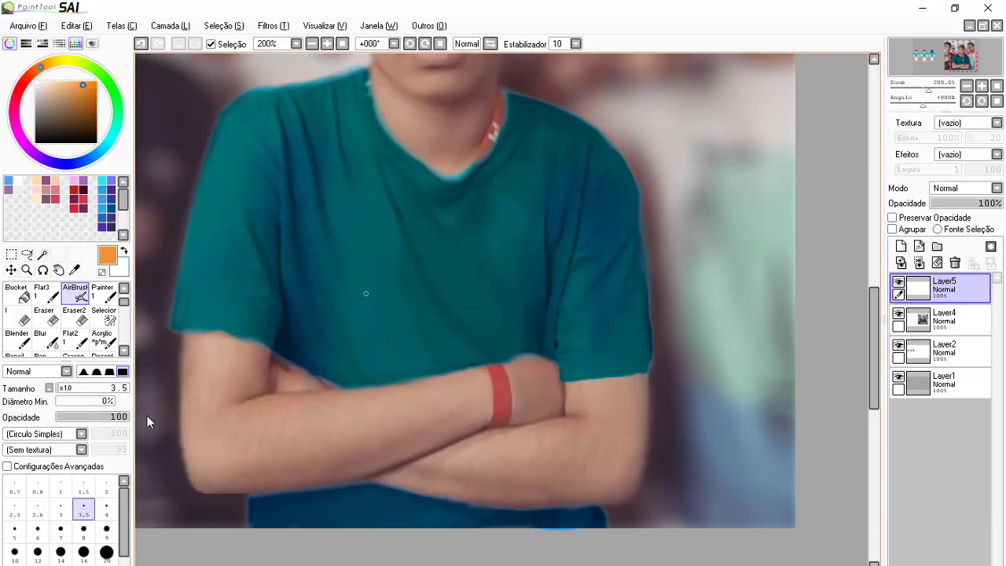
Step: Try to sketch the duck beak's outline in orange across the lower chest of the teal shirt
mouse_move(344, 297)
mouse_down()
mouse_move(409, 333)
mouse_move(393, 324)
mouse_move(458, 326)
mouse_up()
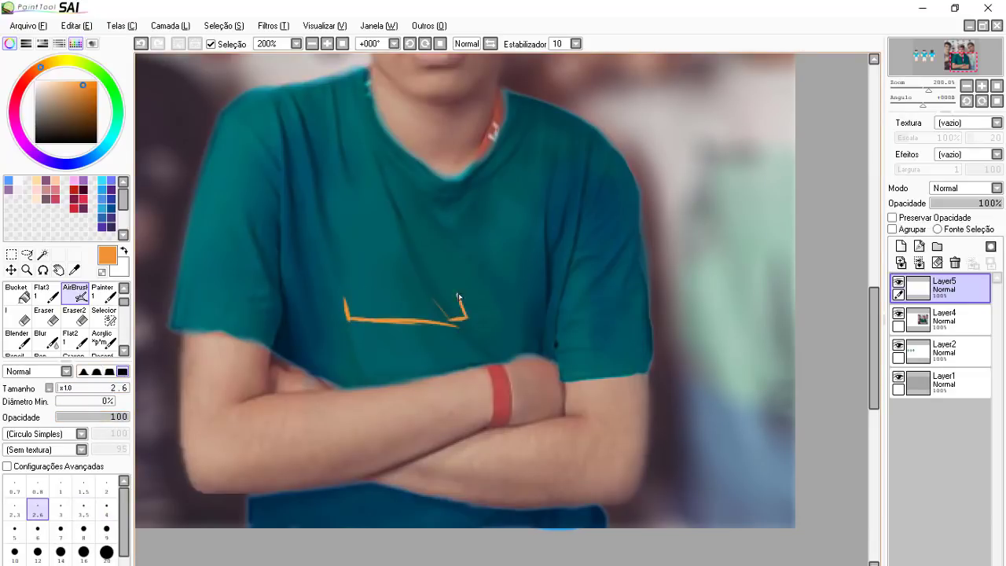
drag(382, 321, 458, 324)
key(ctrl+z)
key(ctrl+z)
drag(343, 289, 446, 297)
key(ctrl+z)
key(ctrl+z)
key(ctrl+z)
key(ctrl+z)
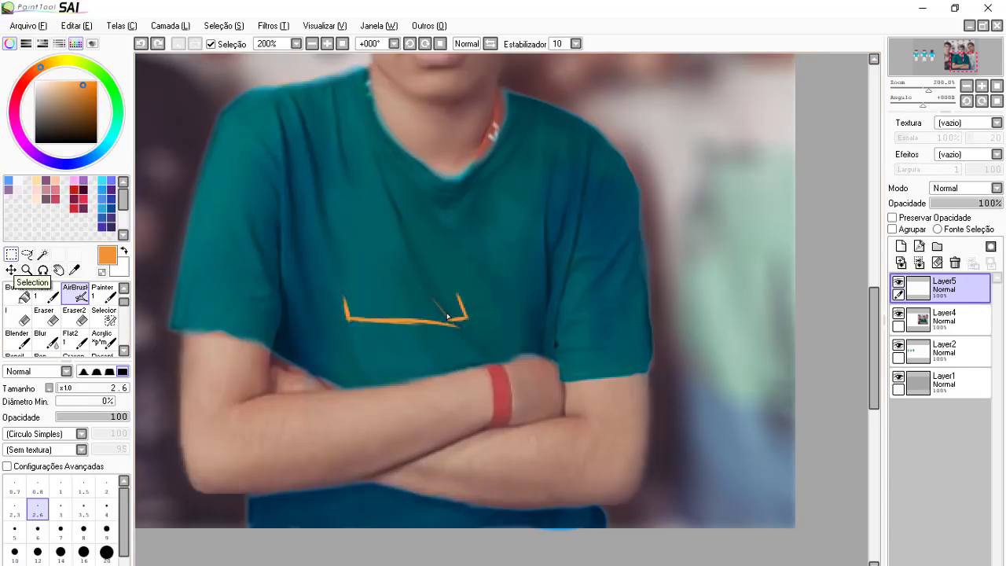
Step: Create a solid orange, straight-edged bar across the shirt's chest as the duck beak
click(11, 255)
drag(317, 281, 497, 318)
click(407, 299)
click(43, 255)
key(ctrl+t)
key(Return)
Step: Paint a dark teal diagonal crease from the collar across the beak to the forearms, using a soft AirBrush at opacity 42 and size 5
click(74, 293)
right_click(403, 209)
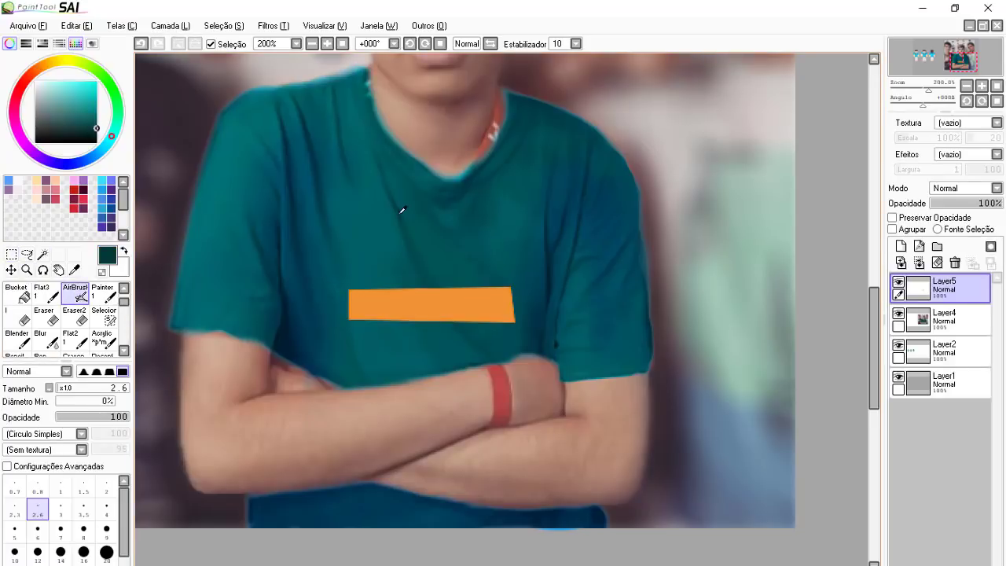
click(88, 127)
click(88, 414)
click(97, 371)
right_click(420, 278)
mouse_move(426, 287)
mouse_down()
mouse_move(453, 321)
mouse_move(434, 286)
mouse_up()
right_click(442, 303)
key(bracketleft)
key(bracketleft)
key(bracketleft)
key(bracketleft)
key(bracketleft)
key(bracketright)
key(bracketright)
key(bracketright)
key(bracketright)
key(bracketright)
key(bracketright)
key(bracketright)
key(bracketright)
key(bracketright)
right_click(474, 337)
right_click(437, 296)
Step: Select the part of the beak right of the crease, shift it slightly upward, and deselect it
click(27, 254)
key(ctrl+t)
drag(472, 308, 463, 299)
key(Return)
key(ctrl+d)
Step: Touch up the crease's dark shading where it splits the beak and sample its brown shadow tone
scroll(461, 321, up, 3)
click(75, 293)
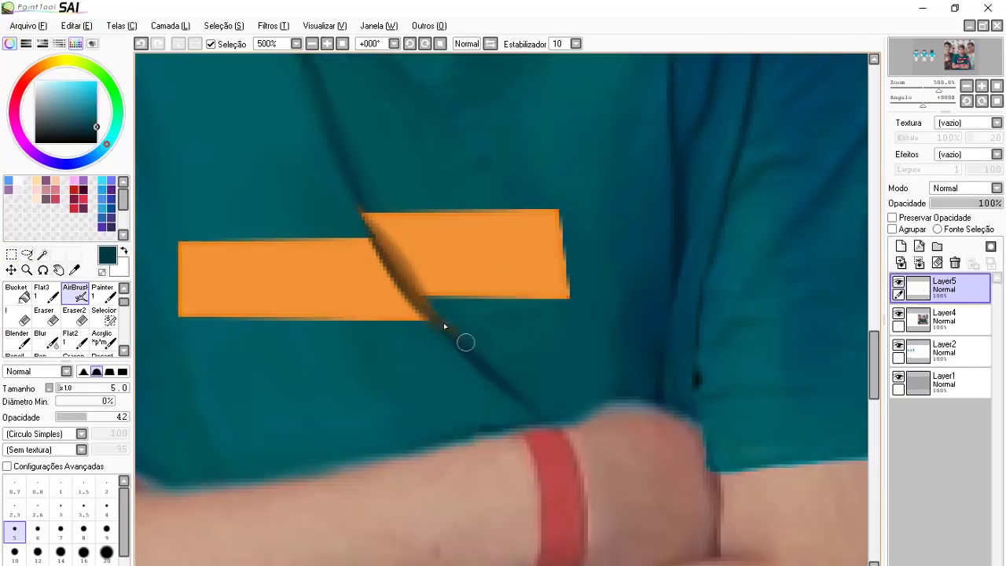
drag(356, 195, 374, 234)
right_click(386, 256)
Step: Examine the orange beak on the shirt at several zoom levels and compare it with the duck design on the skins
scroll(411, 312, down, 7)
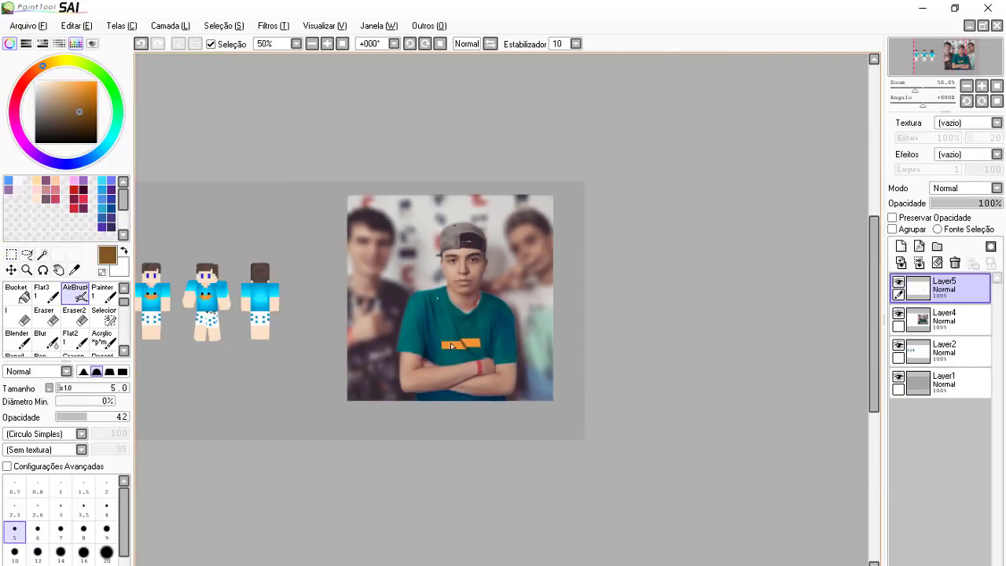
scroll(450, 344, up, 3)
scroll(500, 334, down, 1)
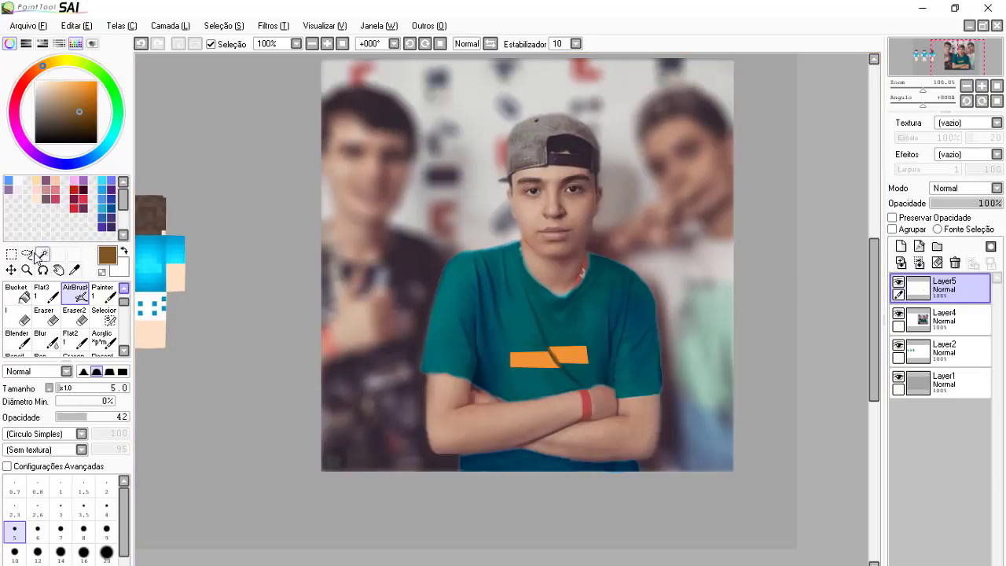
scroll(403, 313, up, 2)
scroll(403, 313, down, 4)
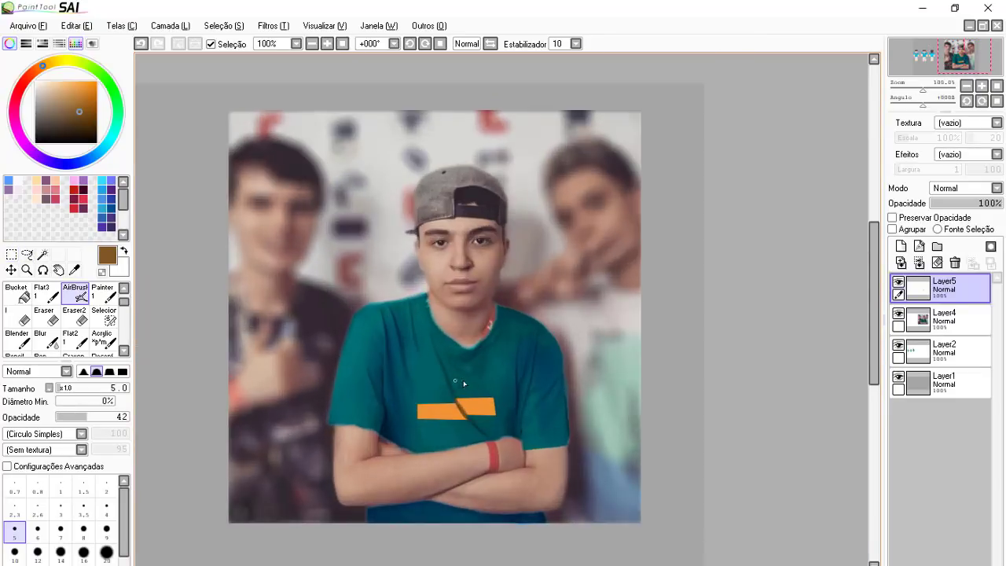
scroll(514, 374, up, 3)
scroll(514, 374, down, 3)
scroll(654, 353, up, 2)
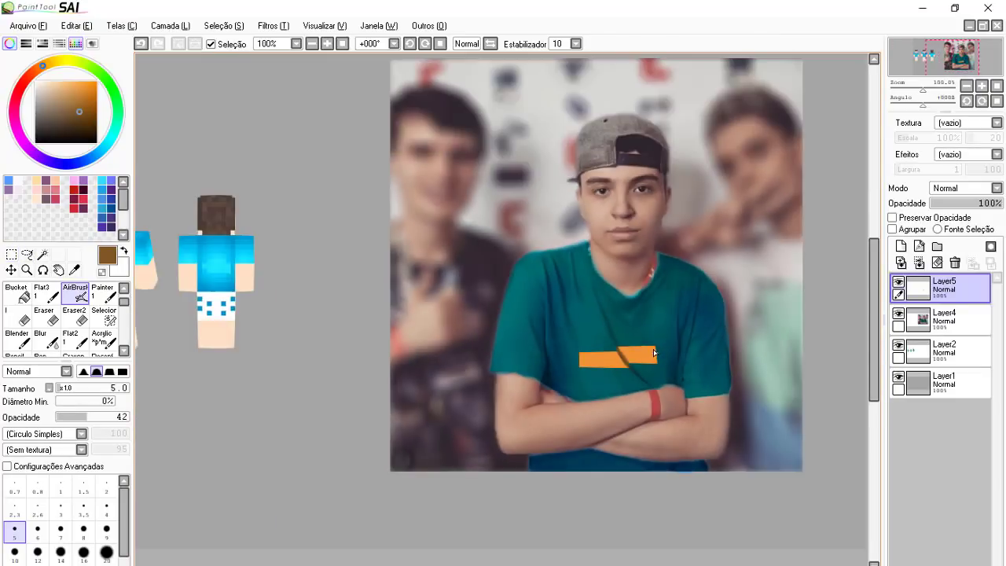
scroll(653, 348, down, 2)
scroll(653, 374, up, 2)
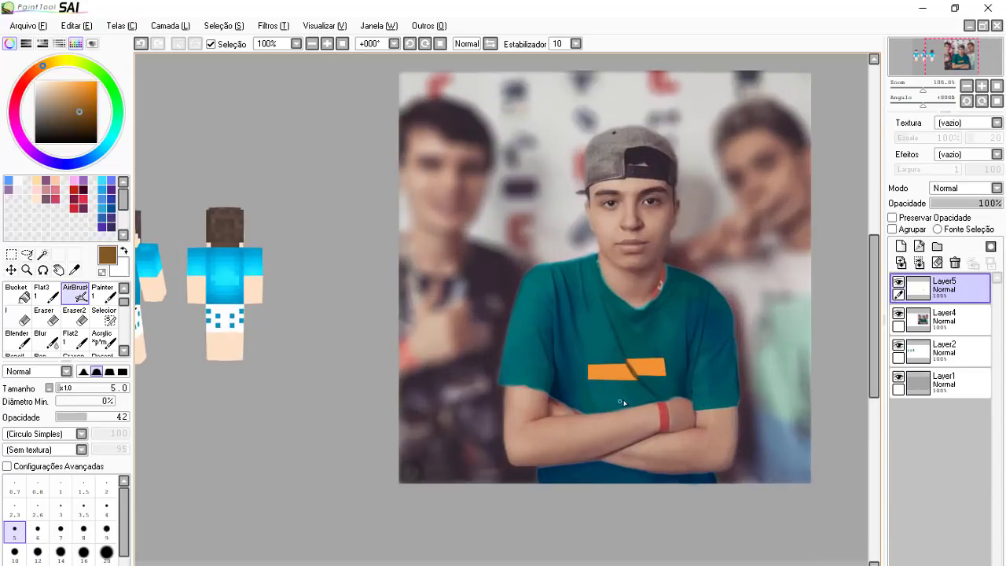
scroll(623, 402, down, 2)
scroll(576, 404, up, 3)
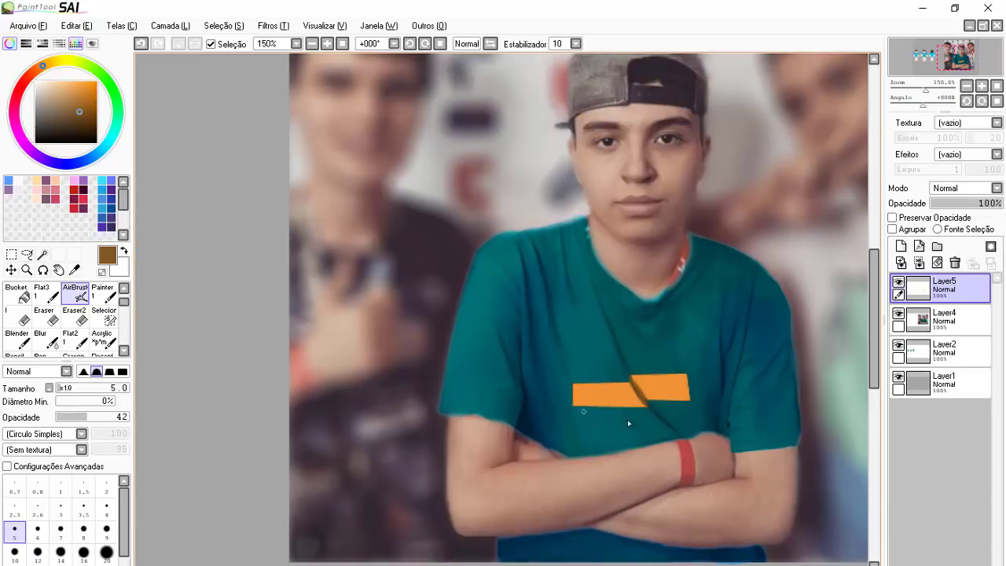
scroll(627, 412, down, 3)
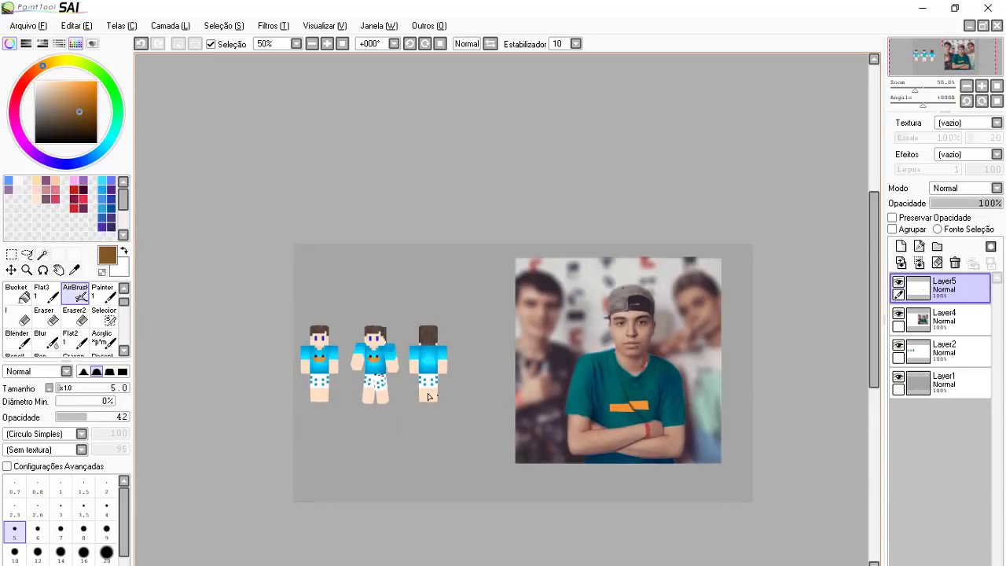
scroll(600, 376, up, 4)
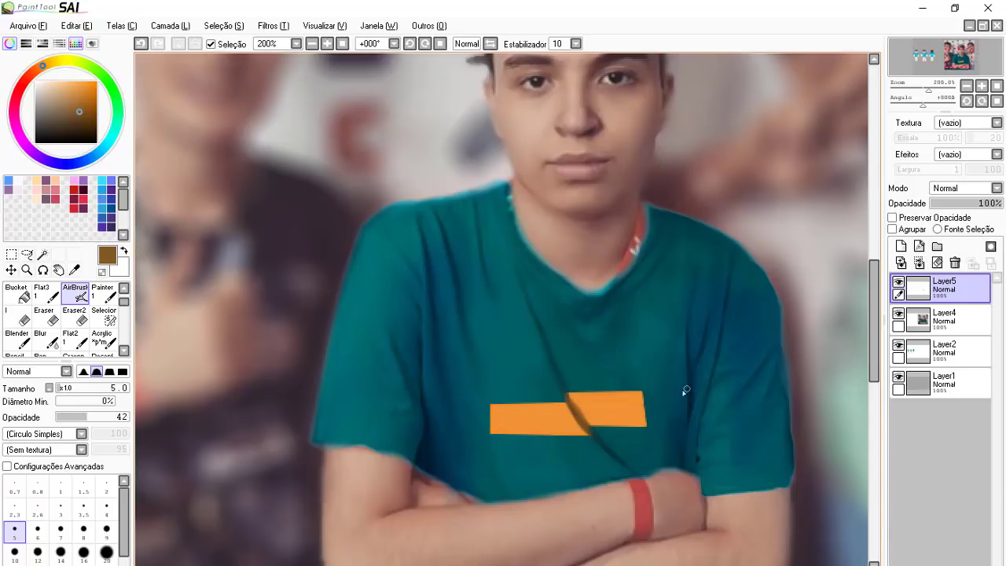
Step: Paint a solid black egg-shaped eye above the beak's left half with the AirBrush at opacity 83
drag(67, 116, 35, 153)
scroll(523, 304, up, 3)
mouse_move(522, 404)
mouse_down()
mouse_move(525, 354)
mouse_move(469, 380)
mouse_up()
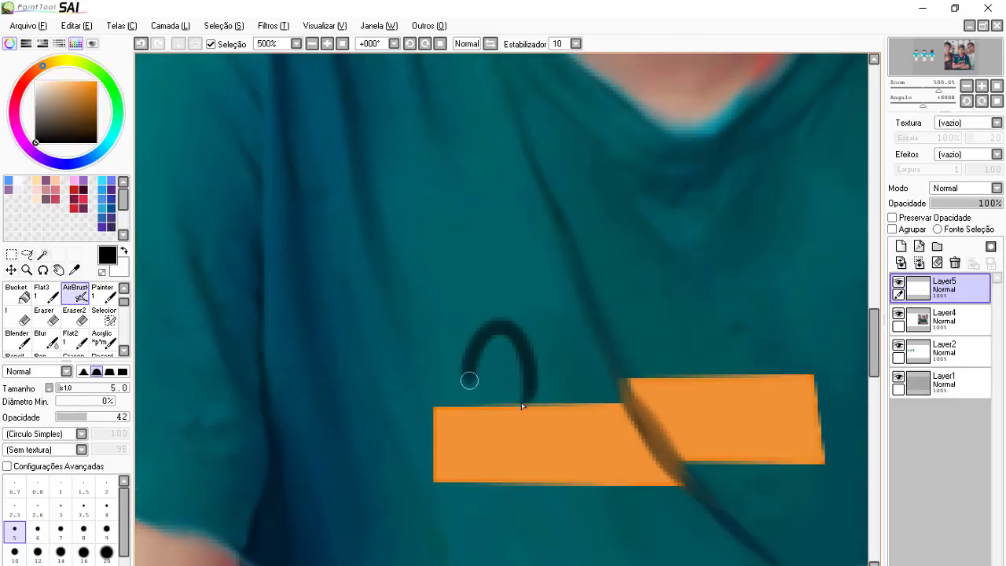
key(ctrl+z)
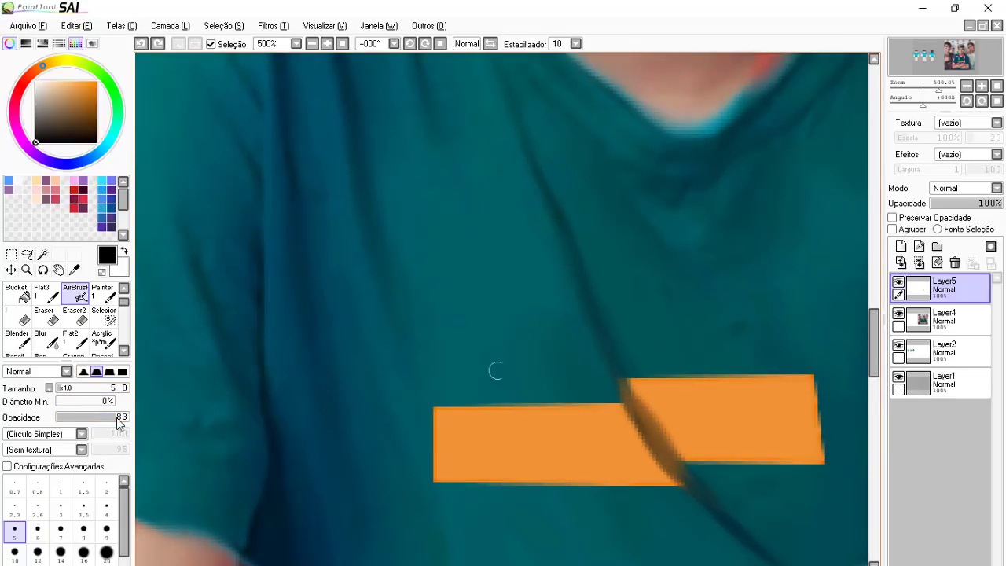
mouse_move(512, 403)
mouse_down()
mouse_move(465, 330)
mouse_move(475, 405)
mouse_move(512, 405)
mouse_move(490, 401)
mouse_move(445, 322)
mouse_move(482, 400)
mouse_move(503, 397)
mouse_move(480, 368)
mouse_move(474, 301)
mouse_move(485, 287)
mouse_move(512, 343)
mouse_move(497, 301)
mouse_up()
key(ctrl+z)
key(ctrl+z)
Step: Try a red AirBrush mark beneath the duck beak on the front-facing skin, and undo it
scroll(510, 291, down, 5)
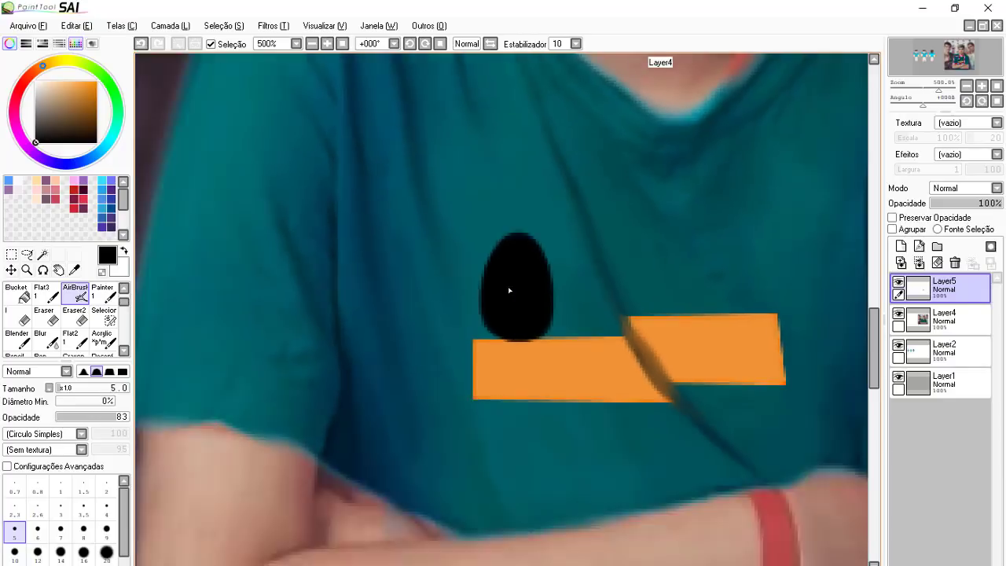
scroll(575, 350, down, 3)
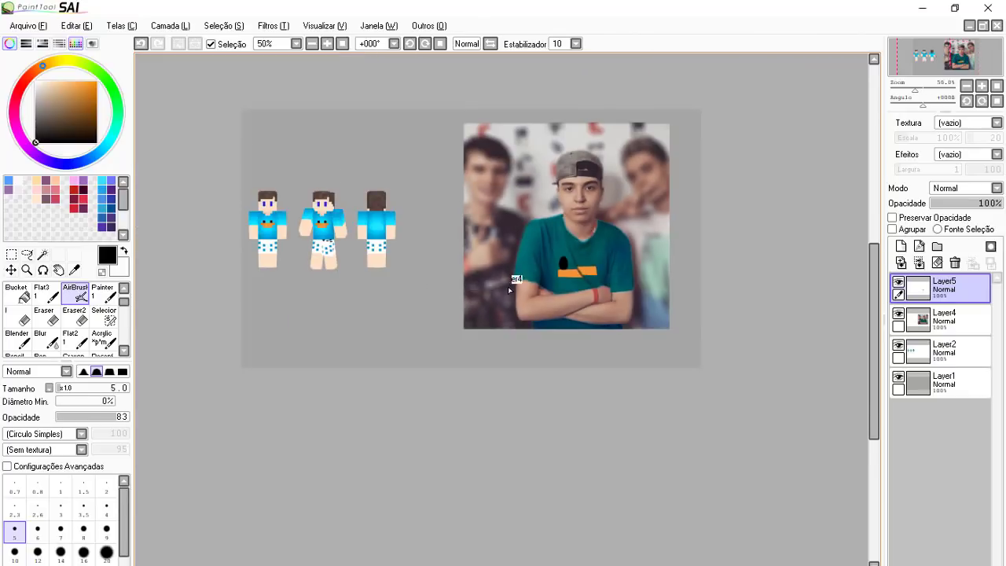
scroll(283, 236, up, 3)
scroll(510, 291, up, 3)
click(19, 86)
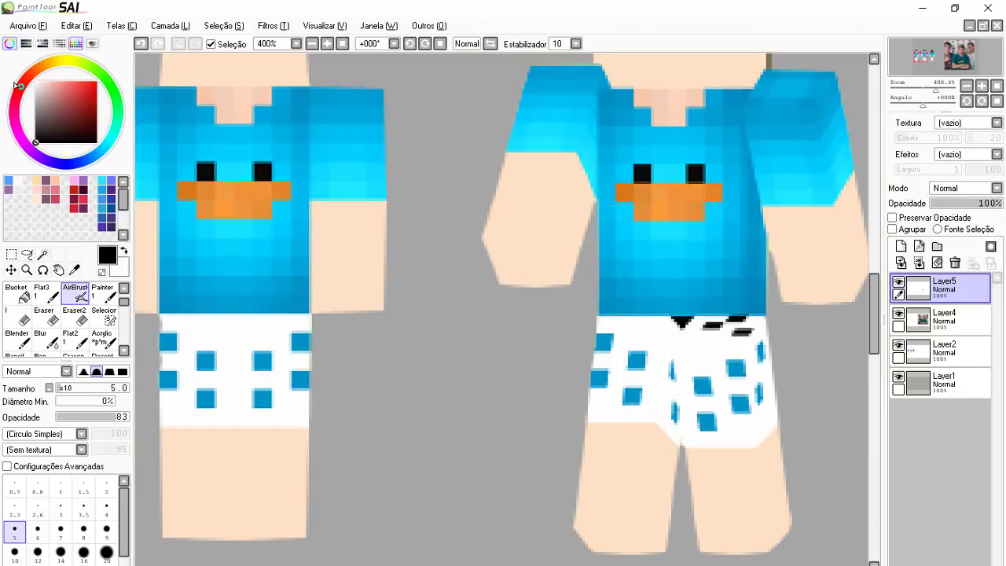
drag(96, 118, 124, 21)
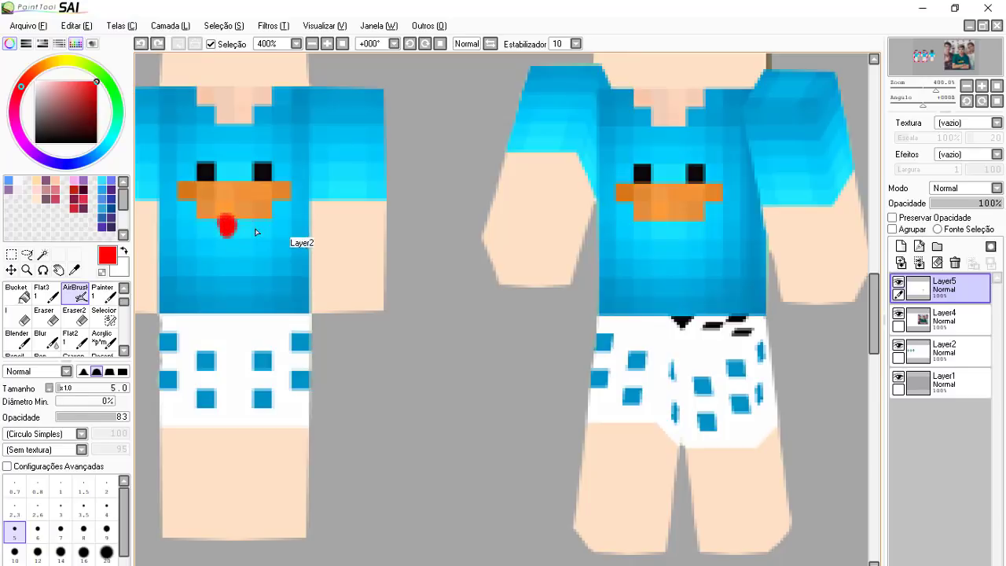
key(ctrl+z)
Step: Paint a matching black eye above the beak's right half and clean up its lower edge with the beak's orange
scroll(393, 285, down, 4)
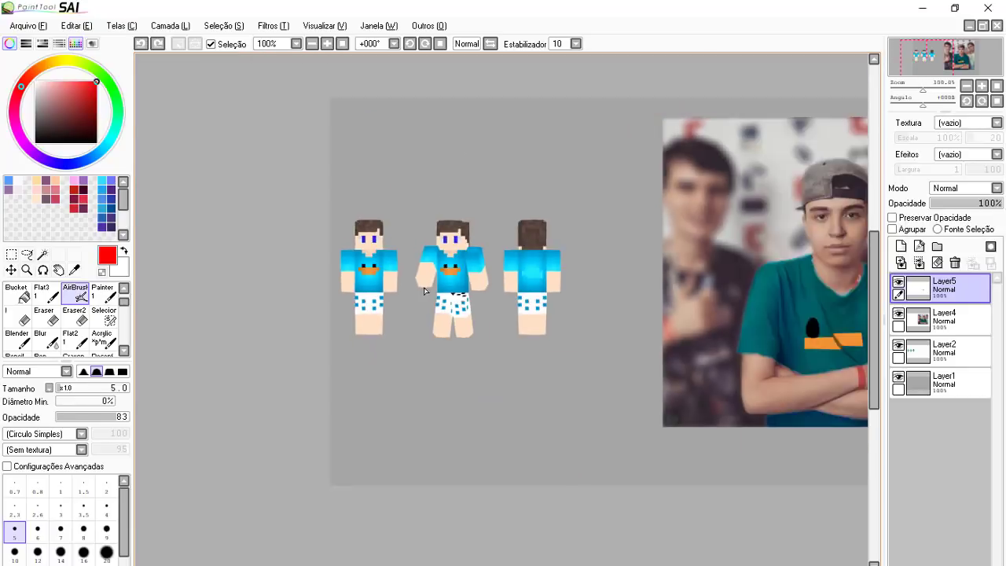
scroll(747, 314, up, 1)
scroll(750, 319, up, 3)
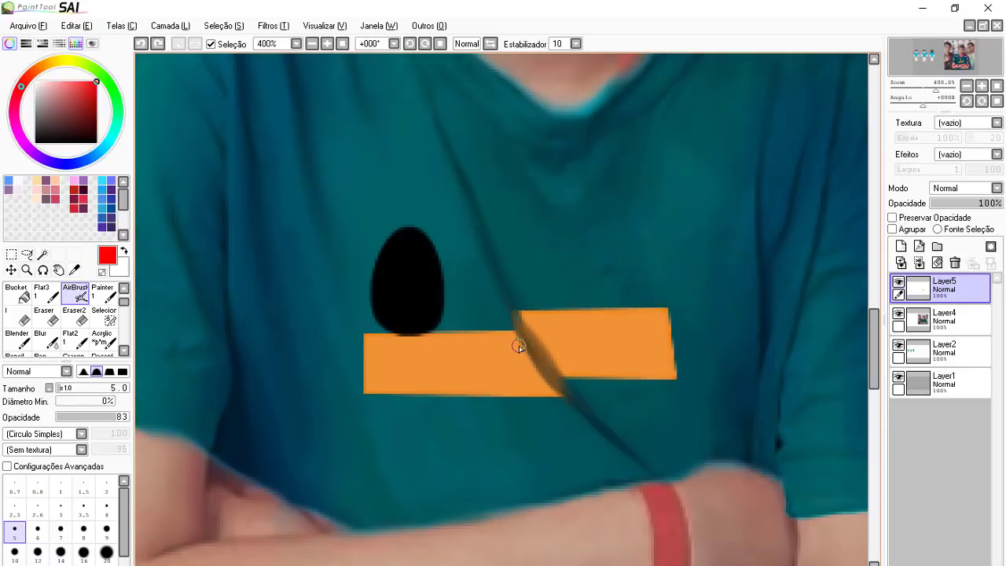
alt+click(410, 269)
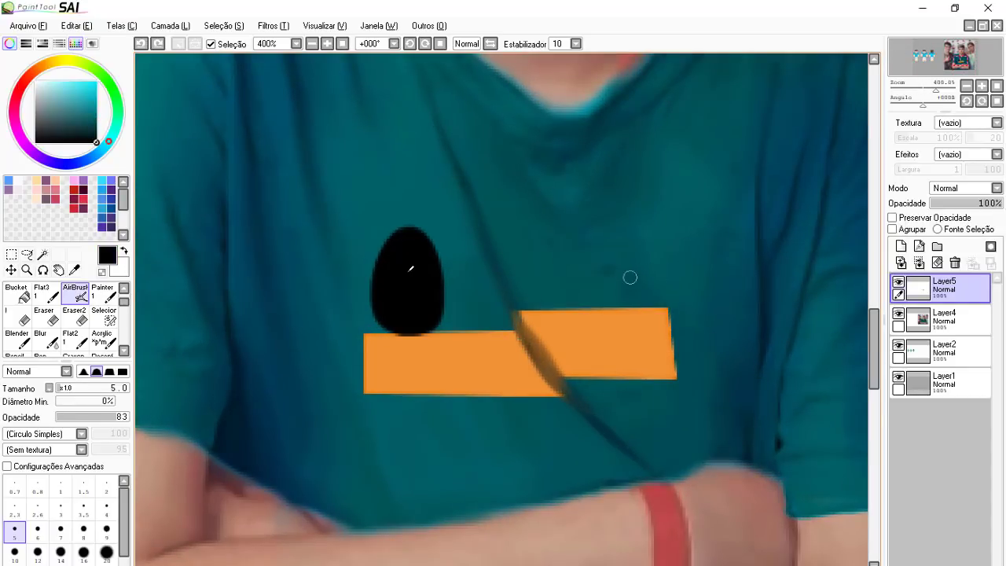
mouse_move(641, 304)
mouse_down()
mouse_move(616, 218)
mouse_move(607, 300)
mouse_move(651, 245)
mouse_move(586, 270)
mouse_move(641, 303)
mouse_move(594, 218)
mouse_move(605, 299)
mouse_move(612, 290)
mouse_move(590, 286)
mouse_up()
key(ctrl+z)
key(ctrl+z)
key(ctrl+z)
mouse_move(641, 309)
mouse_down()
mouse_move(643, 278)
mouse_move(579, 280)
mouse_move(609, 302)
mouse_move(643, 227)
mouse_move(603, 305)
mouse_move(614, 300)
mouse_move(596, 252)
mouse_move(601, 287)
mouse_move(623, 298)
mouse_move(617, 231)
mouse_up()
key(ctrl+z)
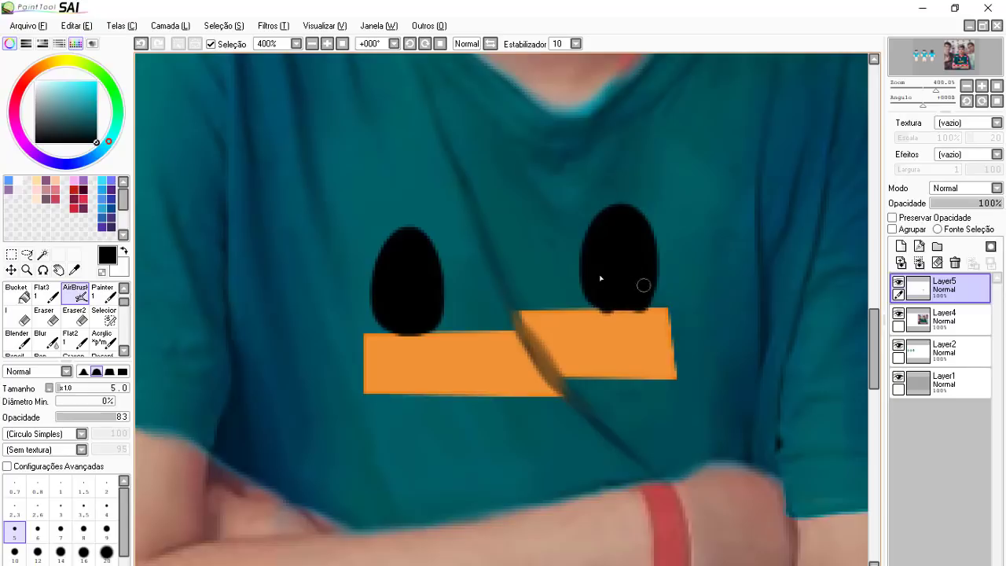
alt+click(612, 329)
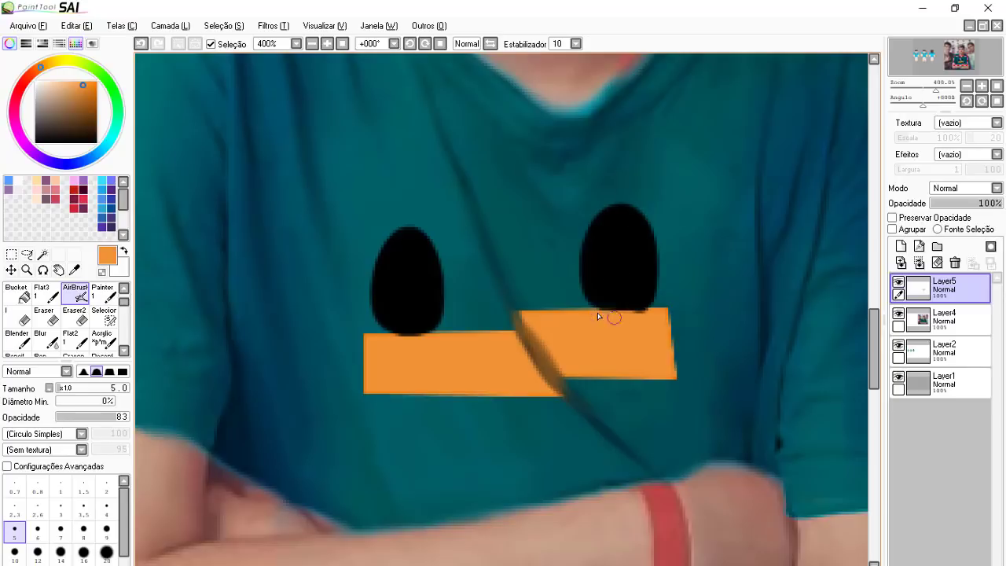
Step: Try white highlights along the left side and near the upper right of both duck eyes
drag(59, 91, 1, 62)
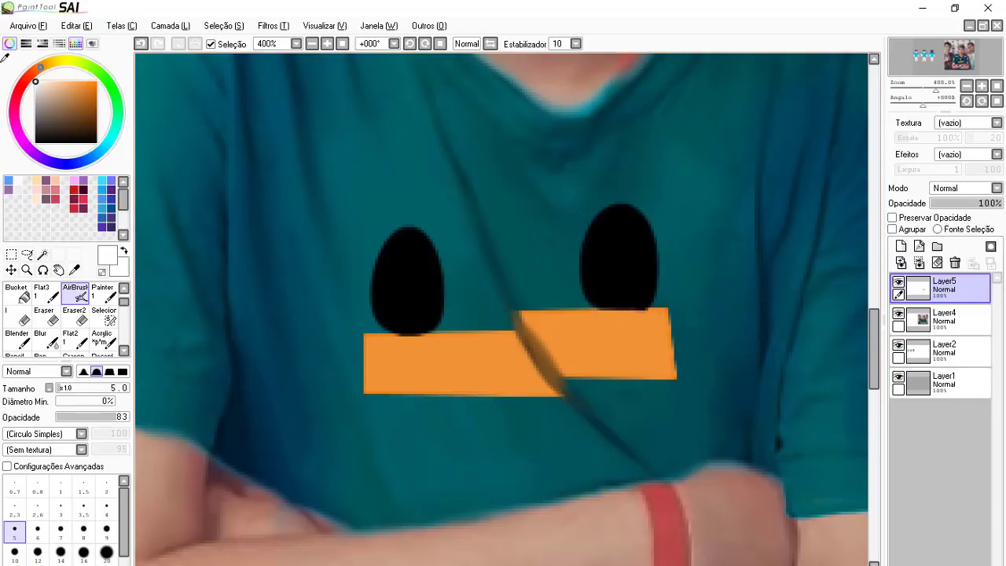
drag(391, 253, 393, 316)
key(ctrl+z)
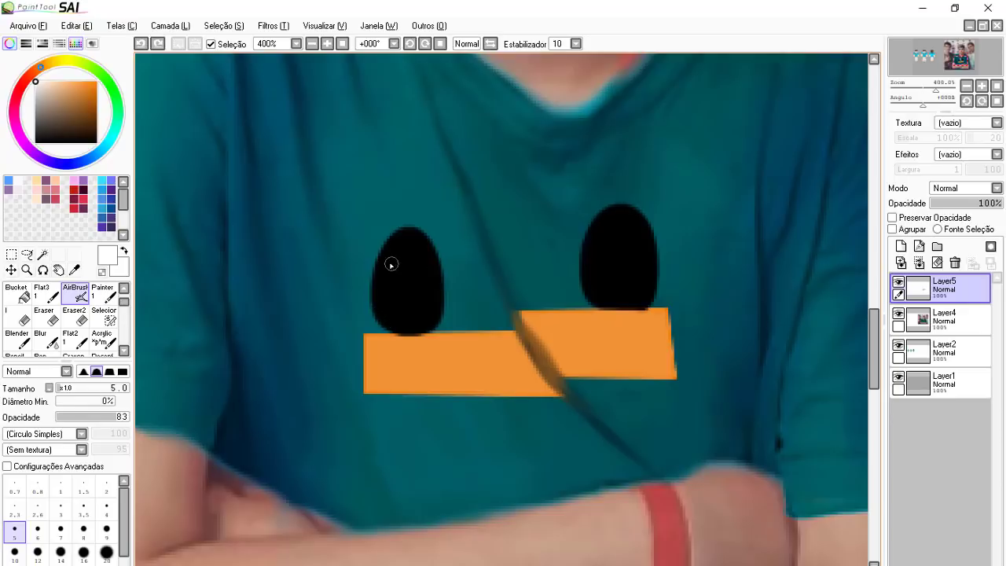
mouse_move(389, 261)
mouse_down()
mouse_move(401, 323)
mouse_move(385, 308)
mouse_move(391, 256)
mouse_move(383, 270)
mouse_move(415, 246)
mouse_up()
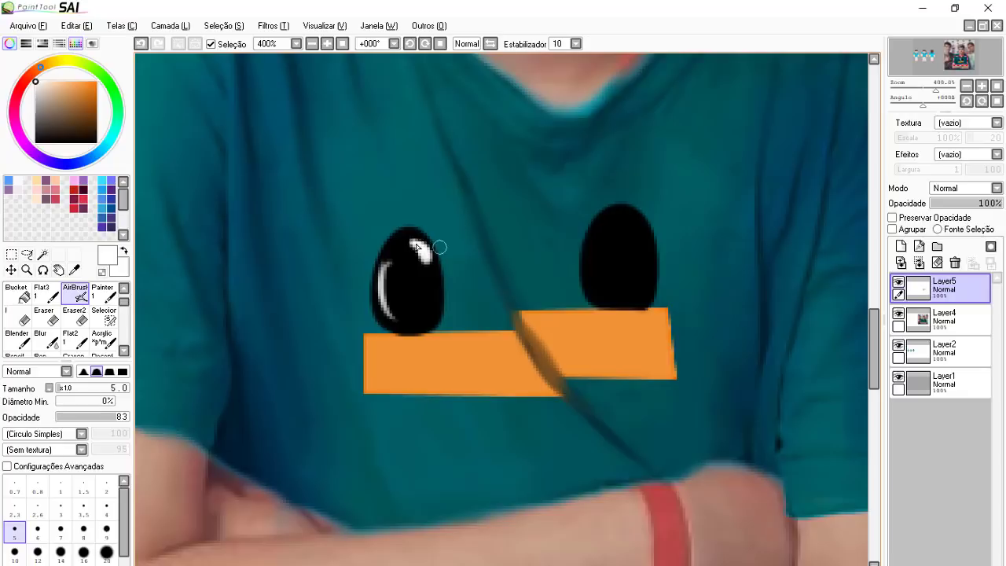
mouse_move(596, 305)
mouse_down()
mouse_move(588, 254)
mouse_move(598, 237)
mouse_move(590, 246)
mouse_up()
key(ctrl+z)
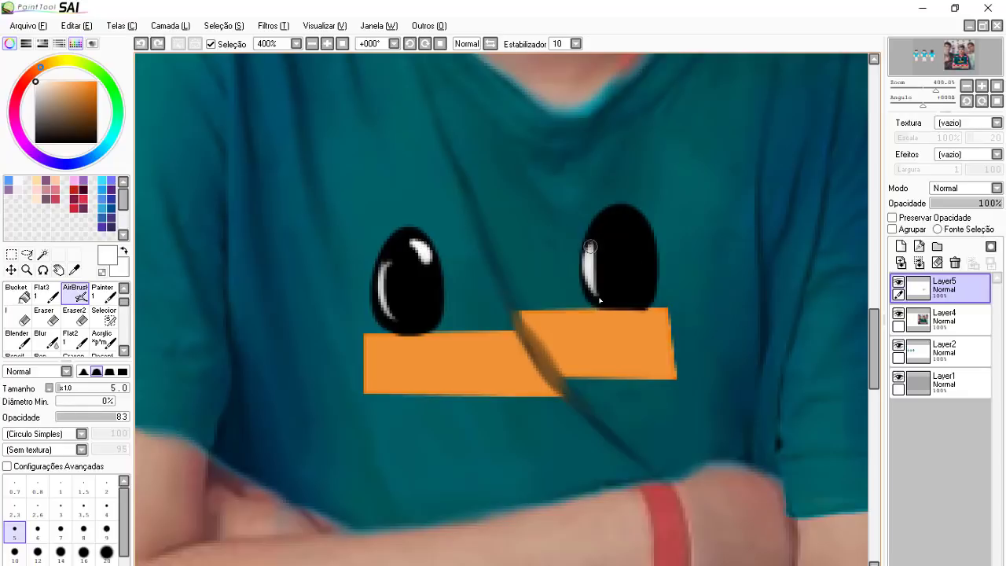
mouse_move(598, 298)
mouse_down()
mouse_move(596, 236)
mouse_move(599, 286)
mouse_move(623, 219)
mouse_move(637, 234)
mouse_move(624, 216)
mouse_move(637, 247)
mouse_move(622, 214)
mouse_up()
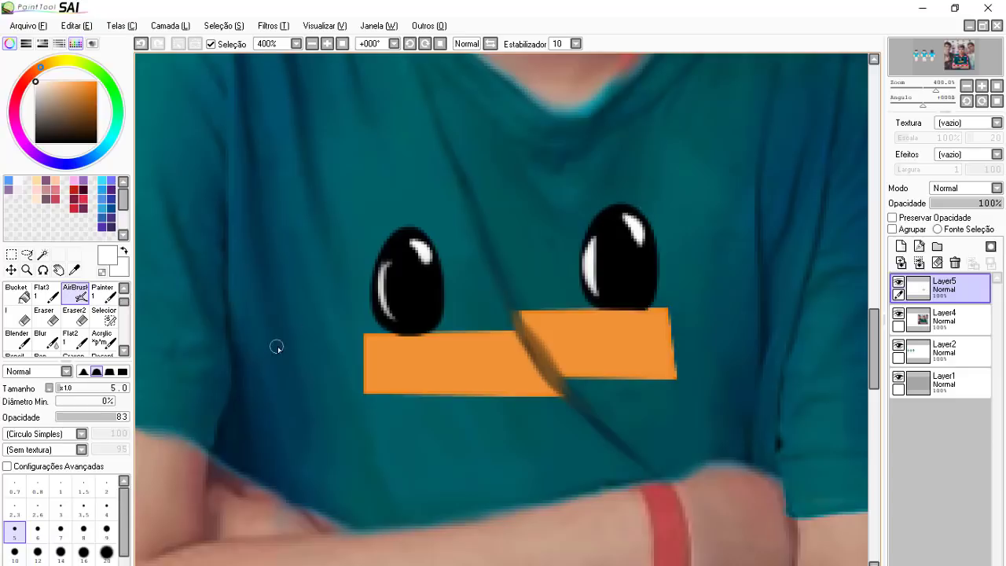
Step: Review the duck face on the shirt and undo the white highlights on both eyes
scroll(277, 347, down, 5)
scroll(557, 342, up, 3)
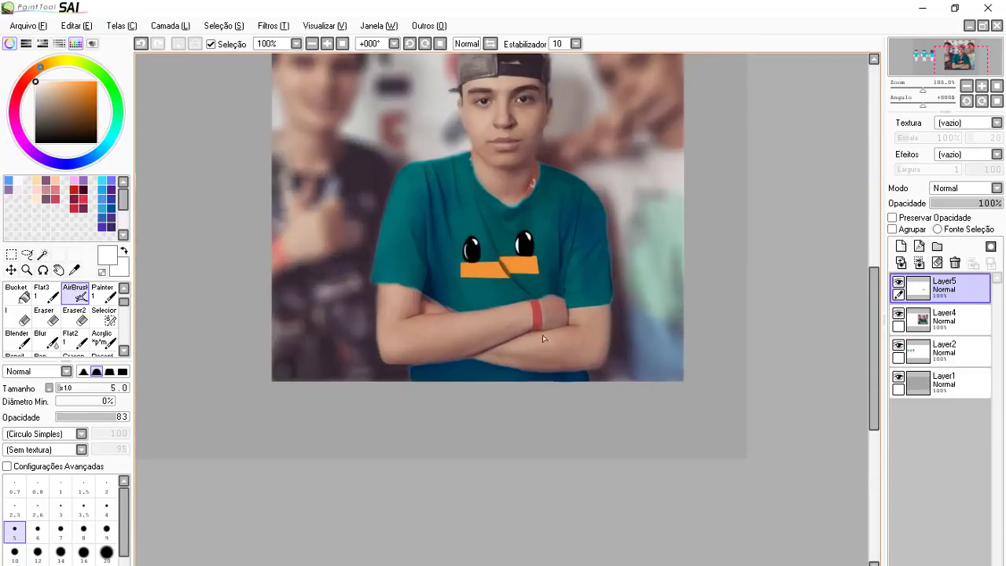
scroll(542, 337, down, 1)
scroll(550, 283, up, 1)
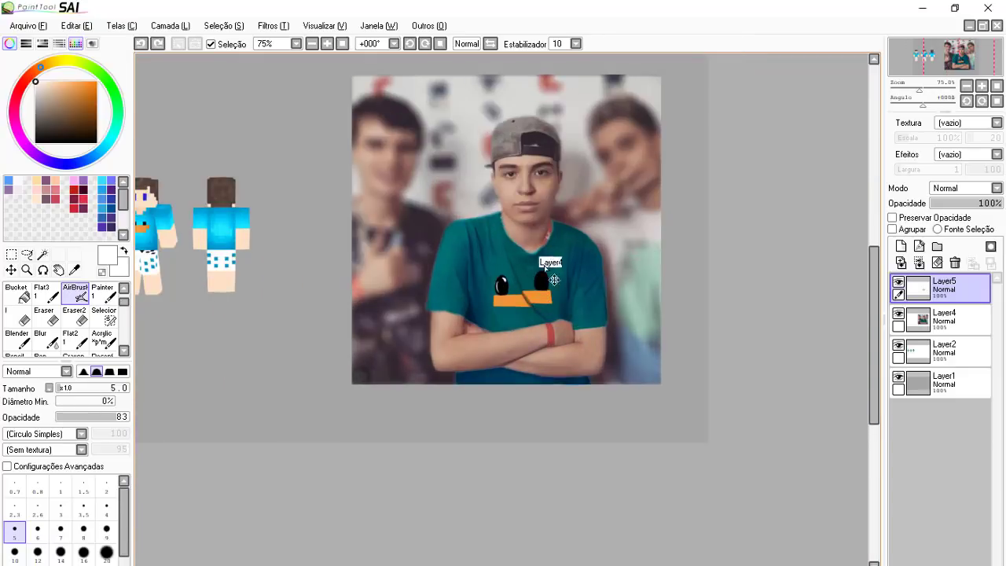
scroll(546, 269, up, 3)
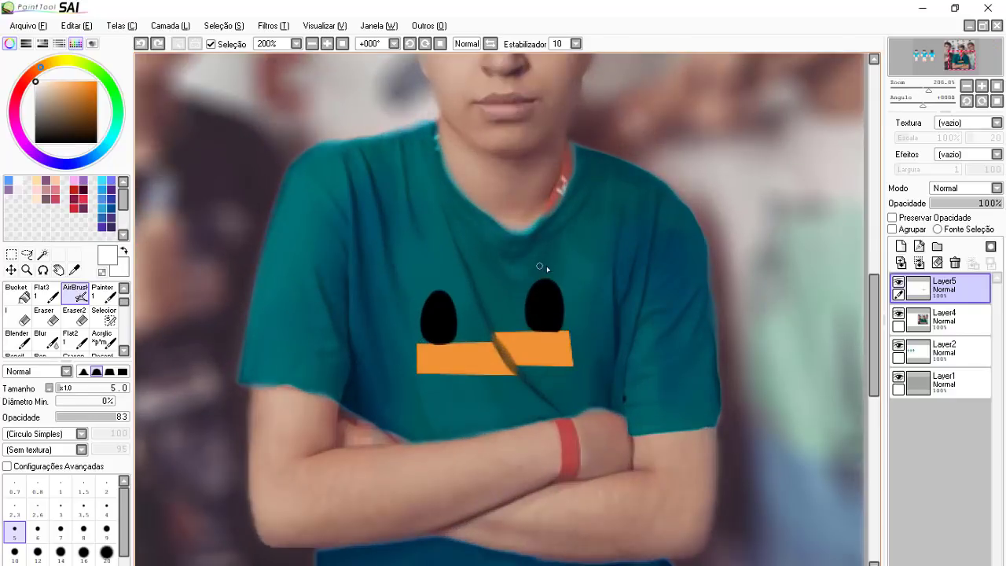
scroll(539, 266, up, 1)
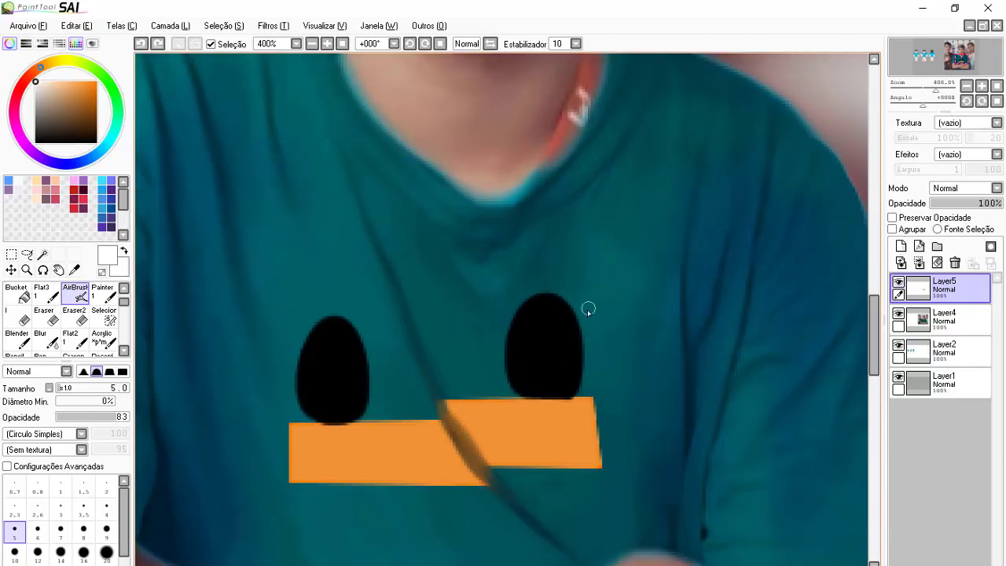
Step: Select the duck's left black eye and scale it down from its upper right corner to a smaller oval
click(12, 255)
drag(275, 283, 395, 422)
key(ctrl+t)
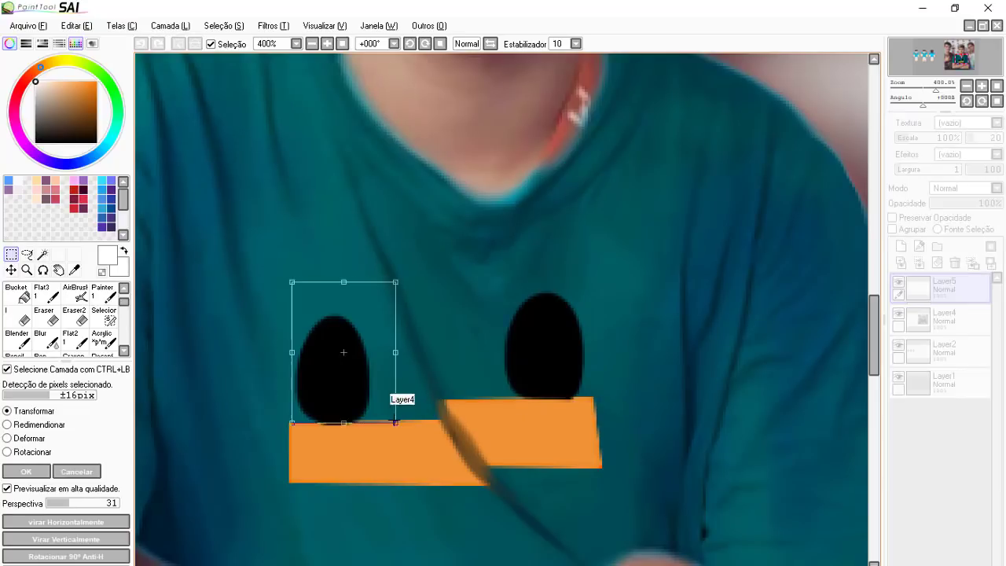
drag(394, 281, 369, 311)
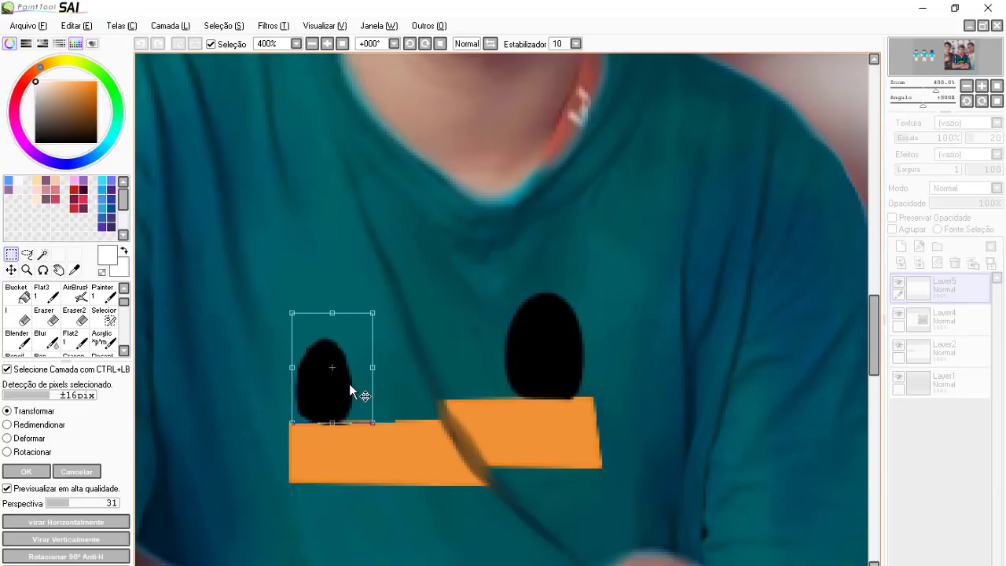
key(Return)
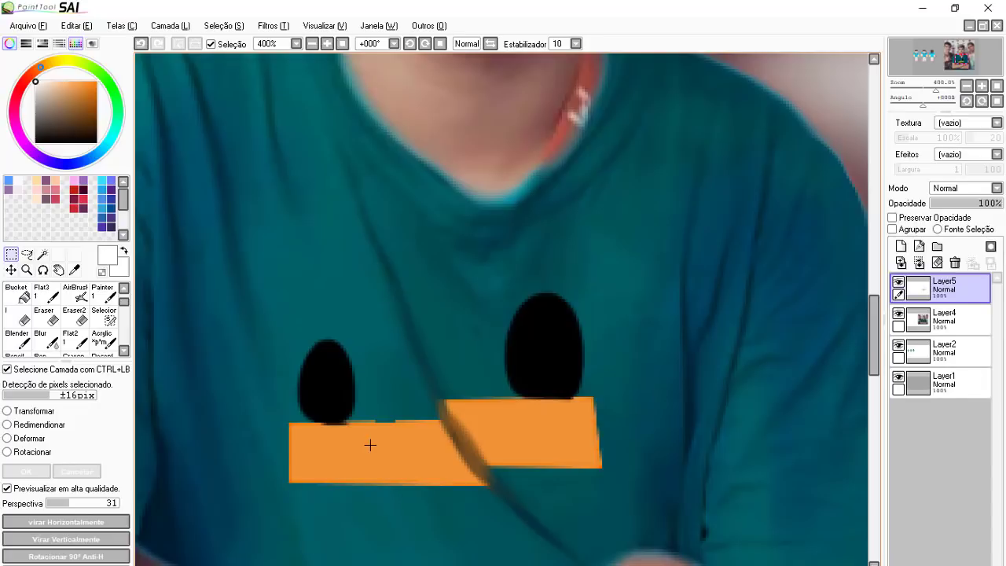
Step: Select the duck's right black eye, scale it down to match the left one, shift it toward the beak's right end and deselect
drag(490, 276, 625, 393)
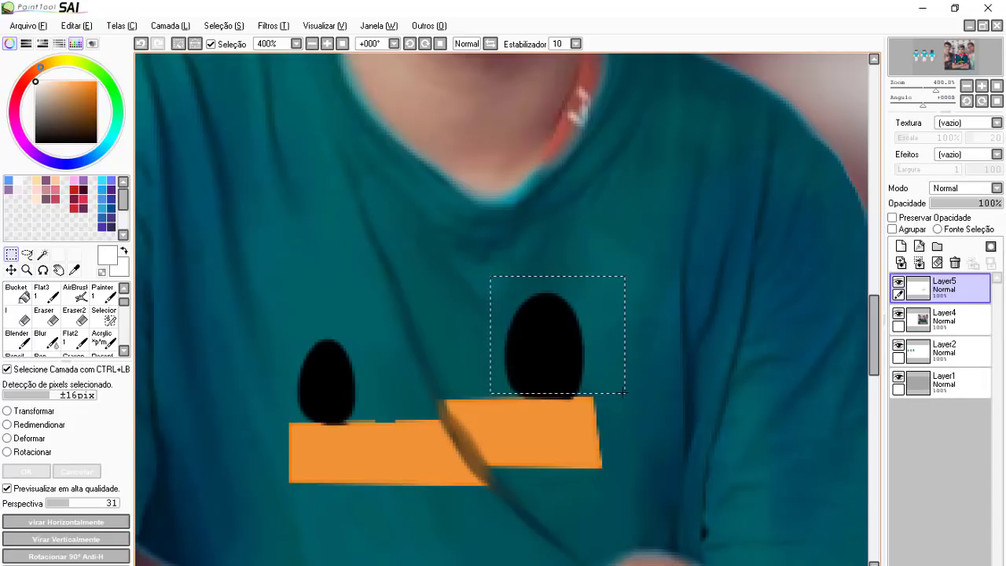
drag(618, 250, 494, 399)
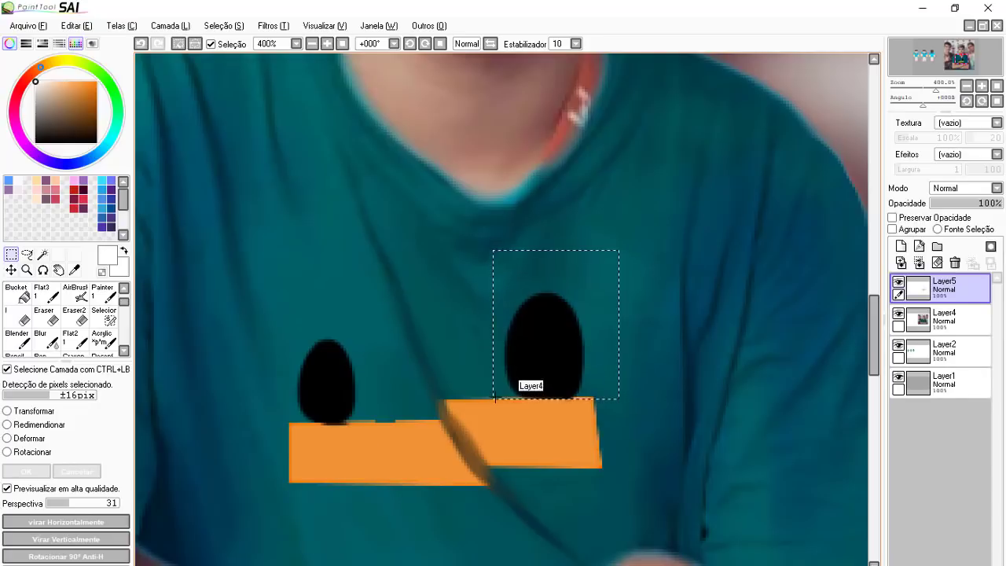
key(ctrl+t)
drag(600, 288, 569, 314)
drag(551, 359, 572, 351)
key(Return)
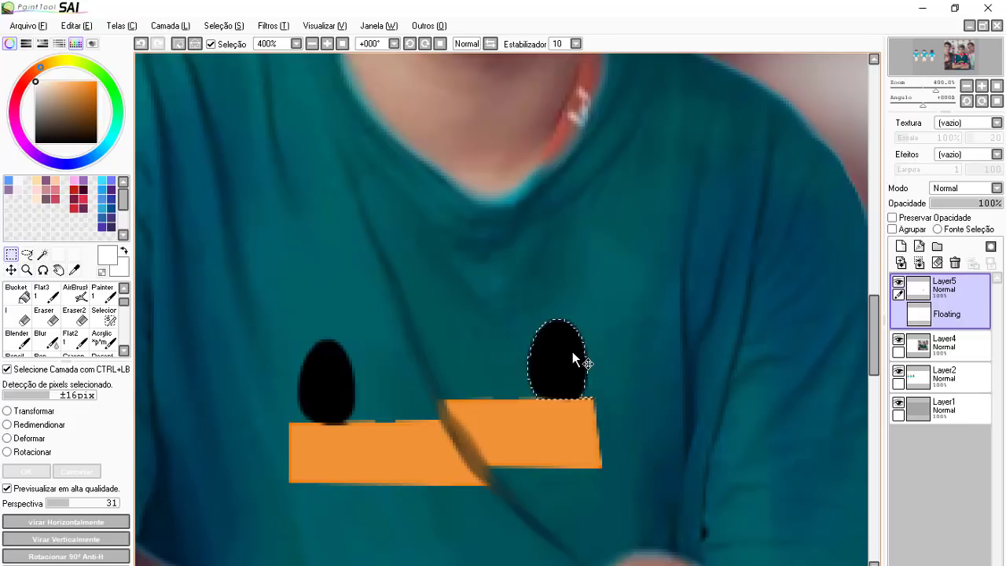
key(ctrl+d)
Step: Sample the beak's orange and AirBrush over the gap in the upper edge of the beak's left half
scroll(664, 270, down, 4)
scroll(667, 273, up, 2)
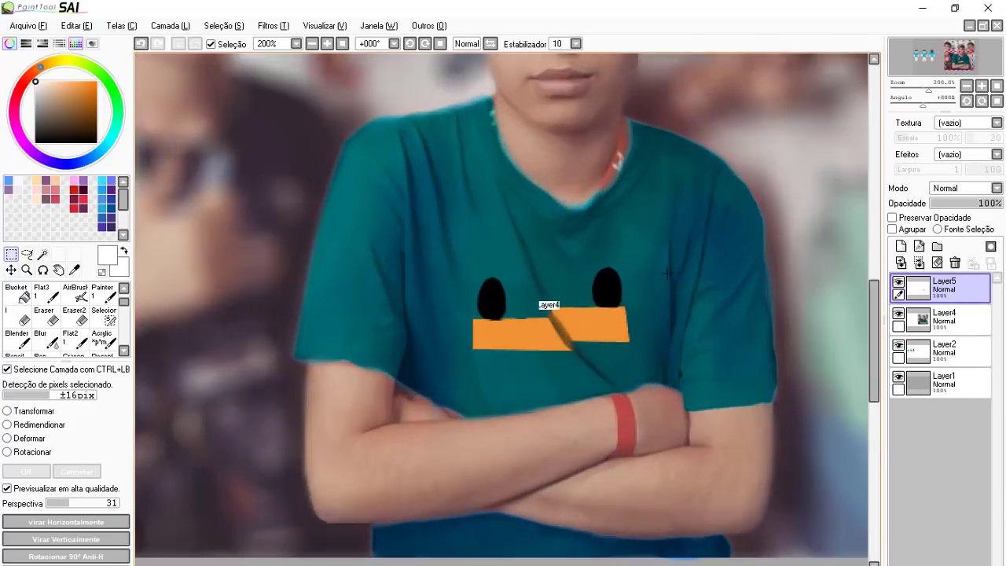
scroll(668, 273, up, 1)
click(78, 294)
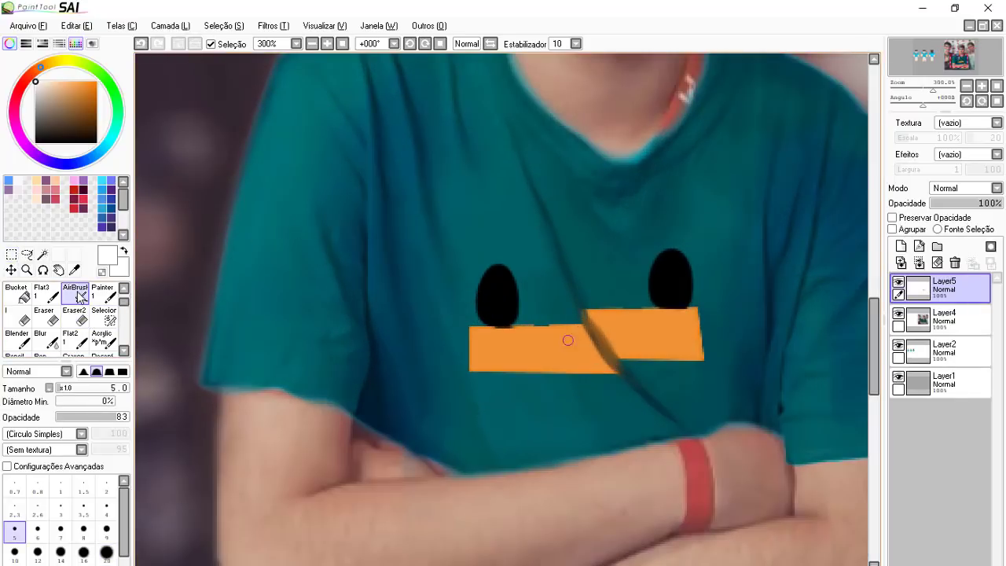
scroll(568, 341, up, 2)
alt+click(546, 324)
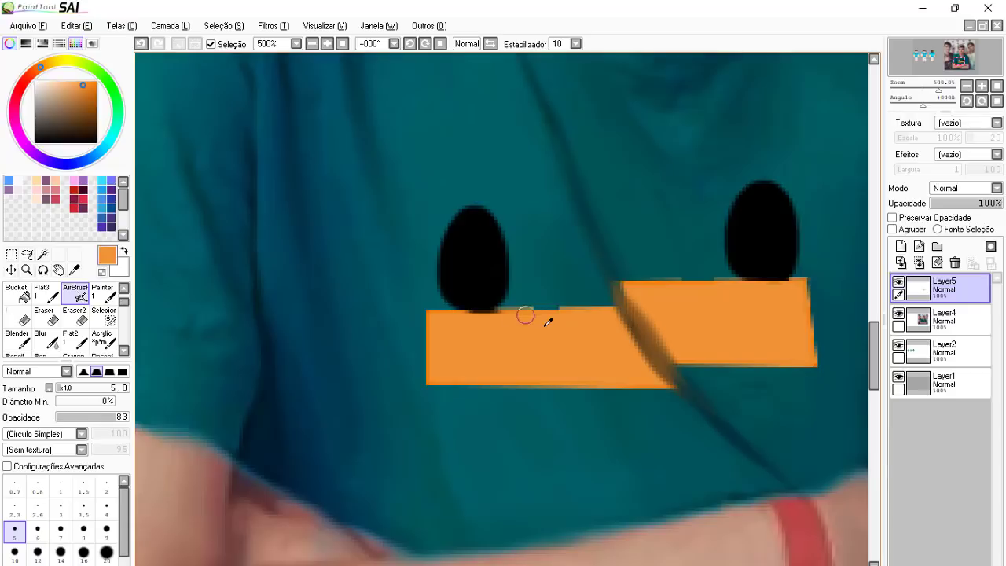
drag(514, 316, 506, 320)
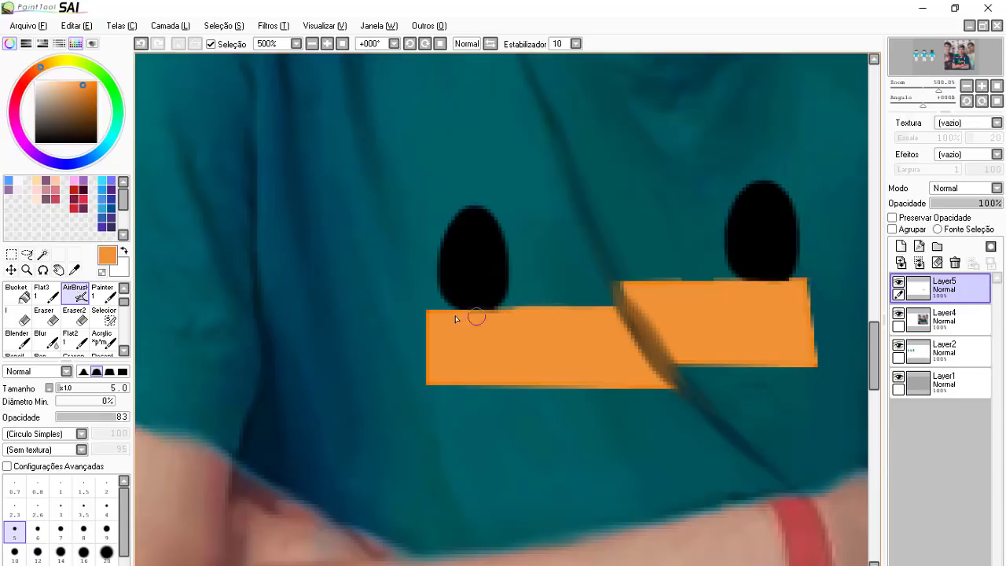
Step: Examine the resized duck face on the shirt, comparing it with the Minecraft skin figures beside the photo
scroll(599, 358, down, 8)
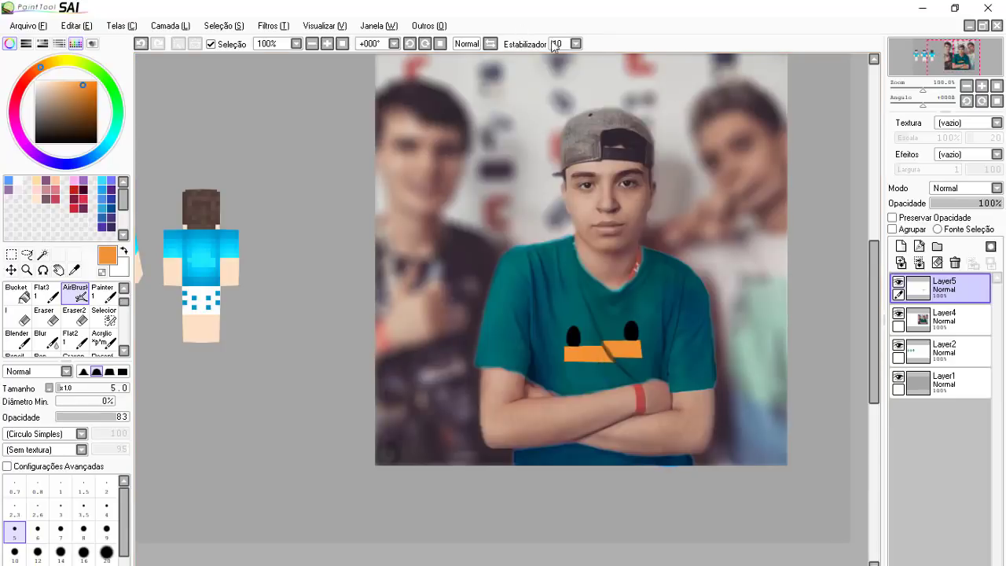
scroll(545, 332, up, 4)
scroll(597, 317, up, 1)
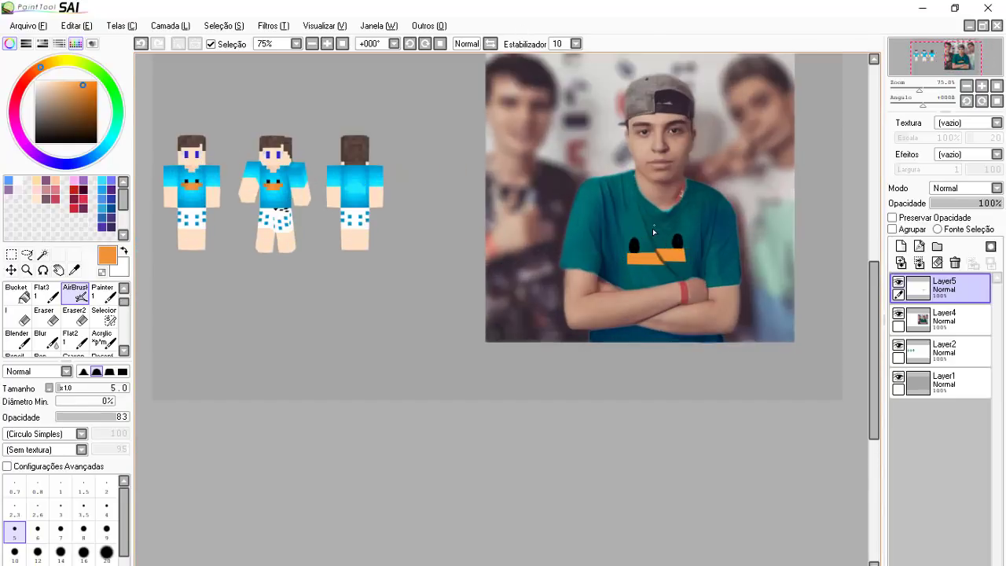
scroll(582, 314, down, 2)
scroll(560, 313, up, 3)
scroll(561, 317, down, 1)
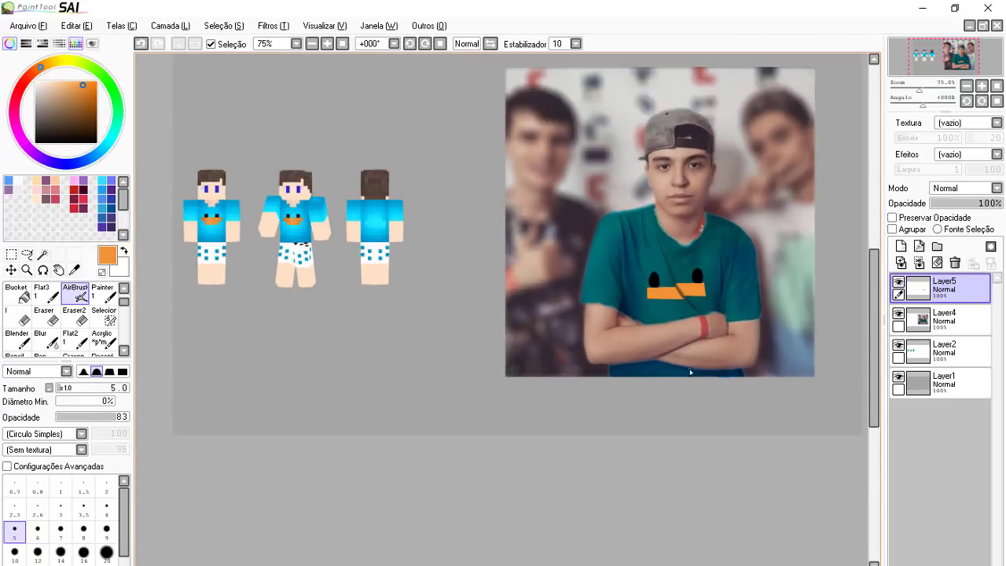
scroll(738, 386, up, 1)
scroll(667, 385, down, 2)
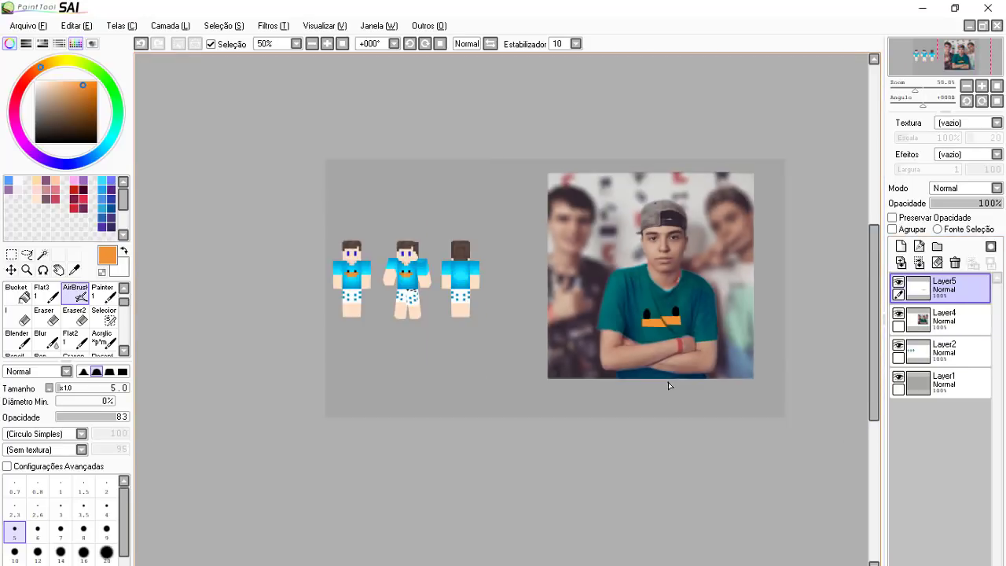
scroll(668, 385, up, 2)
scroll(668, 382, up, 2)
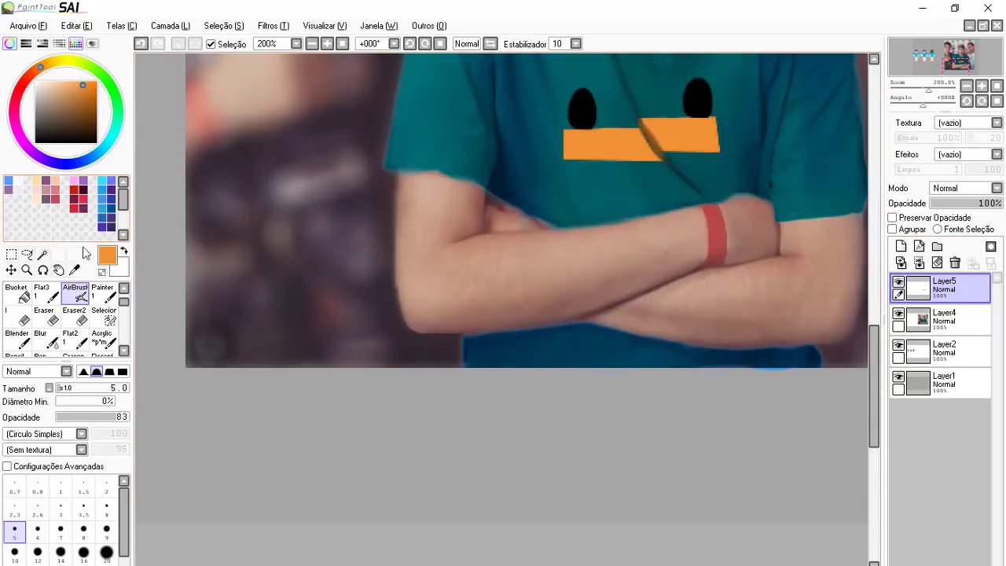
Step: Select the dark blue strip of clothing below the crossed arms on Layer4 with the Magic Wand
click(42, 254)
click(539, 348)
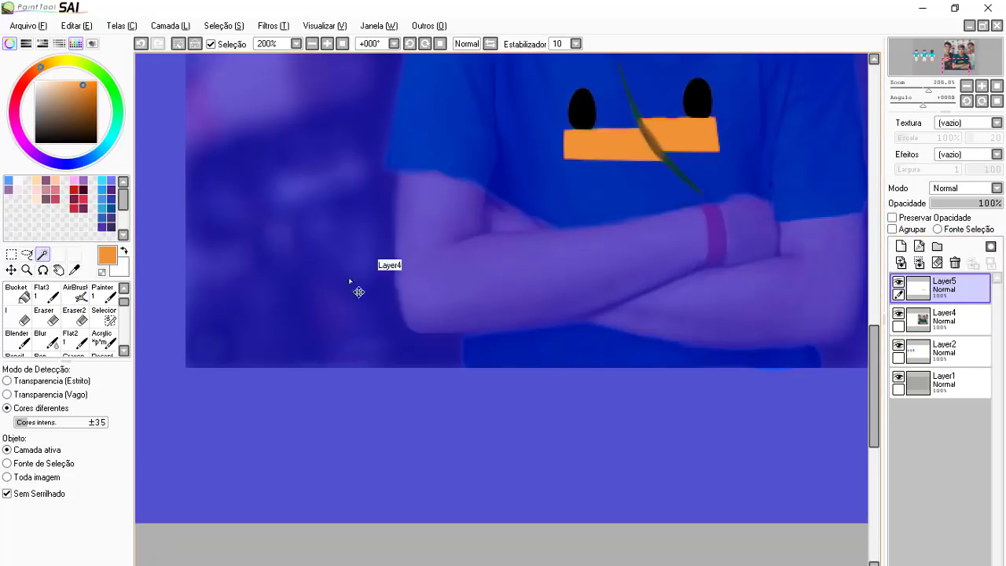
key(ctrl+d)
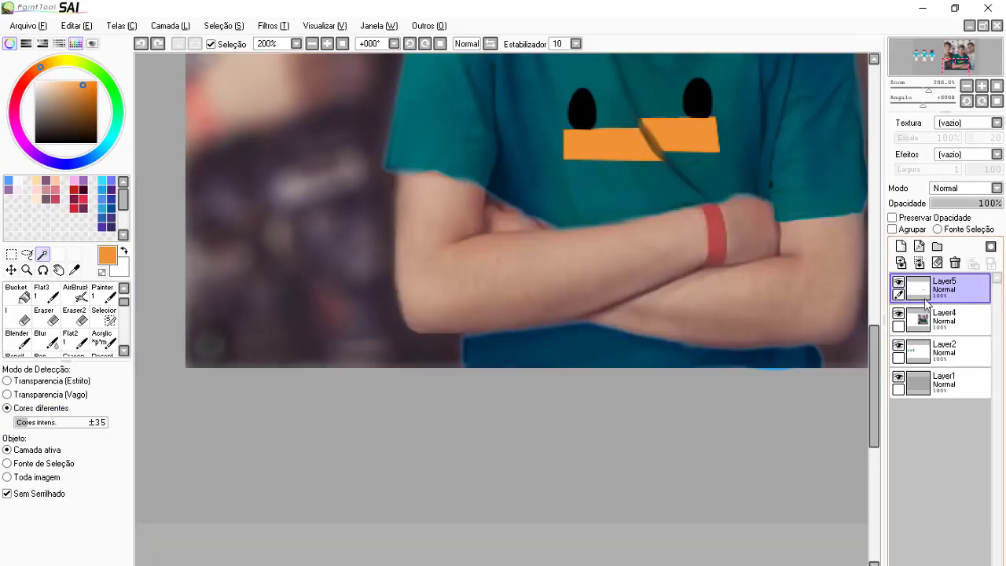
click(947, 318)
click(634, 360)
scroll(642, 353, down, 1)
scroll(683, 359, up, 3)
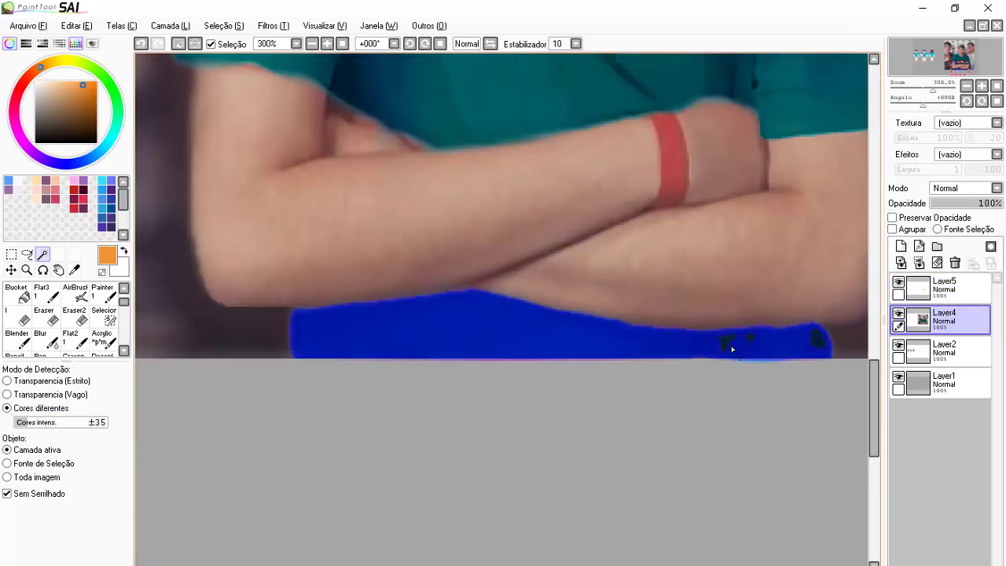
Step: Lasso the missed dark patches into the strip's selection and trim the excess below the photo's lower edge
click(27, 254)
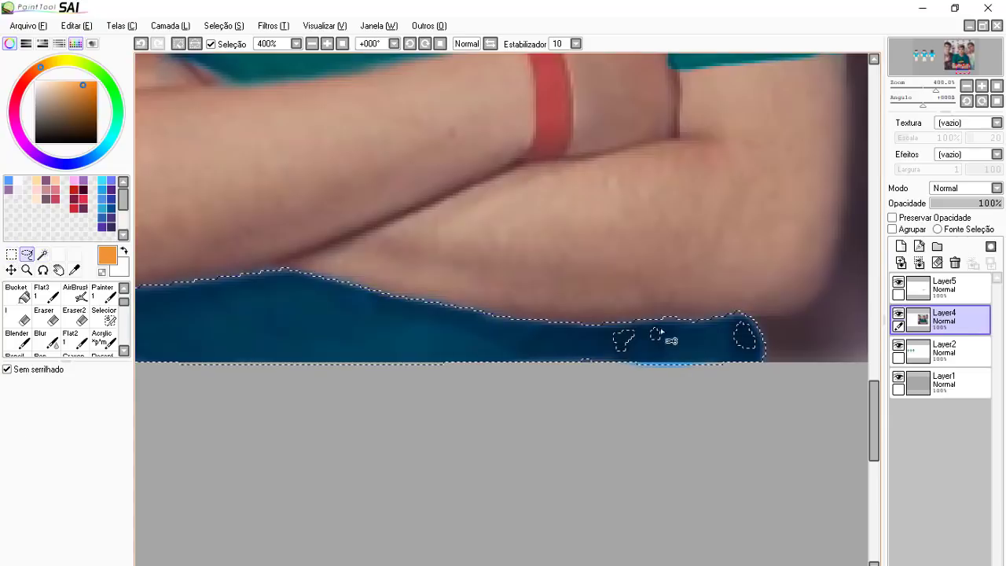
scroll(719, 340, up, 1)
drag(638, 344, 634, 324)
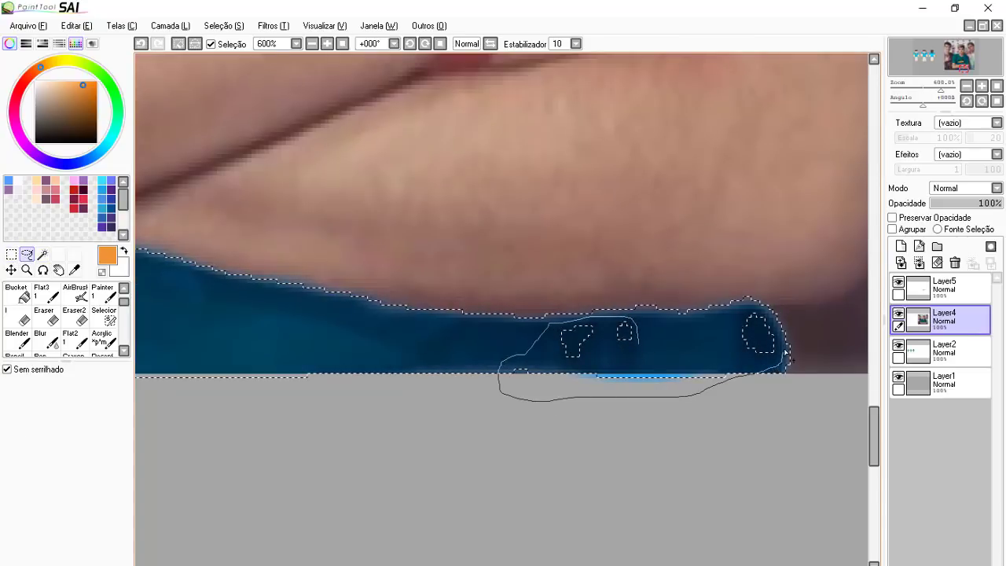
drag(646, 321, 640, 338)
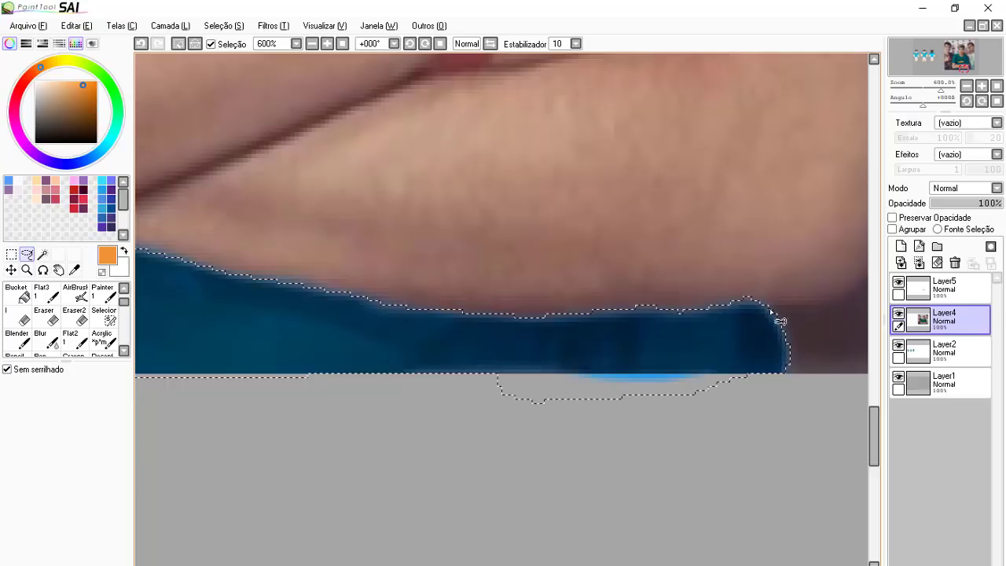
scroll(545, 361, down, 1)
scroll(714, 356, up, 2)
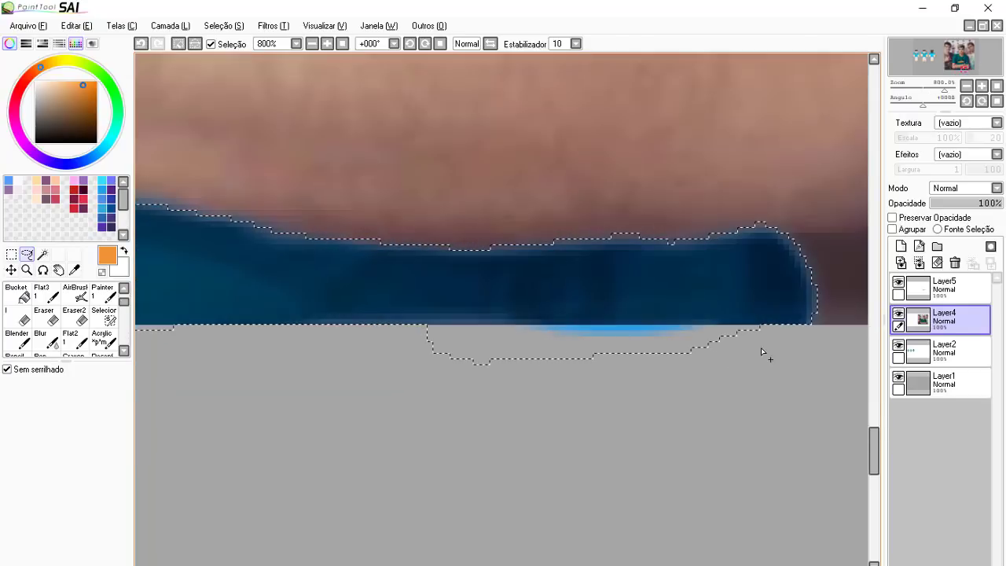
drag(770, 329, 377, 328)
mouse_move(516, 424)
mouse_down()
mouse_move(744, 405)
mouse_move(809, 340)
mouse_up()
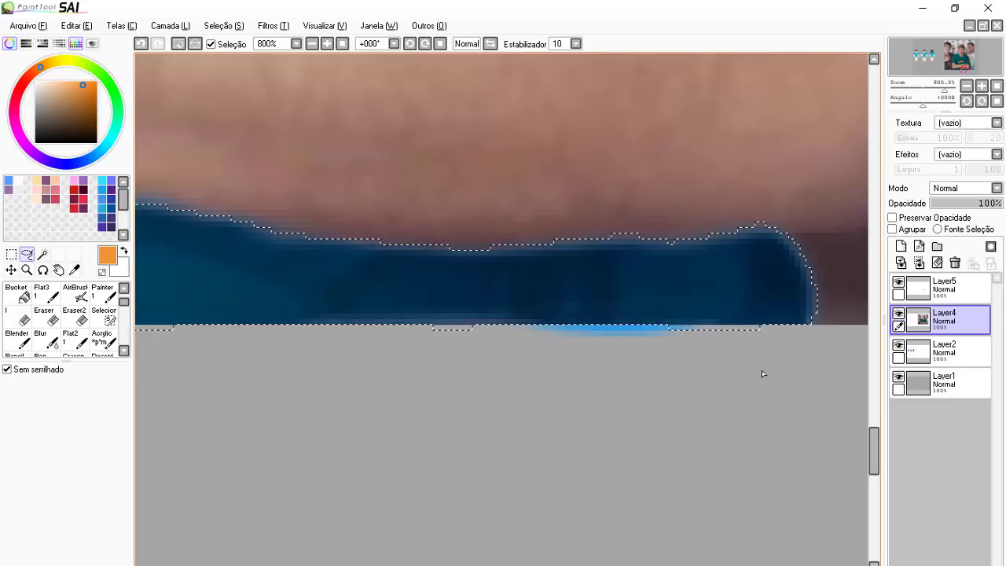
Step: Try filling the selected strip below the arms with white using the Bucket
scroll(575, 392, down, 4)
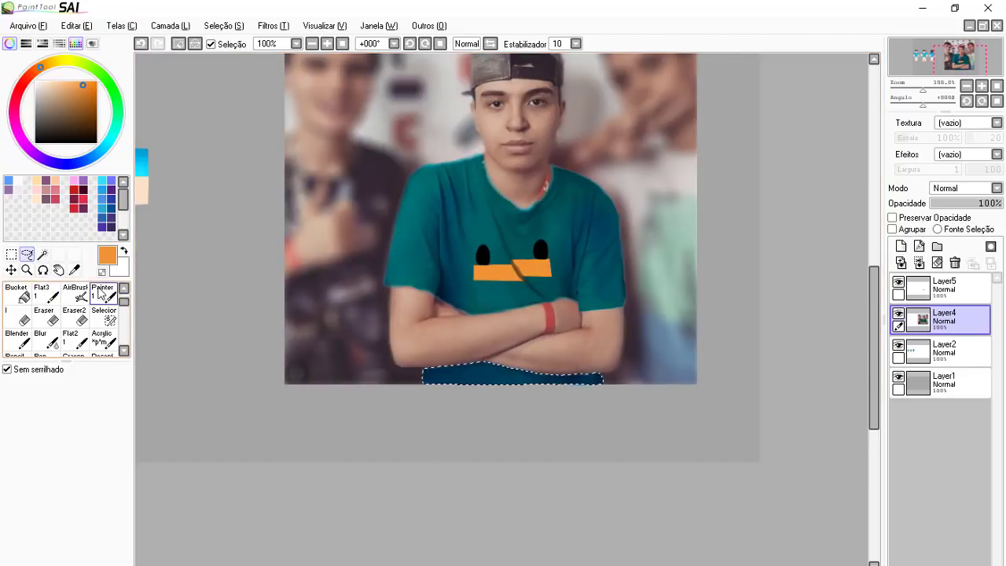
click(15, 292)
click(35, 81)
scroll(374, 262, down, 2)
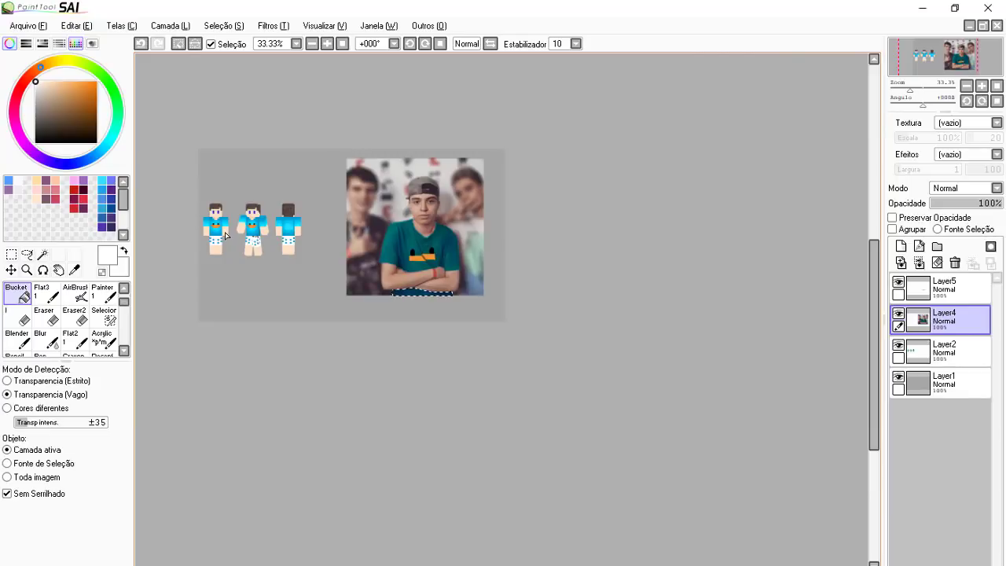
scroll(445, 295, up, 6)
click(220, 328)
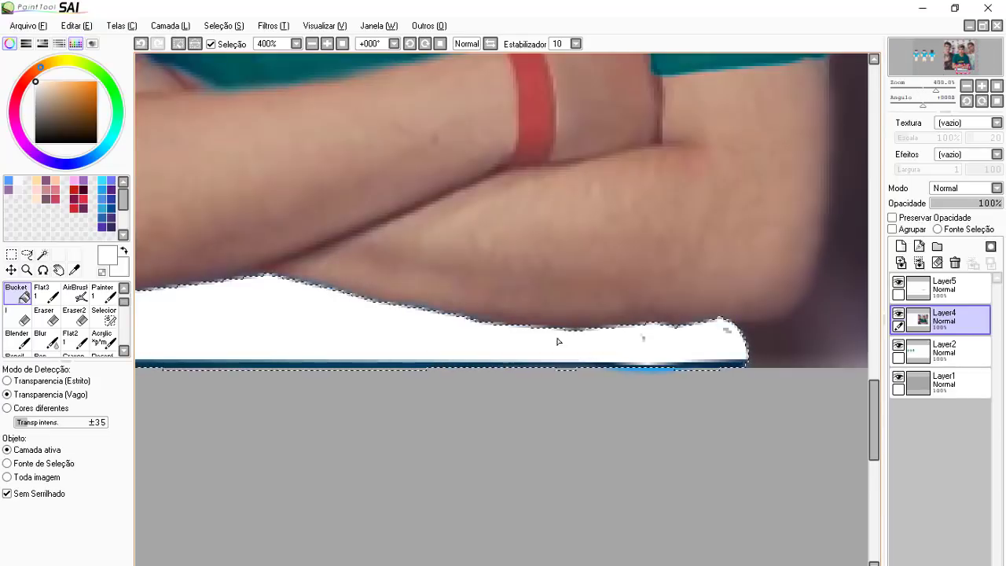
Step: Try covering the strip's remaining blue lower edge in white with a size 20 AirBrush, and undo all the white fill
scroll(458, 347, down, 2)
click(77, 293)
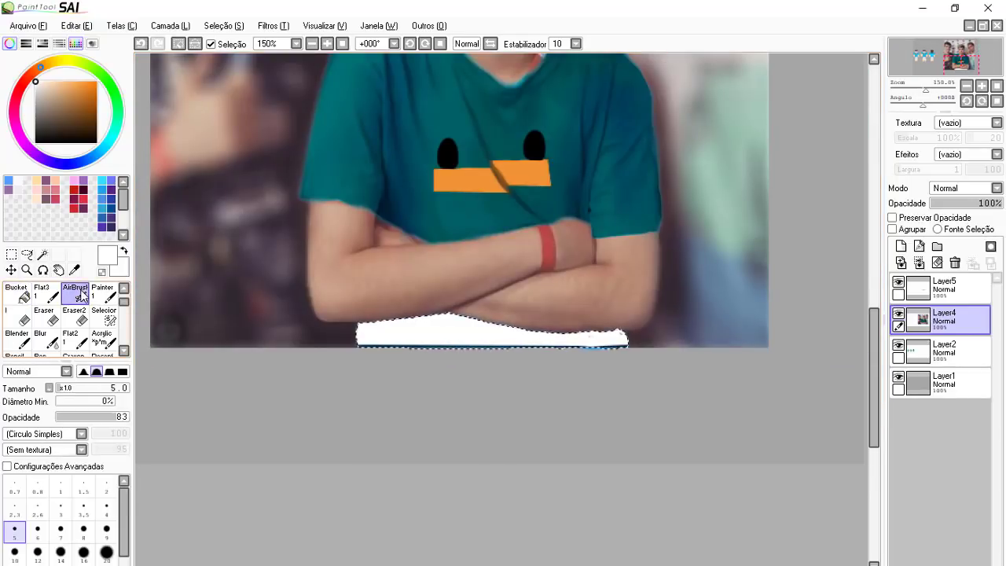
click(106, 552)
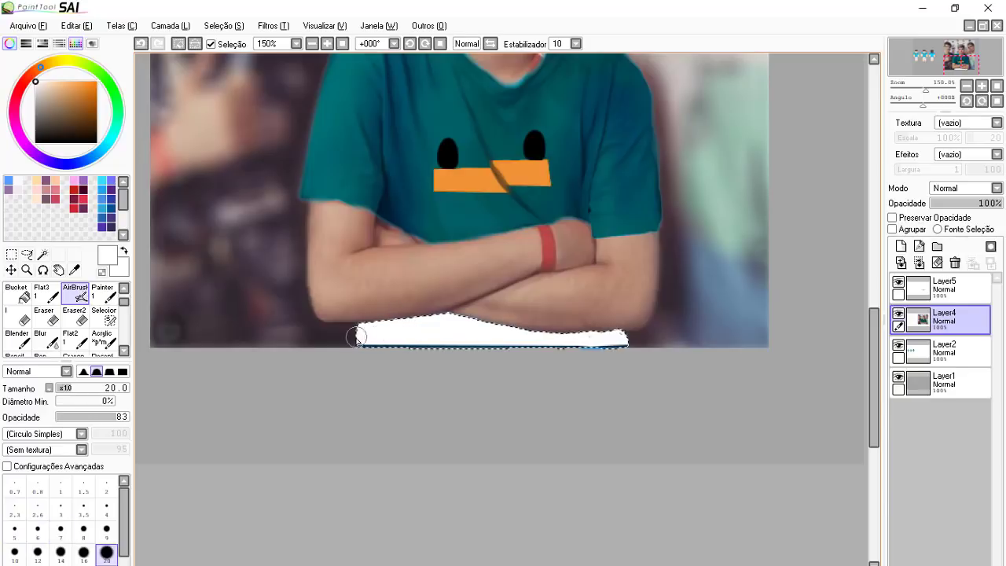
mouse_move(524, 359)
mouse_down()
mouse_move(447, 337)
mouse_move(553, 350)
mouse_up()
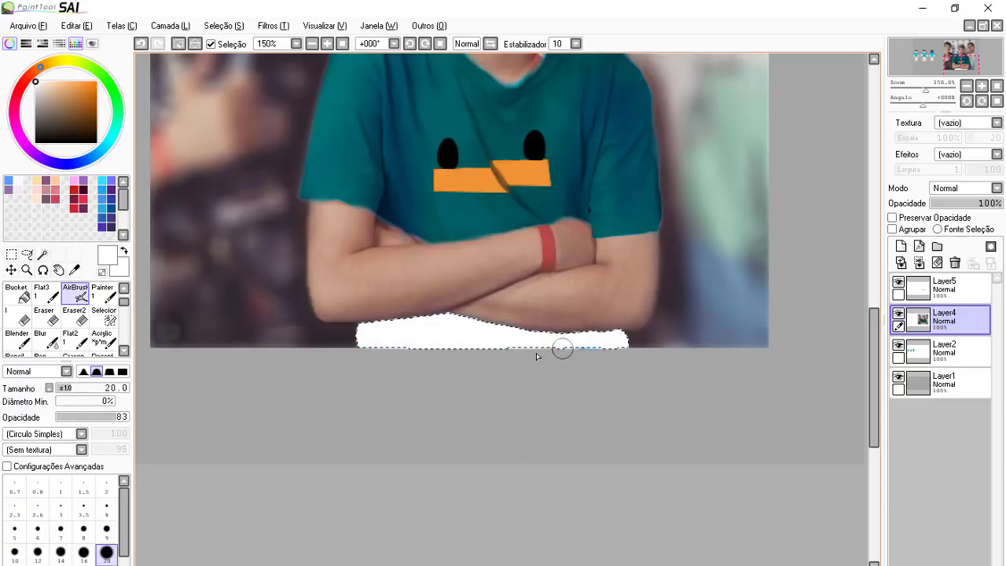
key(ctrl+z)
key(ctrl+z)
key(ctrl+z)
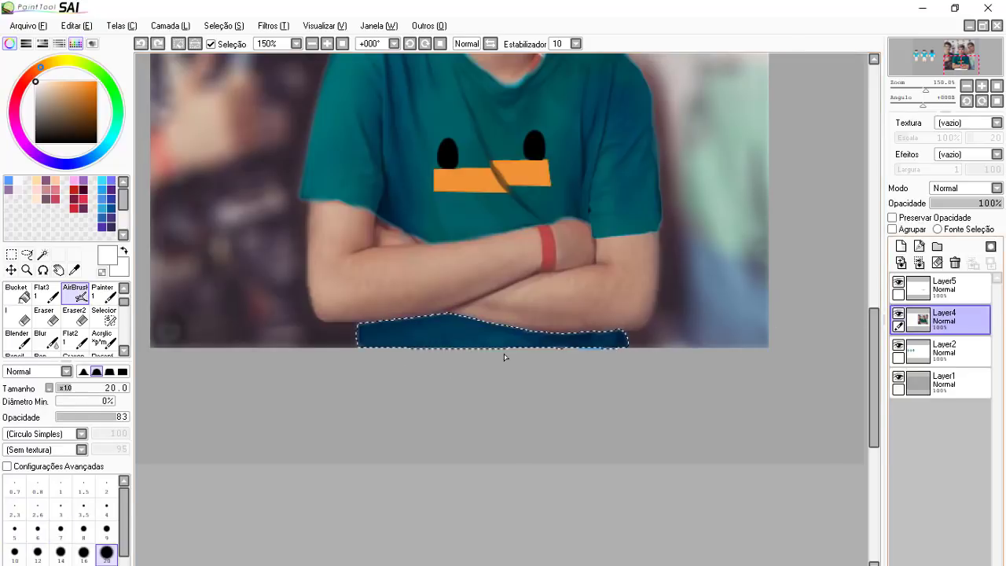
Step: Add a new layer above Layer4, paint the selected strip white on it in Normal mode and deselect
click(901, 246)
drag(386, 348, 617, 341)
click(969, 191)
scroll(967, 191, down, 2)
click(958, 201)
key(ctrl+d)
Step: Try blurring the white strip's upper edge at size 35 with its layer clipped to the photo, and undo the stroke
click(46, 340)
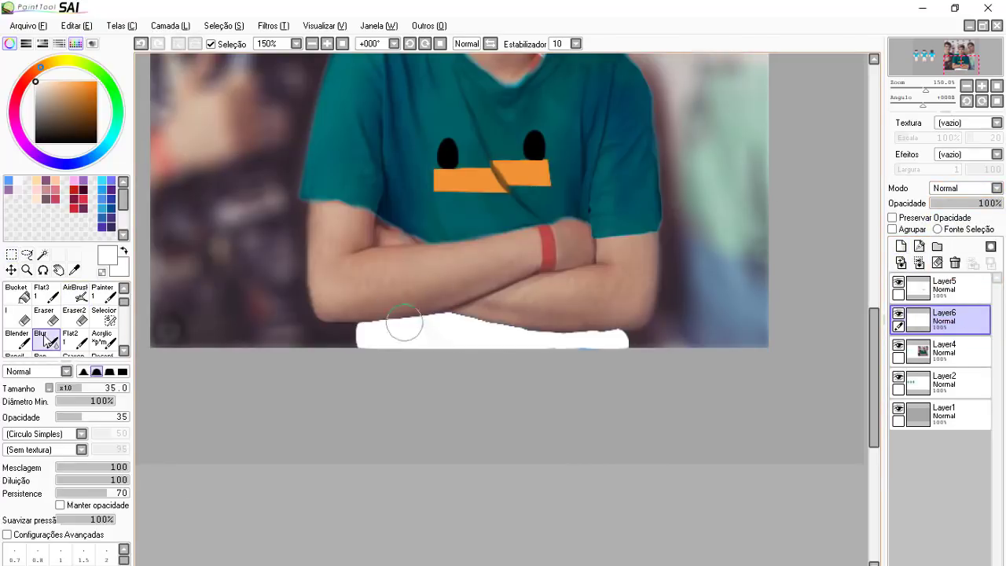
click(904, 231)
mouse_move(385, 323)
mouse_down()
mouse_move(467, 320)
mouse_move(622, 339)
mouse_up()
key(ctrl+z)
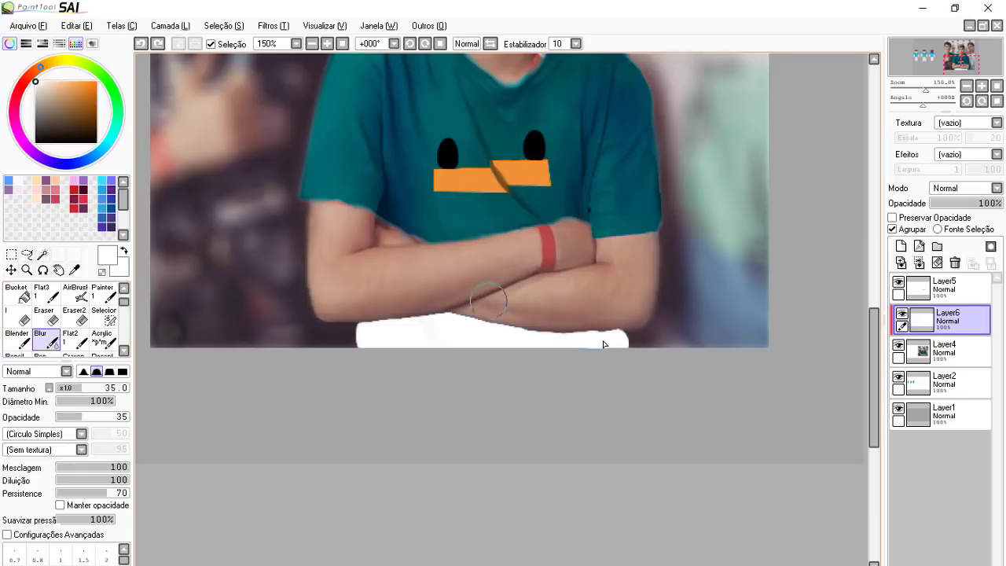
Step: Turn off the white layer's clipping and blur the strip's upper edge along the forearms with a size 6 Blur brush
click(893, 228)
key(bracketleft)
key(bracketleft)
key(bracketleft)
key(bracketleft)
key(bracketleft)
key(bracketleft)
key(bracketleft)
key(bracketleft)
key(bracketleft)
key(bracketleft)
key(bracketleft)
scroll(384, 317, up, 2)
mouse_move(340, 328)
mouse_down()
mouse_move(515, 301)
mouse_move(723, 345)
mouse_up()
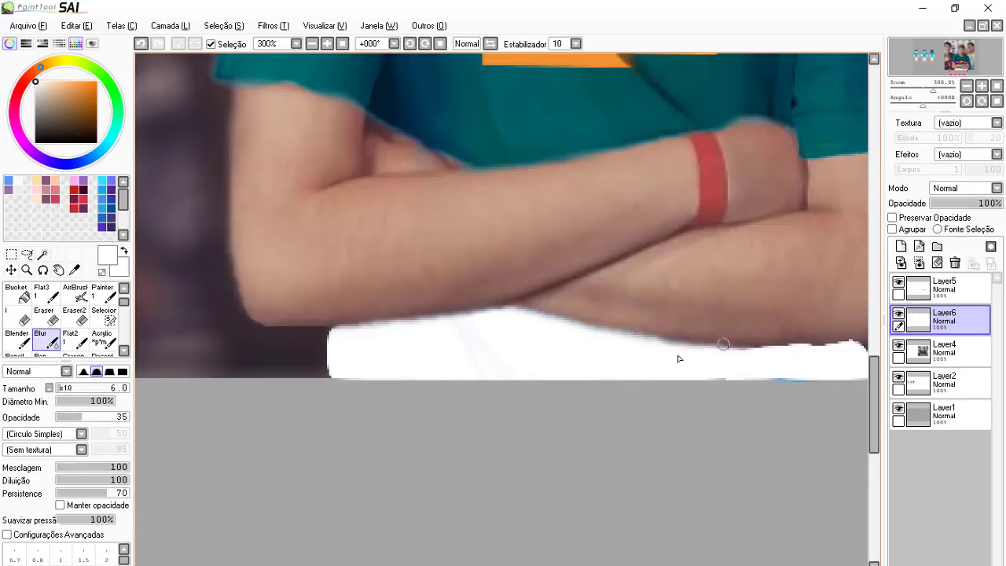
Step: Add a layer clipped to the white strip and dab blue dots on its left half with a size 20 AirBrush at opacity 83
scroll(550, 337, down, 6)
click(900, 246)
click(892, 229)
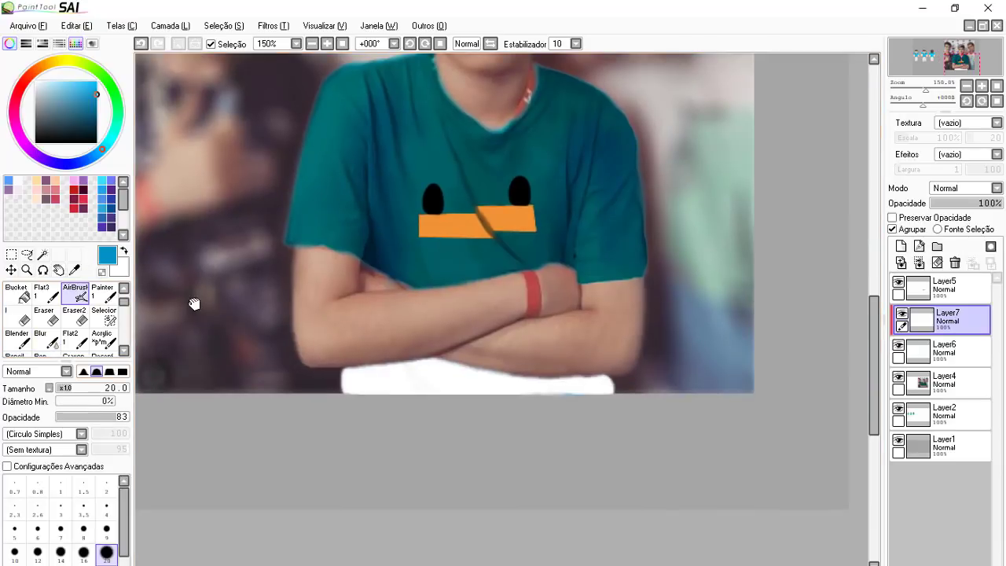
click(362, 371)
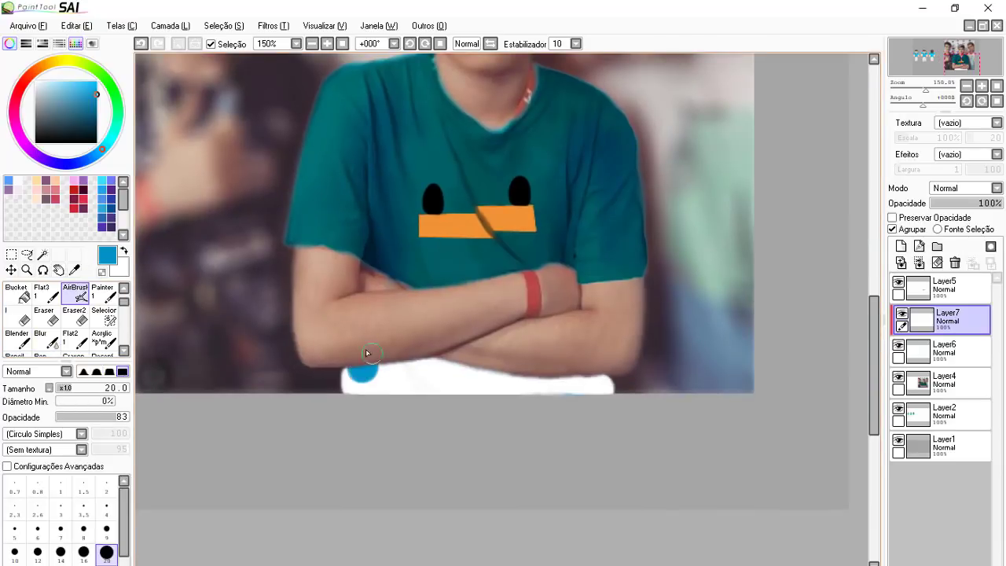
click(391, 387)
click(405, 366)
click(450, 389)
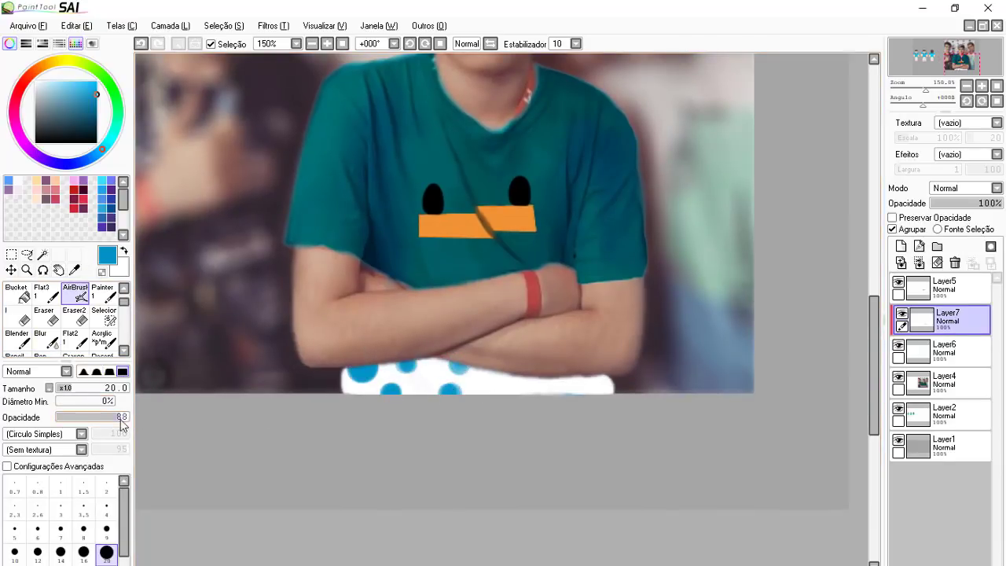
Step: Raise the AirBrush opacity to 100, strengthen the existing blue dots and continue the dots across the strip's right half
drag(117, 416, 139, 417)
click(460, 367)
click(405, 367)
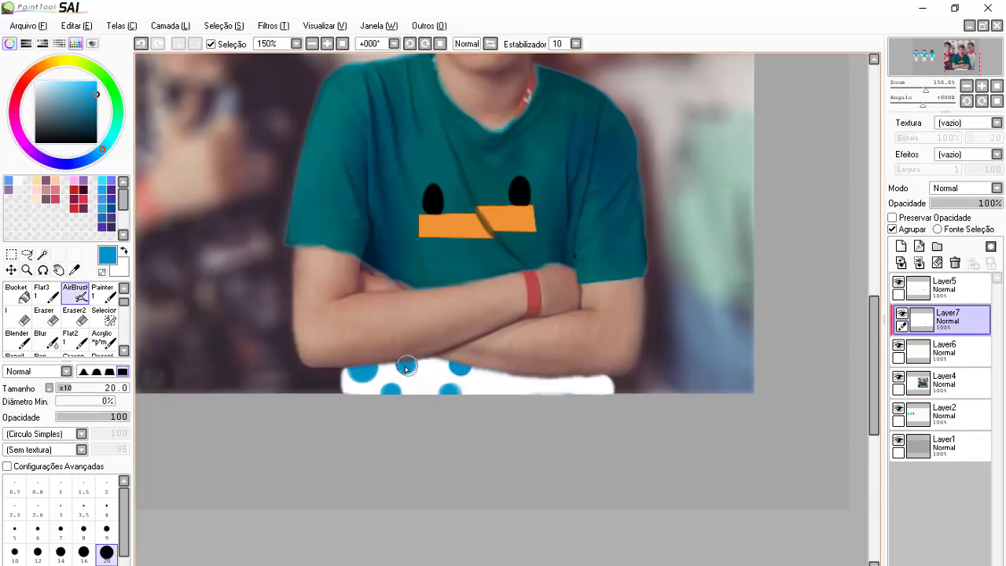
click(511, 388)
key(ctrl+z)
click(509, 383)
click(549, 380)
click(571, 395)
click(598, 377)
Step: Add another clipped layer above the dots and shade the strip's upper edge black with a size 30 AirBrush at opacity 34
scroll(323, 448, down, 1)
click(901, 247)
click(903, 231)
click(36, 143)
click(97, 372)
click(81, 416)
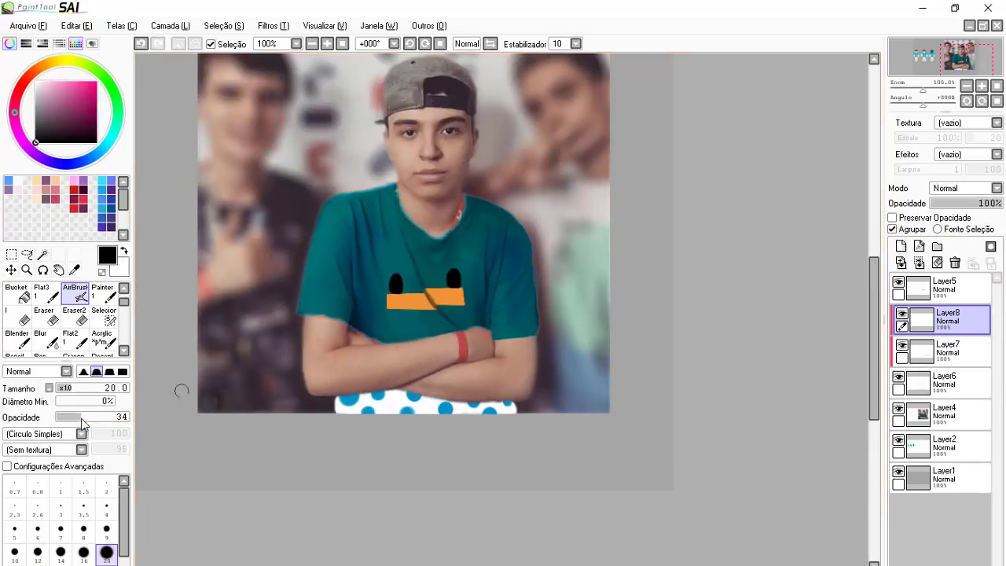
key(bracketright)
key(bracketright)
drag(336, 402, 507, 400)
Step: Try Sombra mode and 75% opacity on the shading layer, and return it to Normal mode at 100% opacity
click(966, 188)
click(955, 257)
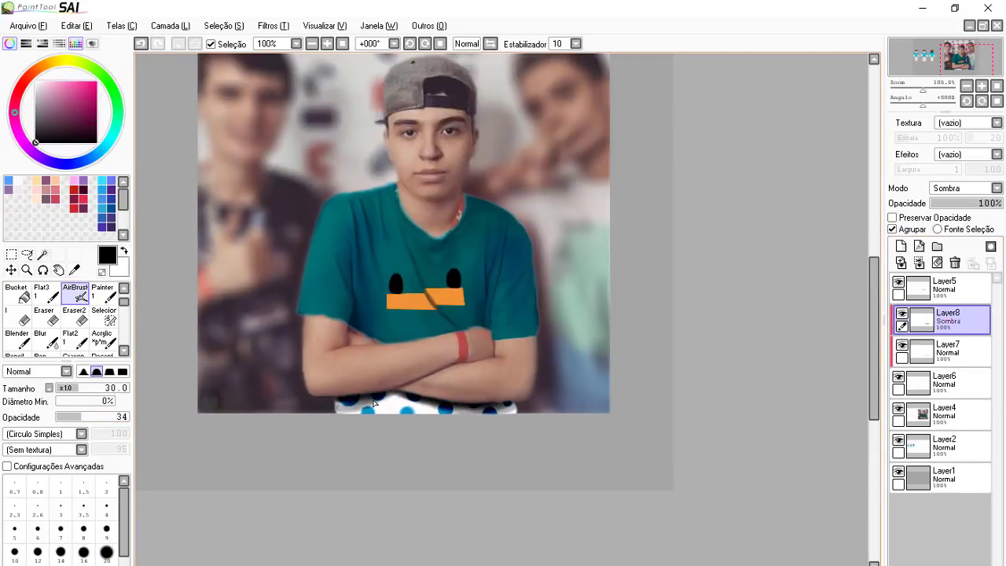
click(44, 338)
click(982, 204)
click(984, 204)
drag(426, 242, 499, 249)
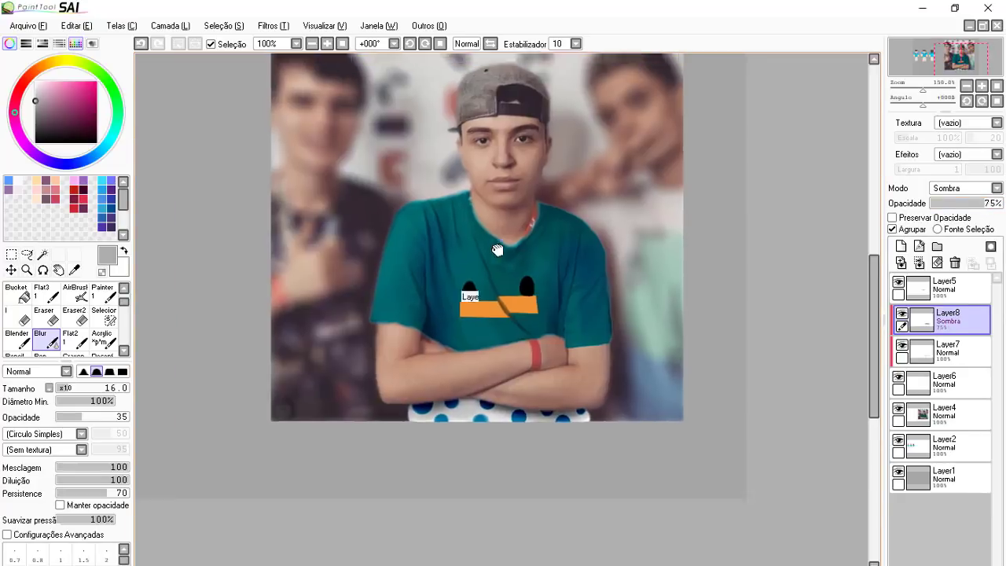
scroll(498, 314, up, 2)
drag(483, 377, 498, 249)
click(967, 188)
click(959, 201)
drag(971, 205, 1005, 215)
Step: Sample the dark blue of the Minecraft skin's eyes for the AirBrush and add a new layer above the strip's shading layer
scroll(463, 358, down, 3)
drag(445, 308, 598, 275)
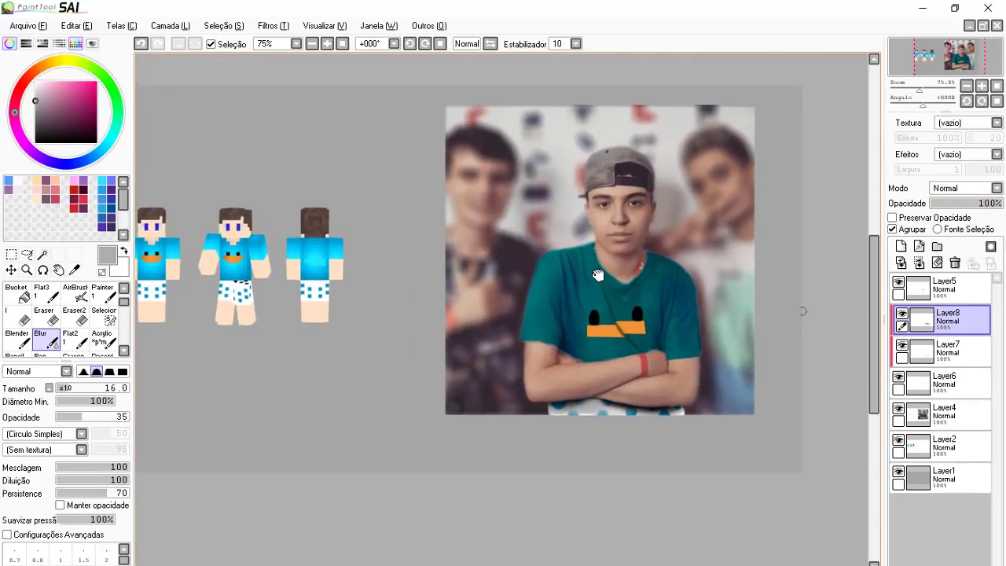
alt+click(223, 228)
click(75, 293)
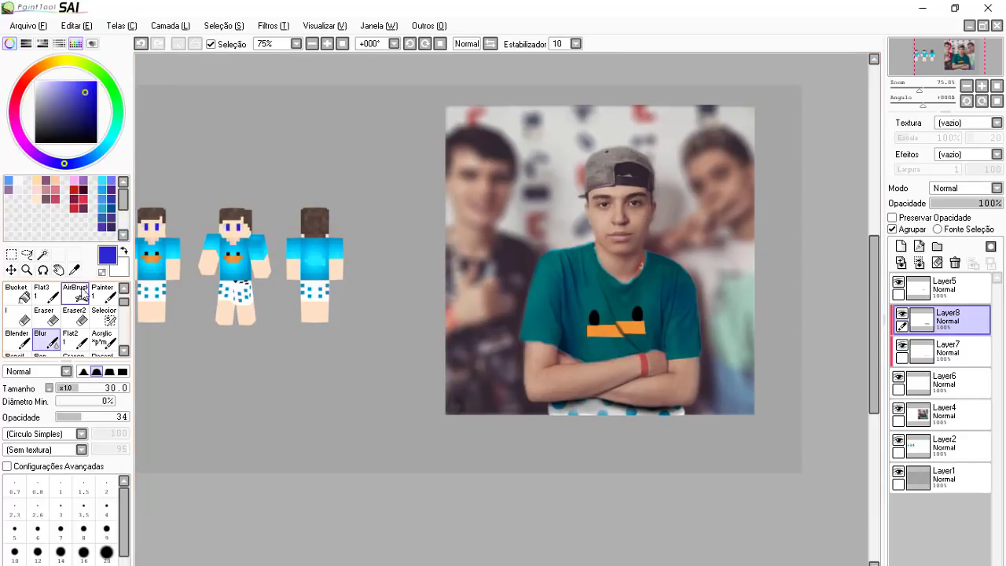
click(900, 247)
scroll(652, 192, up, 5)
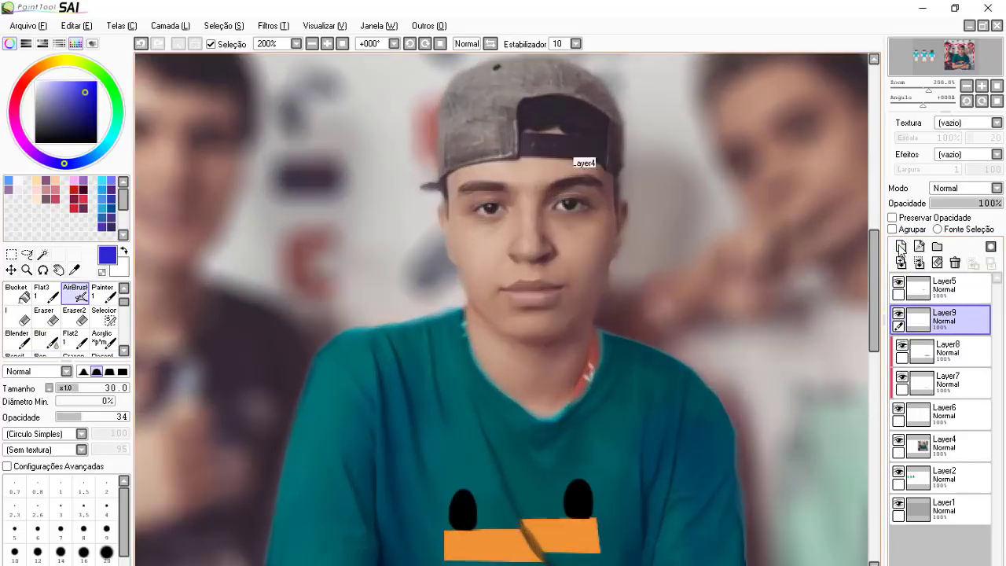
Step: Set the new layer to Multiplicação mode and tint both of the boy's irises blue with a size 2.6 AirBrush
key([)
key([)
key([)
key([)
key([)
key([)
key([)
key([)
key([)
key([)
key([)
key([)
key([)
key([)
key([)
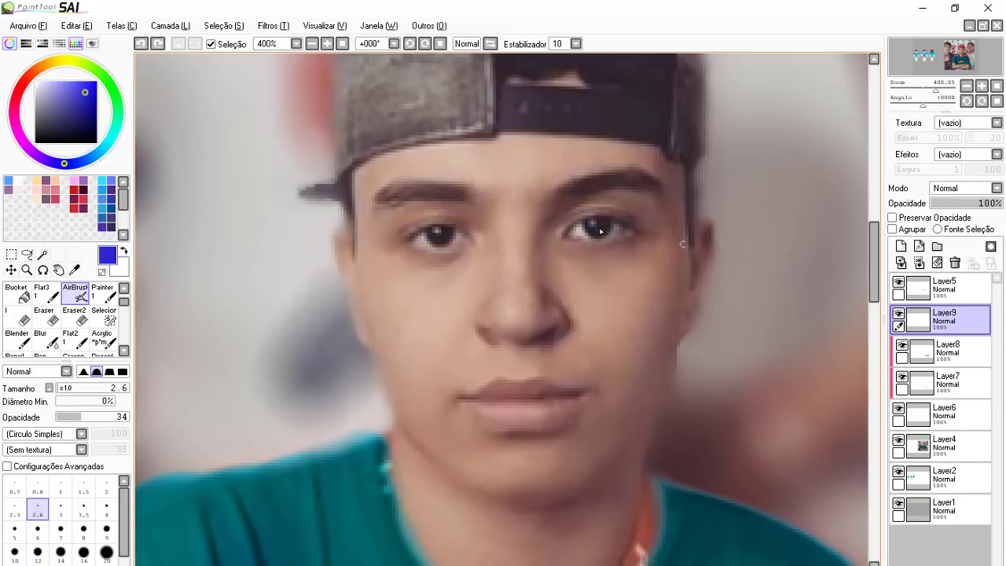
click(967, 188)
click(956, 214)
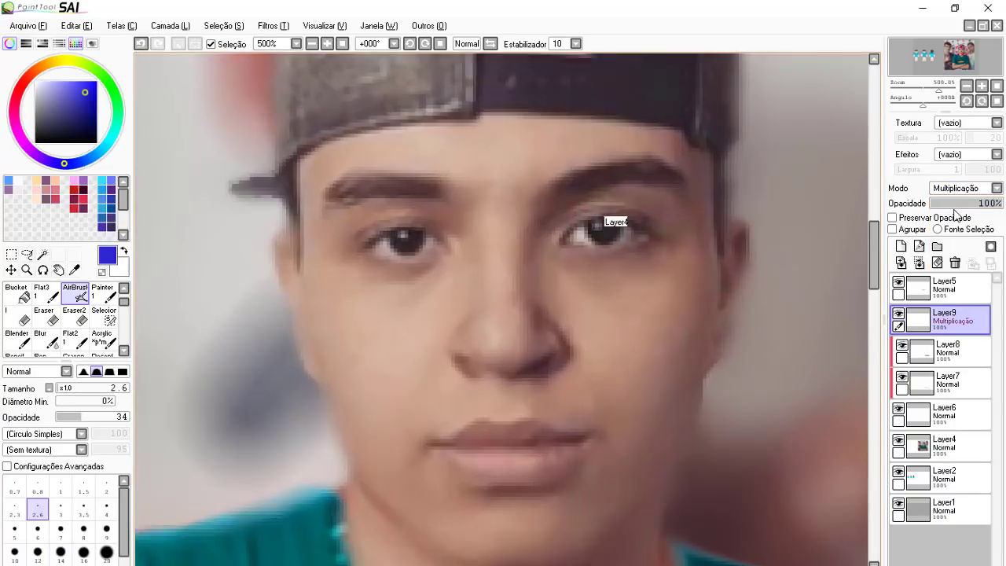
scroll(598, 226, up, 2)
drag(595, 223, 606, 249)
drag(276, 240, 288, 239)
Step: Clean up the blue tint on the boy's right-hand iris in the photo with a reduced Eraser2 brush
click(46, 340)
click(77, 317)
key([)
key([)
key([)
key([)
key([)
key([)
key([)
key([)
key([)
key([)
key([)
key([)
key([)
key([)
key([)
key([)
key([)
key([)
key([)
drag(594, 223, 599, 223)
Step: Choose a fully saturated blue and deepen the left-hand iris in the photo with the size 2.6 AirBrush
scroll(599, 236, down, 7)
scroll(590, 259, up, 7)
click(97, 81)
click(74, 290)
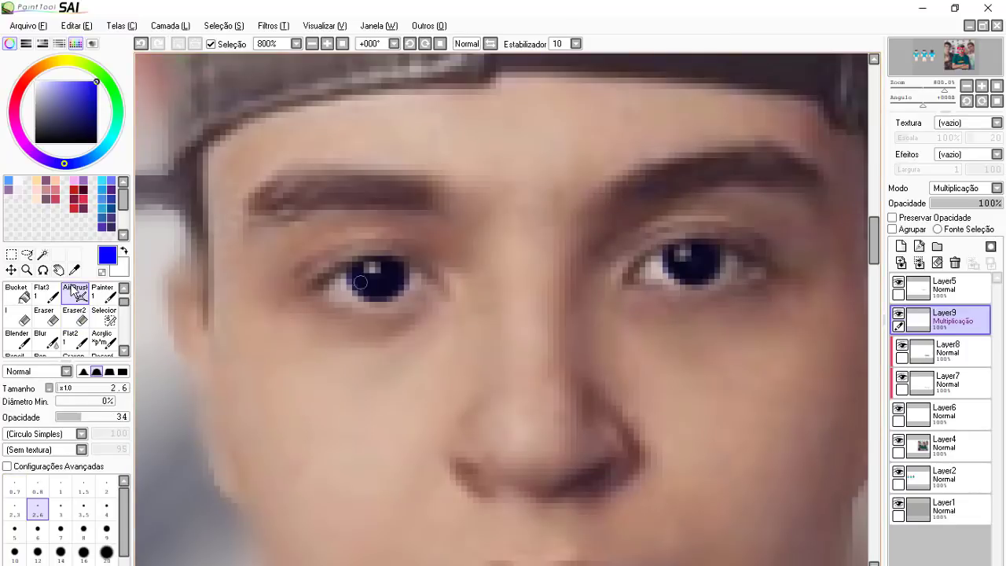
drag(359, 282, 370, 289)
scroll(597, 263, down, 11)
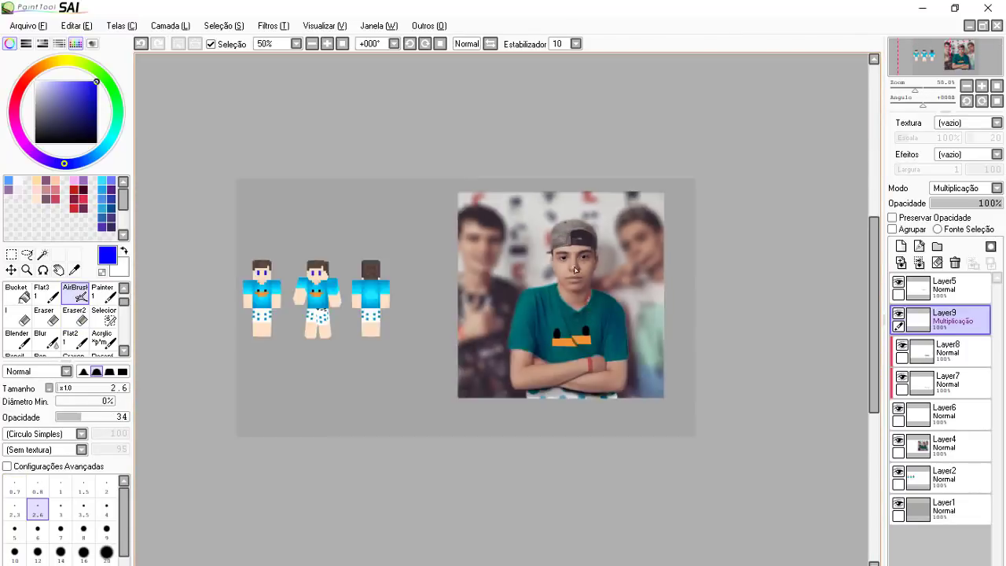
scroll(575, 270, up, 9)
scroll(534, 272, down, 8)
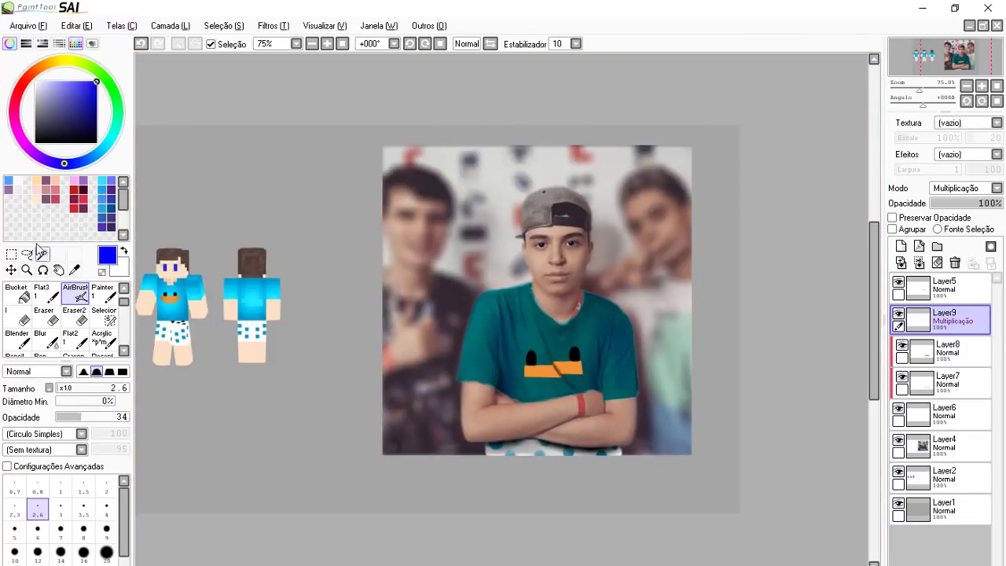
Step: Sample the dark brown hair colour from the skin's back view and return to the AirBrush
click(74, 270)
scroll(239, 260, up, 4)
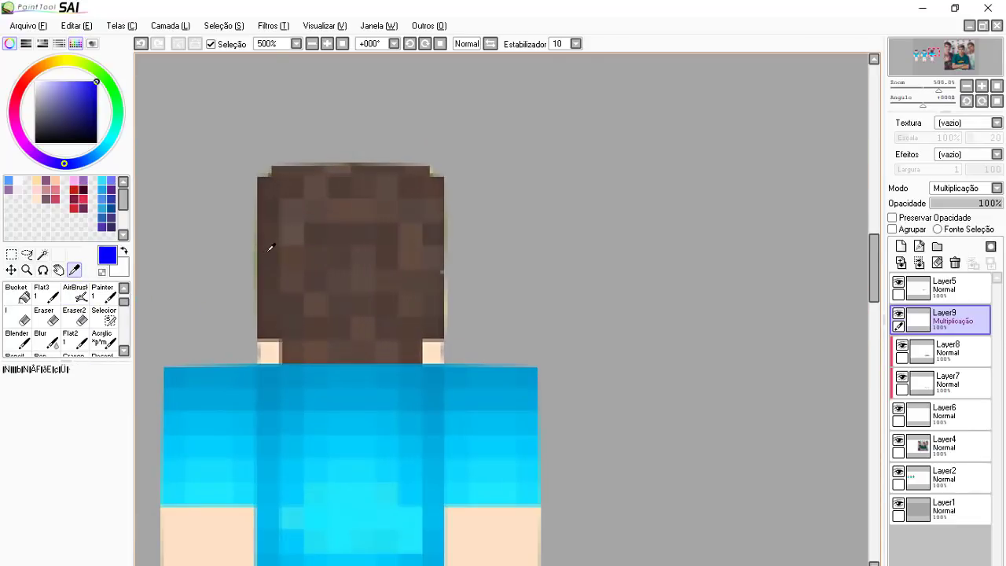
click(270, 246)
scroll(271, 251, down, 3)
key(v)
scroll(486, 163, down, 3)
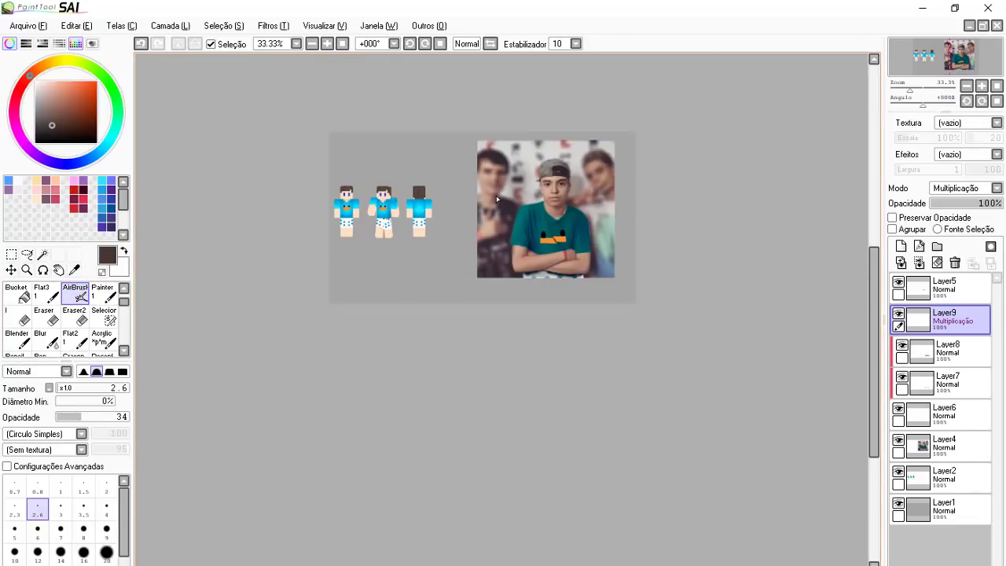
scroll(542, 157, up, 3)
scroll(566, 153, down, 1)
scroll(607, 148, up, 4)
scroll(607, 148, down, 4)
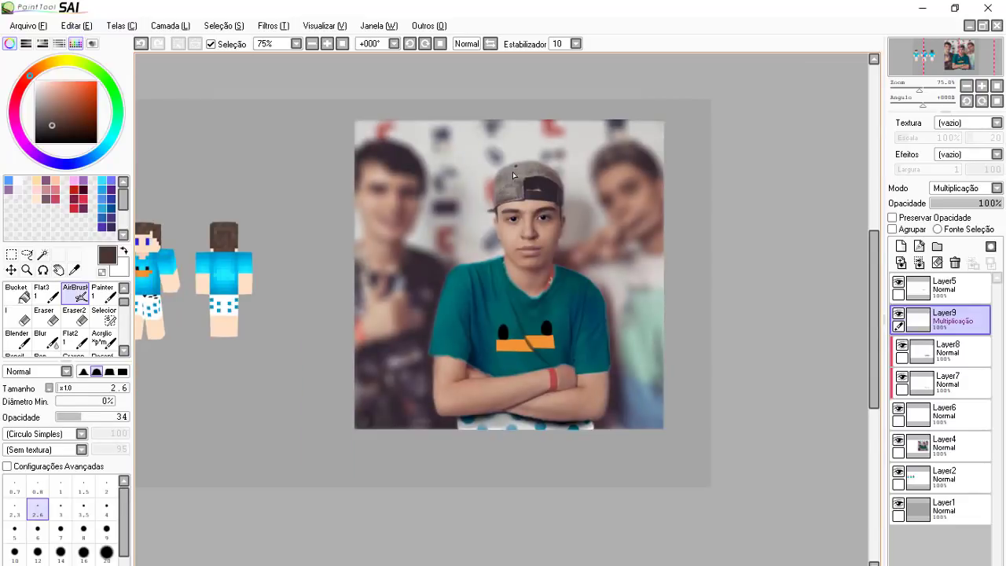
Step: Add a new layer above the duck face's Layer5, sample the front-facing skin's hair brown and set the AirBrush opacity to 100
click(905, 280)
click(899, 283)
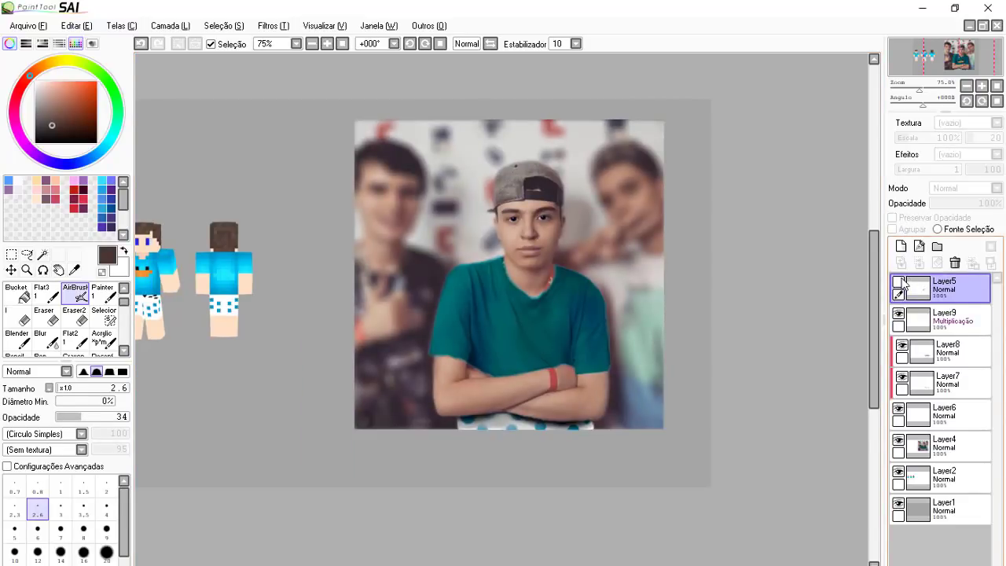
click(899, 282)
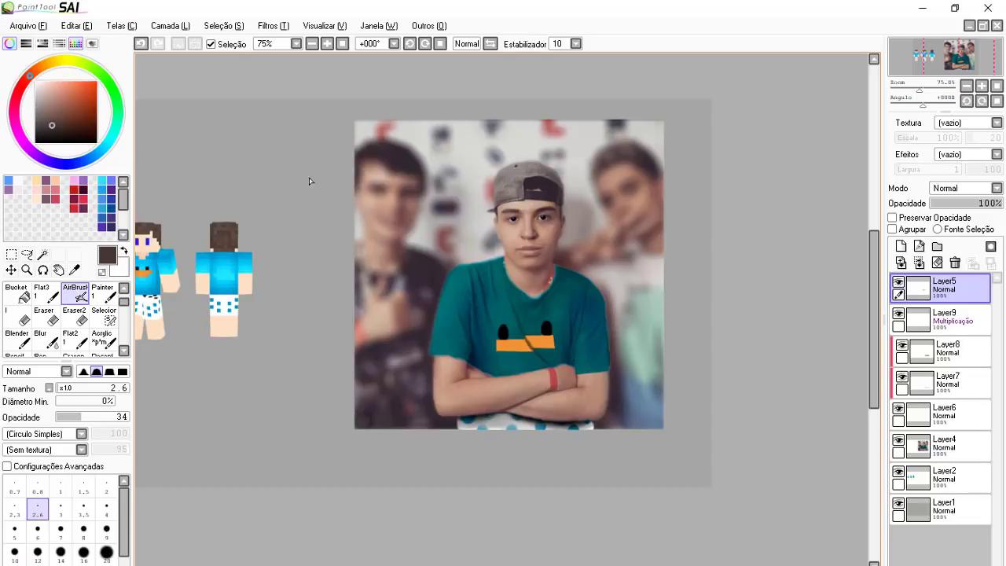
click(901, 249)
drag(252, 286, 267, 294)
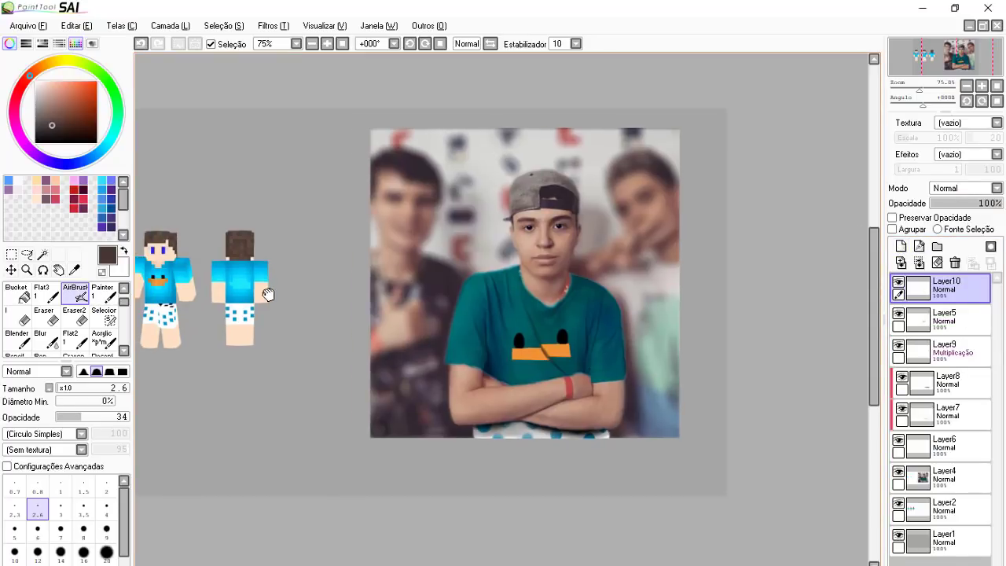
click(35, 142)
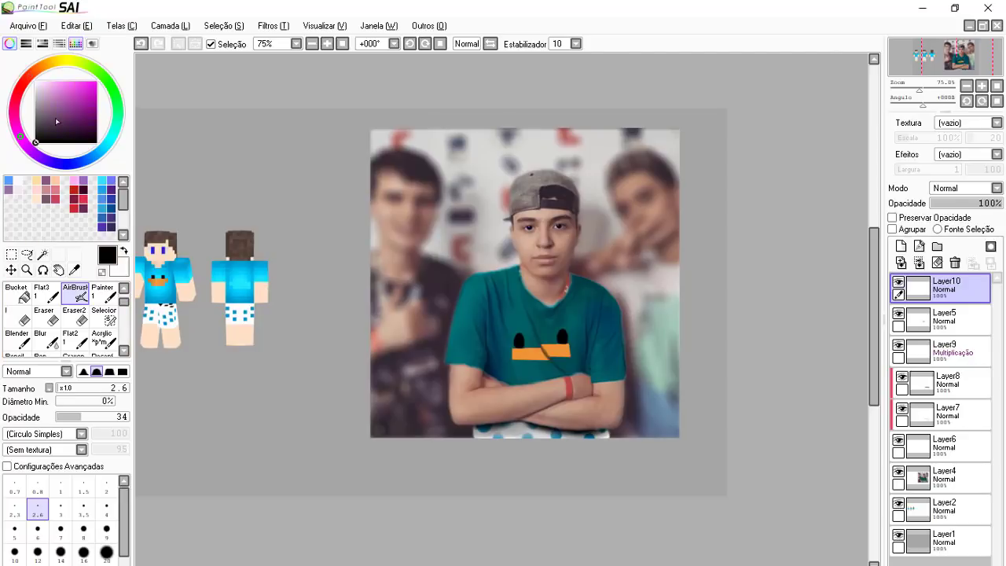
right_click(162, 236)
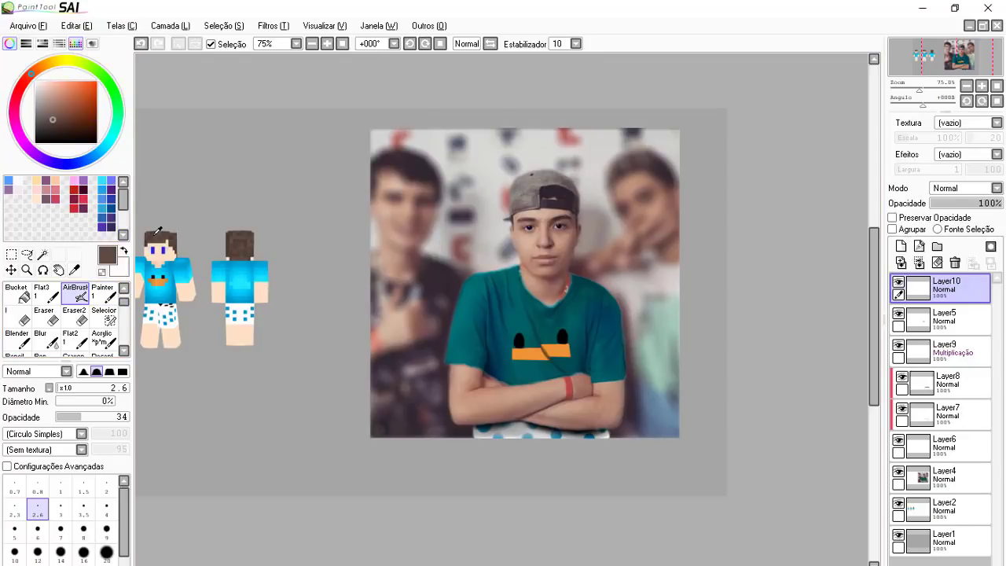
drag(110, 417, 172, 421)
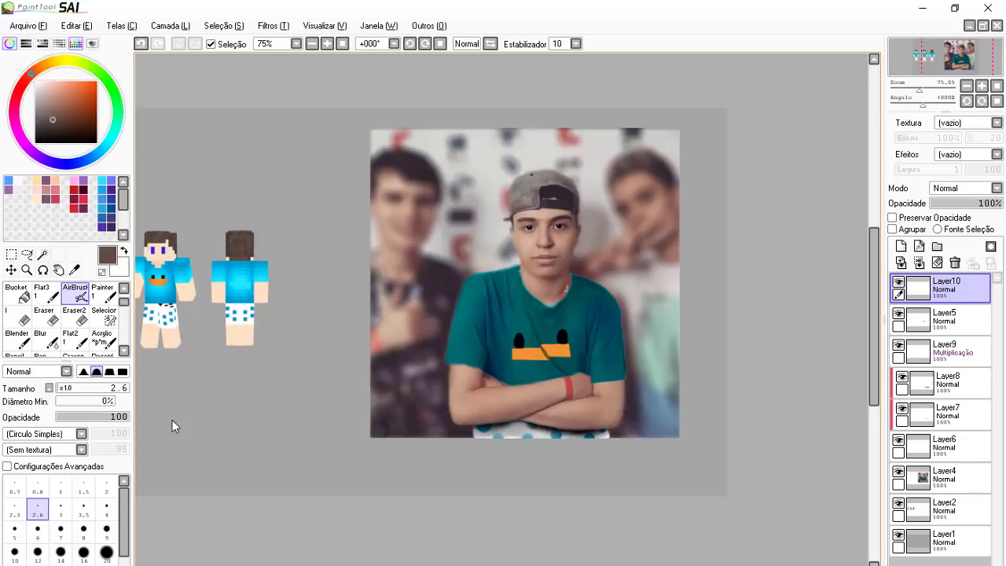
Step: Darken the brown, outline a spiky hairstyle with sideburns over the cap using the size 2.6 AirBrush, and fill it in
scroll(571, 199, up, 3)
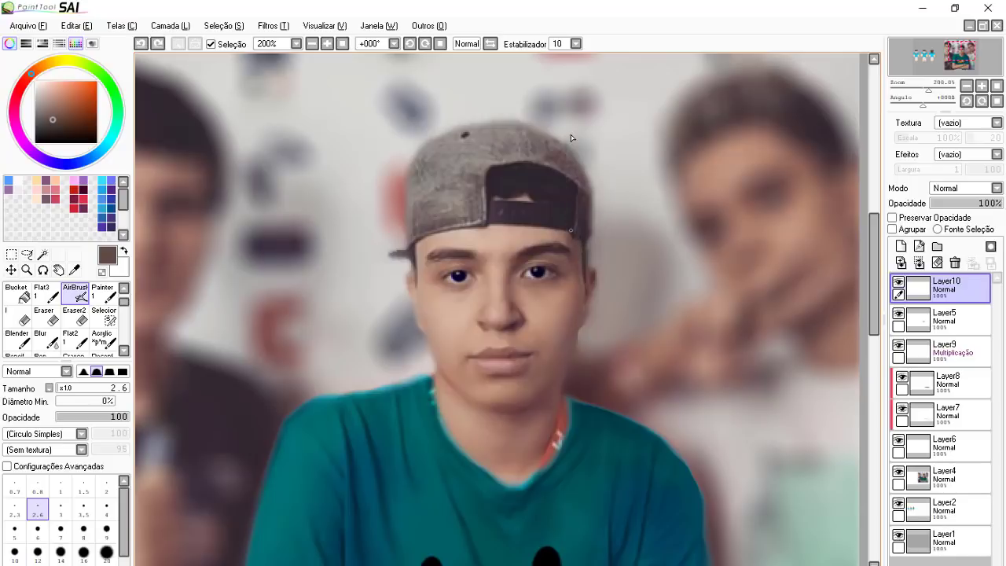
click(58, 127)
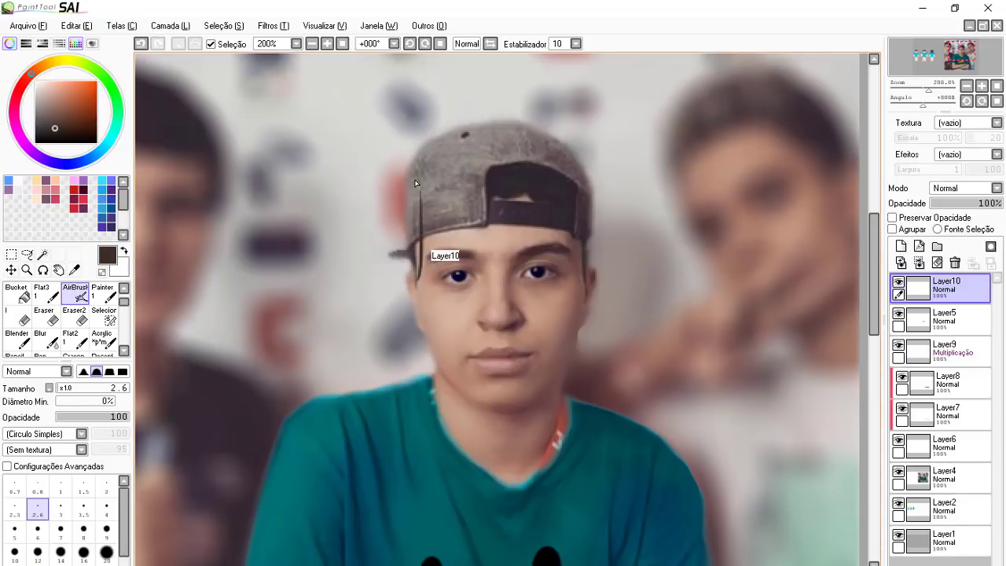
mouse_move(417, 282)
mouse_down()
mouse_move(413, 172)
mouse_move(420, 239)
mouse_up()
drag(419, 238, 488, 230)
drag(479, 228, 572, 235)
drag(590, 236, 580, 111)
drag(579, 111, 566, 127)
drag(407, 168, 414, 117)
drag(428, 129, 476, 77)
drag(480, 97, 535, 54)
drag(536, 83, 569, 74)
mouse_move(570, 89)
mouse_down()
mouse_move(596, 110)
mouse_move(622, 178)
mouse_up()
click(511, 149)
Step: Refine the right-hand outline of the hair and extend the sideburn down in front of the ear
scroll(511, 173, up, 3)
drag(665, 228, 697, 289)
drag(539, 338, 550, 505)
Step: Transform the hair shape by moving its upper-right corner slightly inward, and apply the transformation
scroll(503, 314, down, 2)
key(ctrl+t)
drag(606, 111, 588, 119)
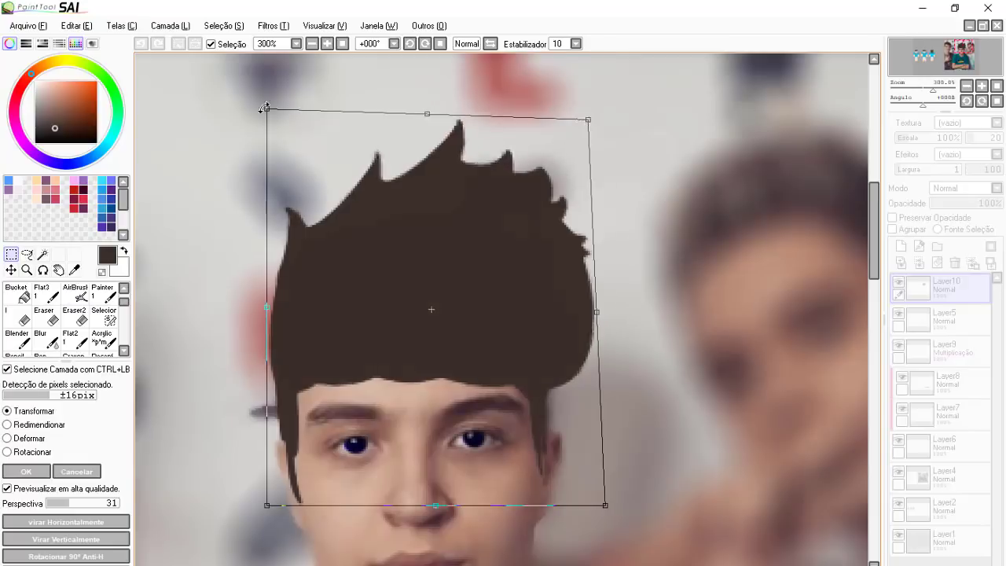
key(Return)
Step: Shade broad near-black strands on a new layer clipped to the hair with a size 16 AirBrush at opacity 40, undoing the last stroke
scroll(472, 315, down, 1)
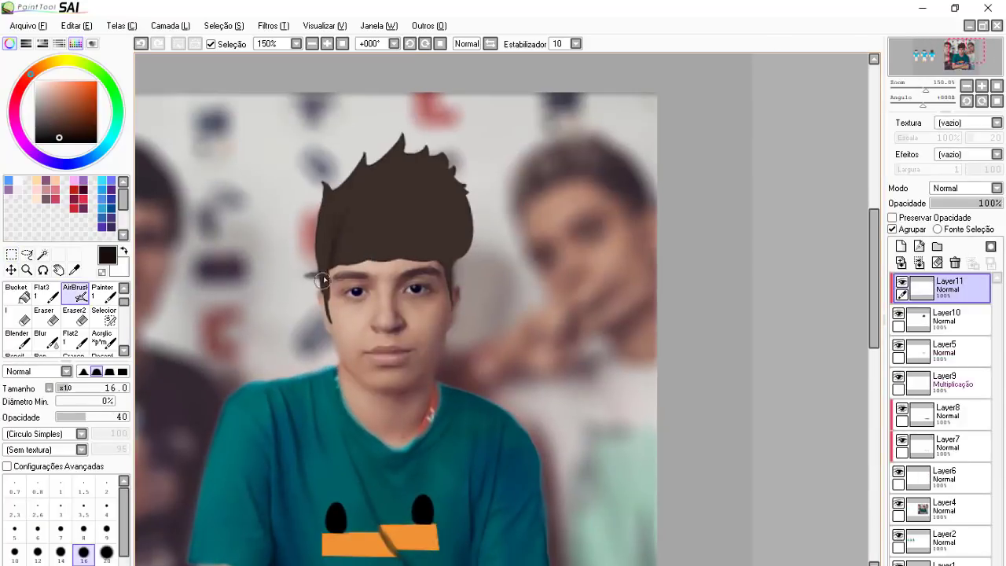
mouse_move(428, 169)
mouse_down()
mouse_move(427, 139)
mouse_move(340, 238)
mouse_up()
drag(331, 205, 324, 251)
mouse_move(418, 166)
mouse_down()
mouse_move(356, 253)
mouse_move(334, 244)
mouse_move(395, 154)
mouse_move(360, 239)
mouse_up()
key(ctrl+z)
Step: Add thin dark strands across the hair and right-hand sideburn at size 2.6, and soften the strands with the Blur brush
click(37, 509)
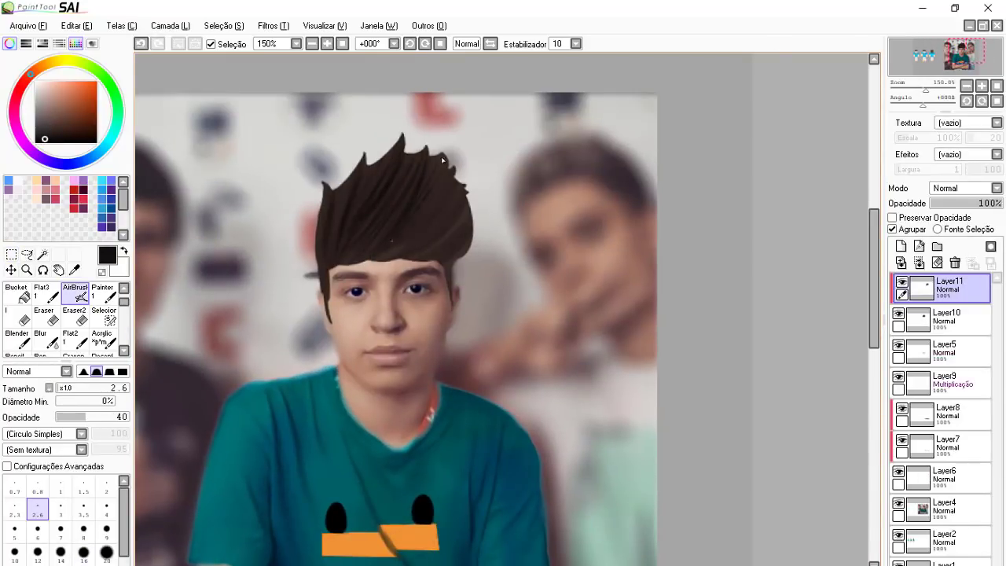
drag(441, 261, 451, 301)
click(45, 338)
drag(358, 223, 337, 250)
Step: Paint lighter brown highlights along the hair strands with a size 12 AirBrush at opacity 22
click(55, 116)
click(75, 293)
click(37, 554)
click(73, 417)
drag(355, 191, 328, 250)
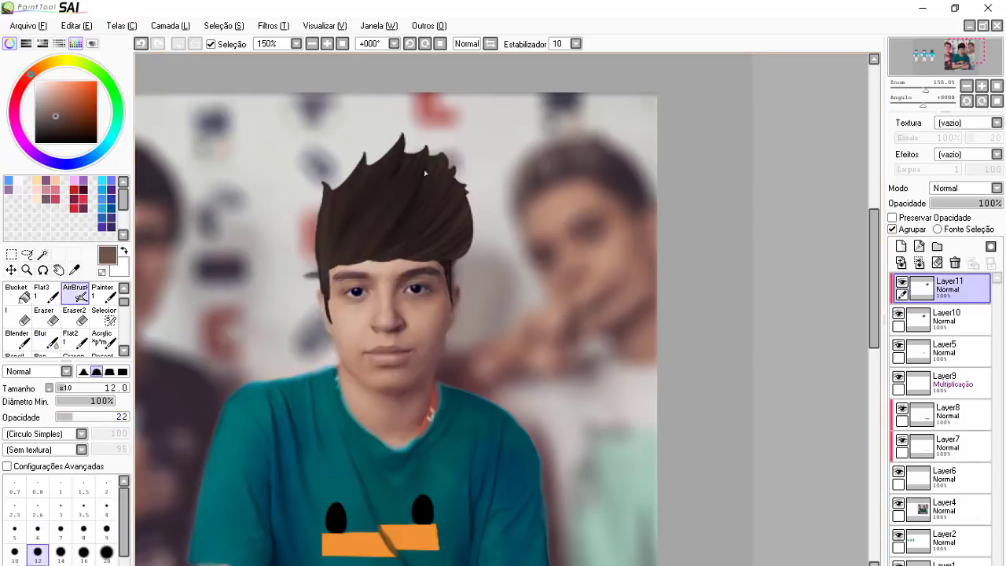
drag(392, 158, 347, 240)
drag(416, 180, 352, 259)
Step: Paint strands on the hair's lower-right side with a size 7 brush and soften the hair with a size 9 Blur brush
click(60, 532)
drag(453, 230, 423, 259)
click(46, 338)
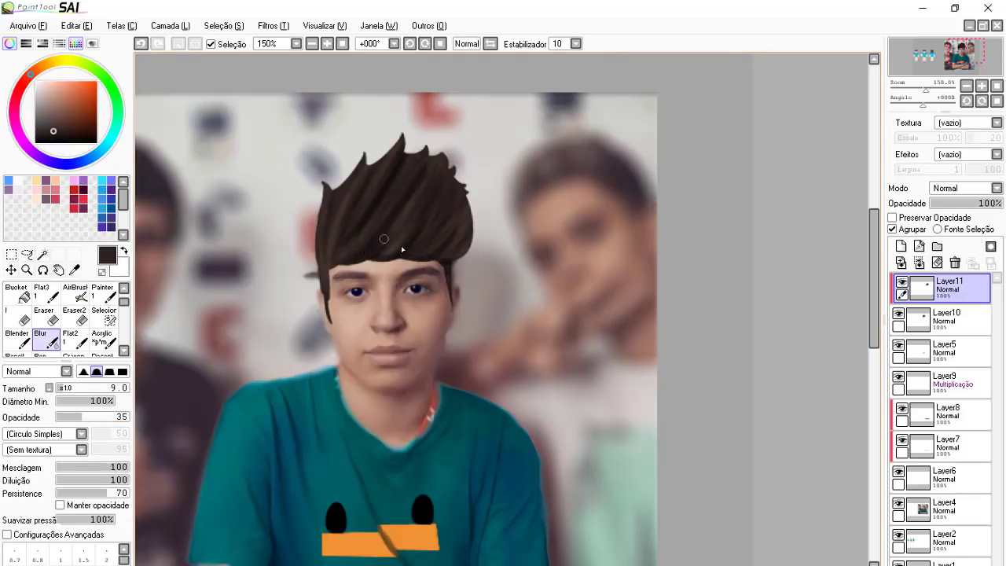
Step: Add an unclipped layer on top and draw loose dark strands along the hair's left outline with the AirBrush at opacity 79
click(901, 246)
click(74, 294)
scroll(326, 191, up, 3)
click(115, 417)
drag(311, 256, 300, 196)
mouse_move(338, 184)
mouse_down()
mouse_move(318, 160)
mouse_move(393, 130)
mouse_move(419, 85)
mouse_up()
Step: Draw fine loose strands along the hair's upper and right-hand outline with a size 3.5 AirBrush at opacity 79
right_click(418, 118)
click(83, 510)
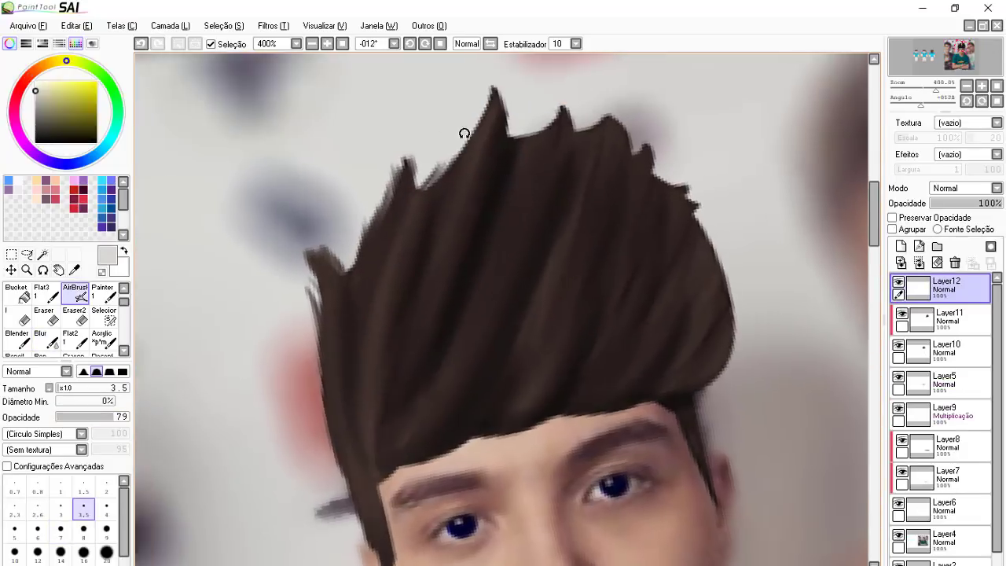
drag(544, 142, 560, 121)
drag(613, 260, 503, 181)
scroll(498, 220, down, 2)
Step: Add a clipped Luminosidade layer above Layer11, paint a wavy white highlight across the hair at size 14, and soften it with a size 16 Blur brush
click(949, 319)
click(901, 246)
click(892, 228)
drag(377, 185, 554, 209)
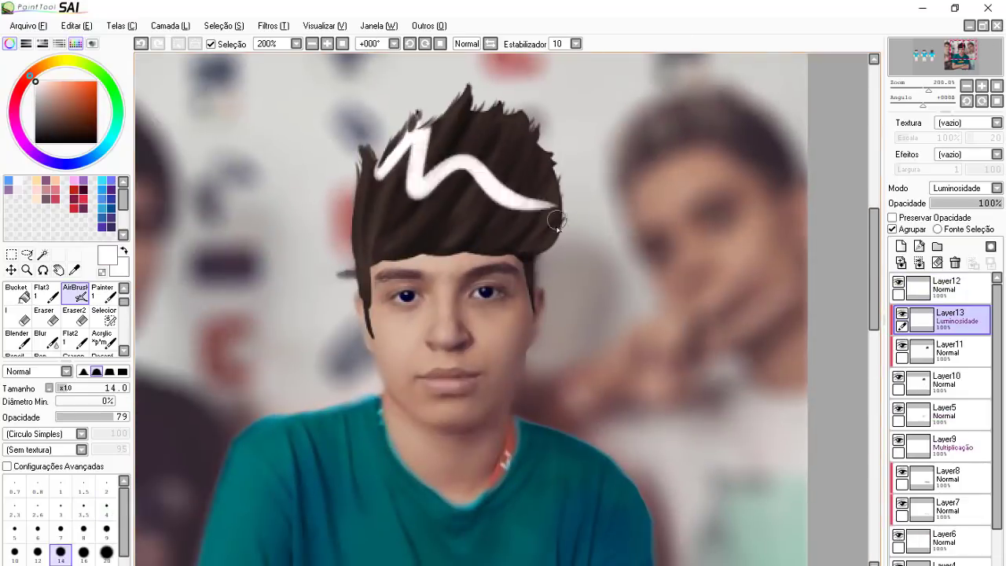
click(961, 202)
click(45, 339)
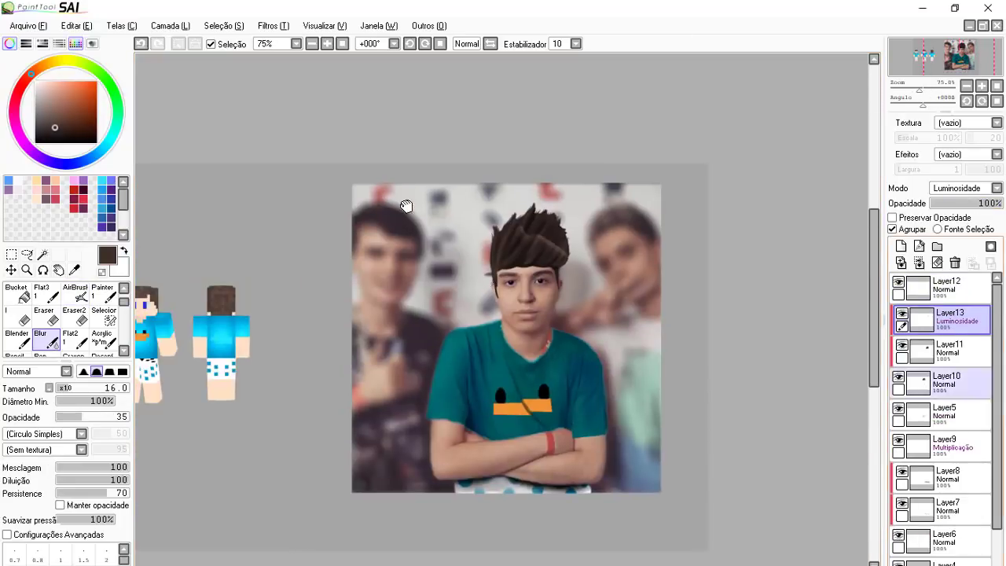
Step: Shade the face beside the sideburns in black on a clipped Sombra layer with the AirBrush at opacity 23, and set the layer opacity to 43%
click(75, 292)
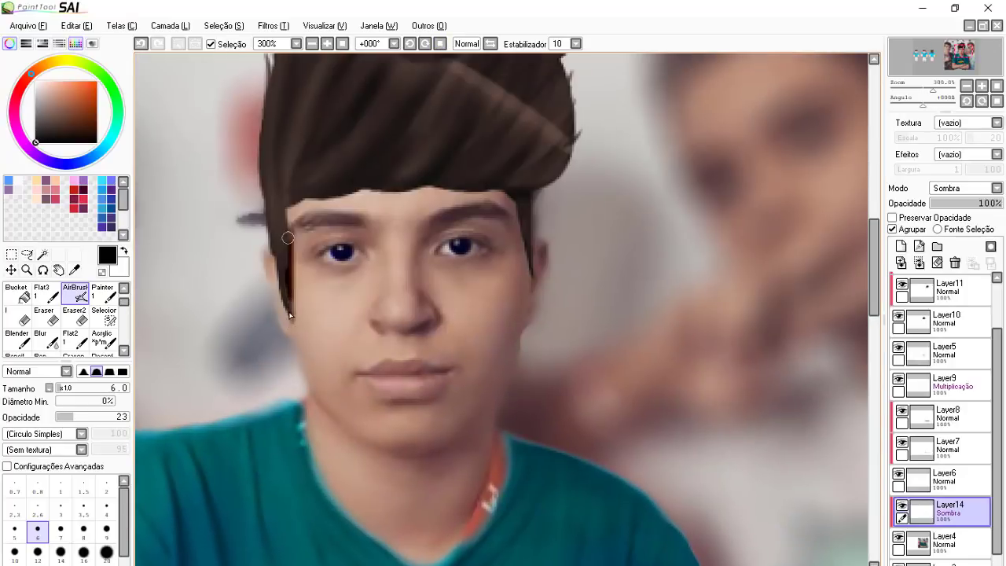
mouse_move(287, 237)
mouse_down()
mouse_move(461, 177)
mouse_move(532, 209)
mouse_up()
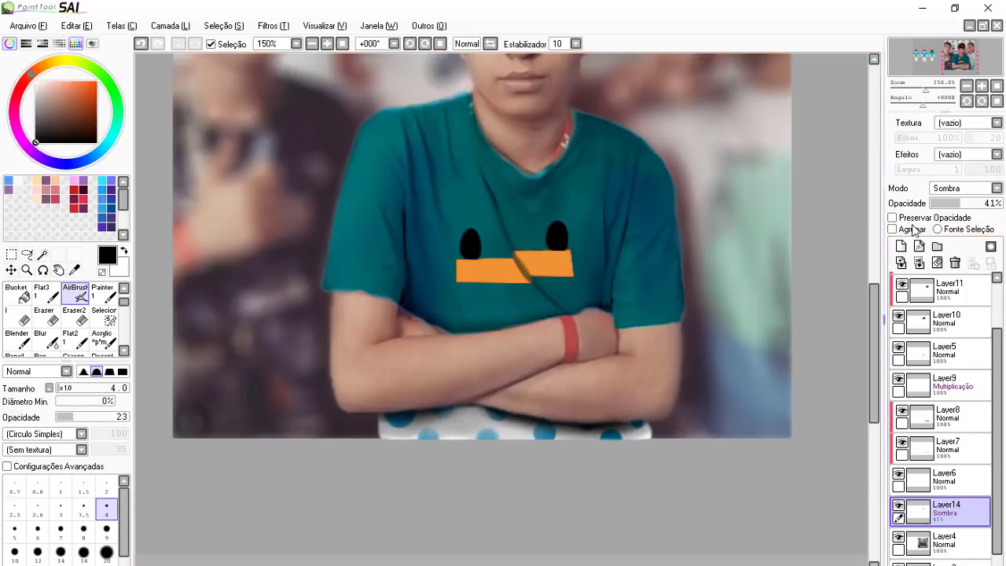
drag(946, 509, 958, 284)
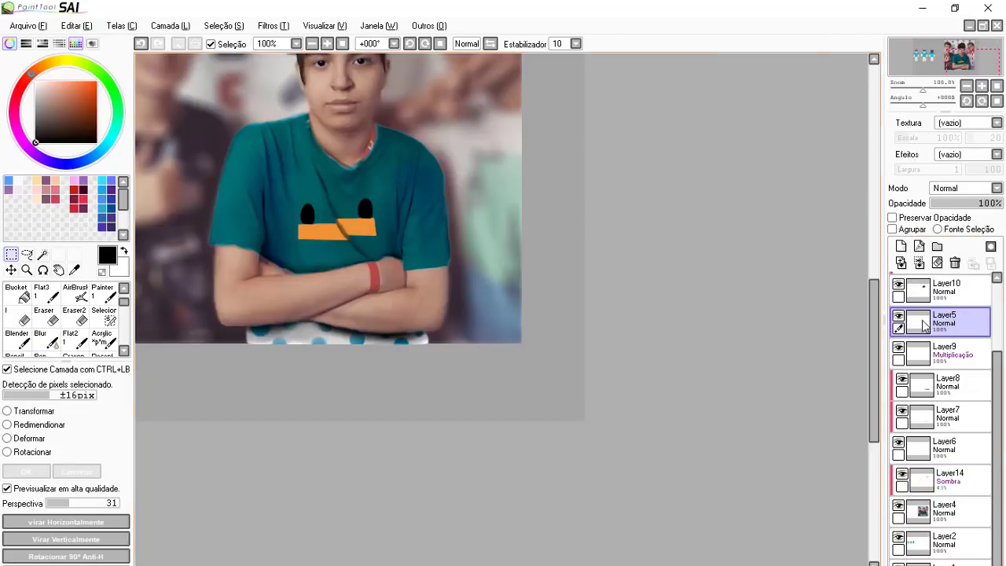
Step: Add a narrower orange lower beak on a new layer below Layer5 and shade the beak darker orange with a size 4 AirBrush at opacity 23
key(ctrl+t)
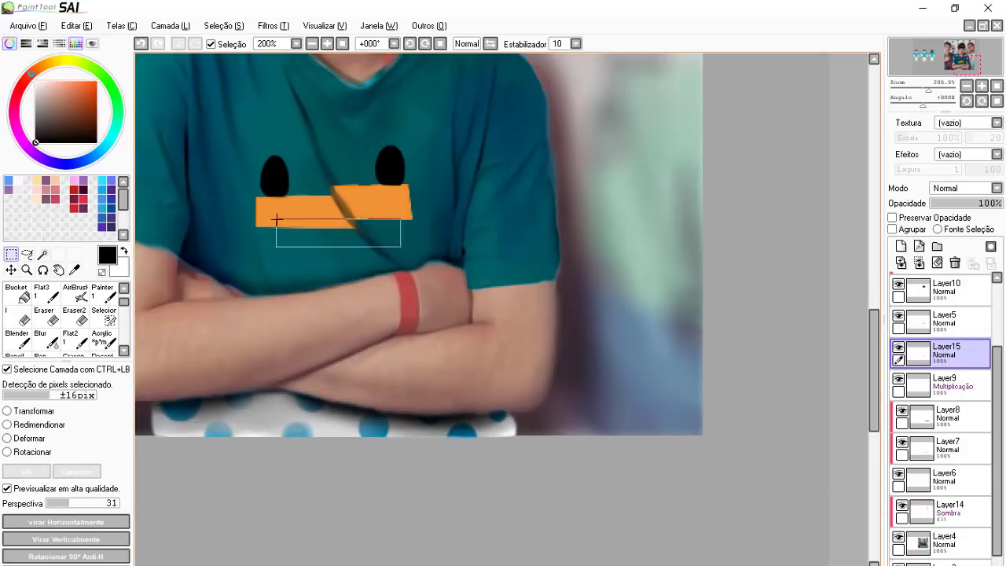
click(292, 237)
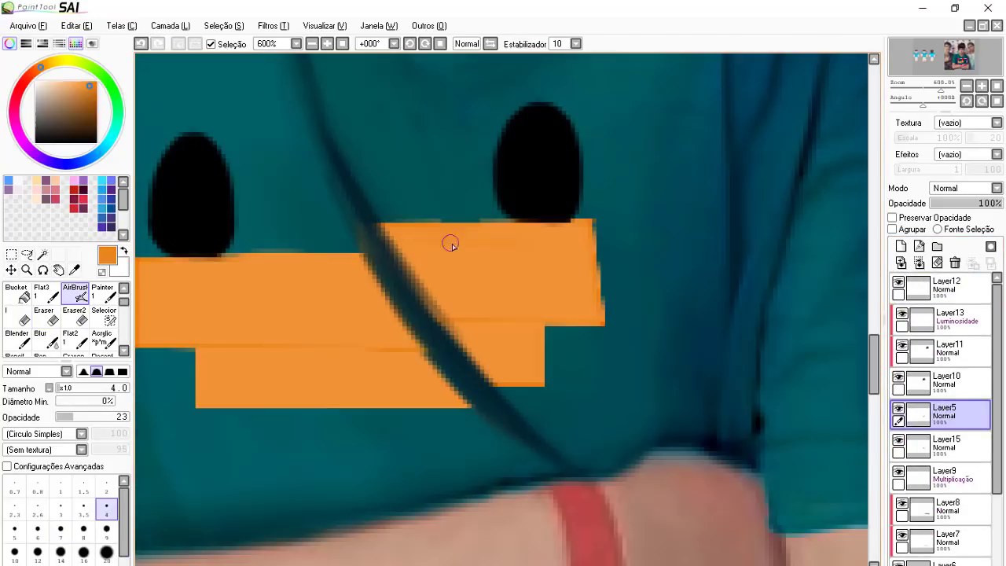
drag(236, 353, 542, 322)
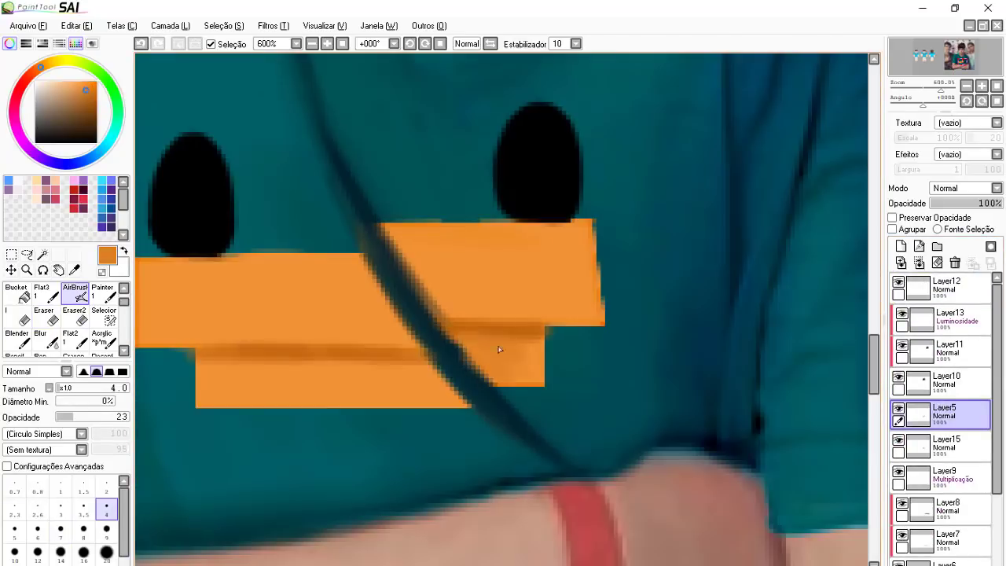
drag(200, 366, 442, 330)
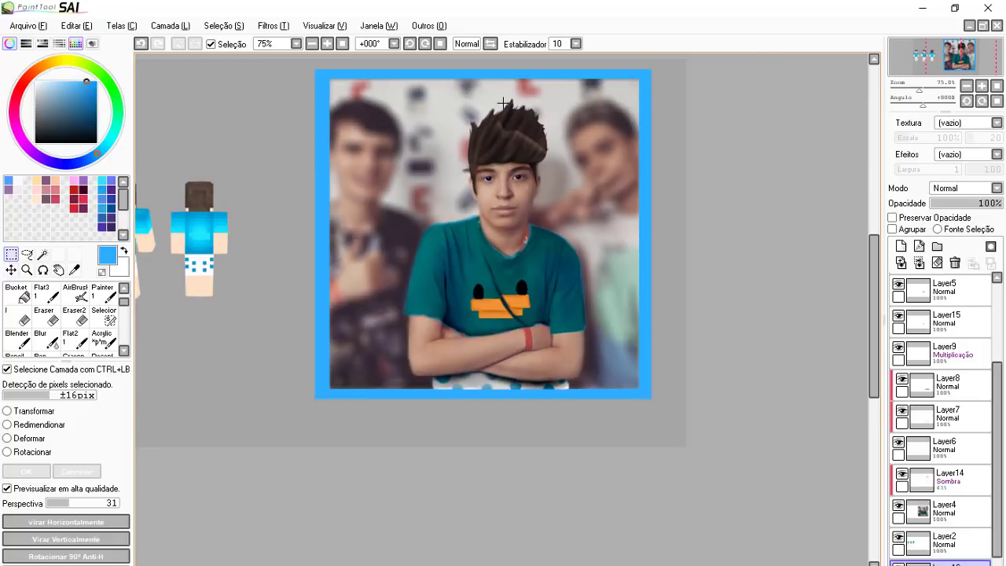
Step: Examine the blue-framed edited portrait up close and compare it with the Minecraft skin views beside it
scroll(502, 103, up, 2)
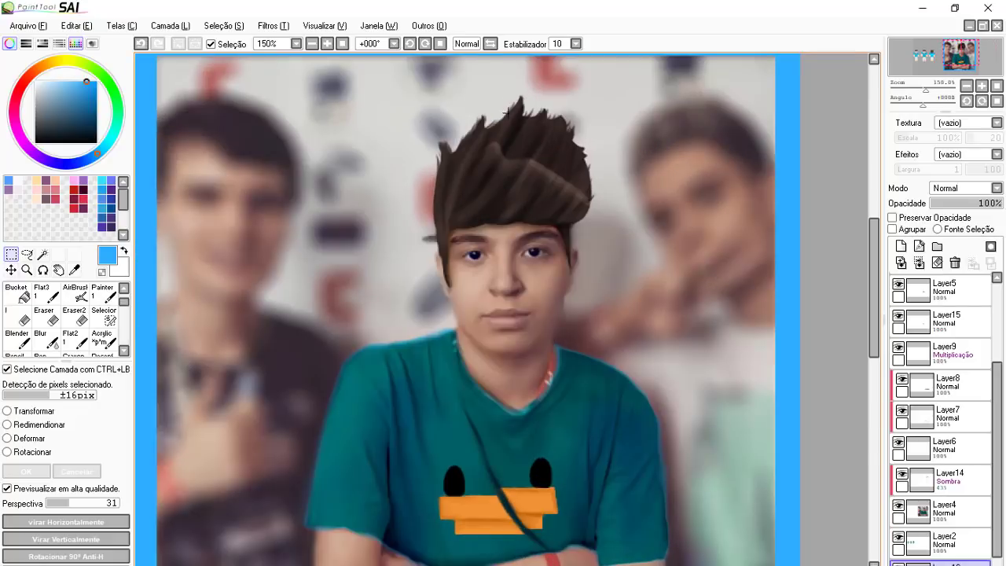
scroll(504, 118, down, 3)
scroll(510, 215, up, 5)
scroll(491, 259, down, 5)
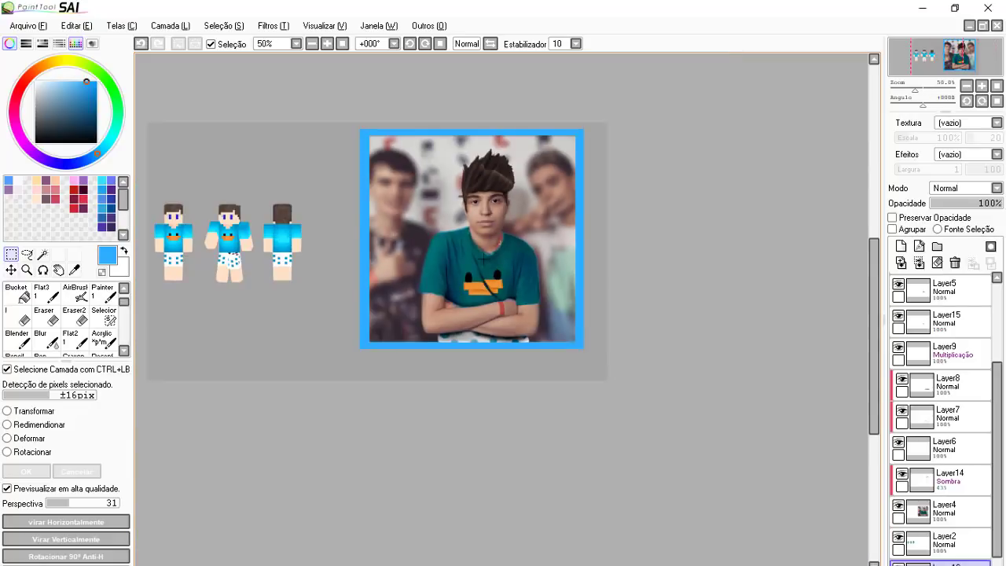
scroll(483, 251, up, 2)
scroll(477, 257, down, 3)
scroll(472, 238, up, 2)
scroll(472, 238, up, 1)
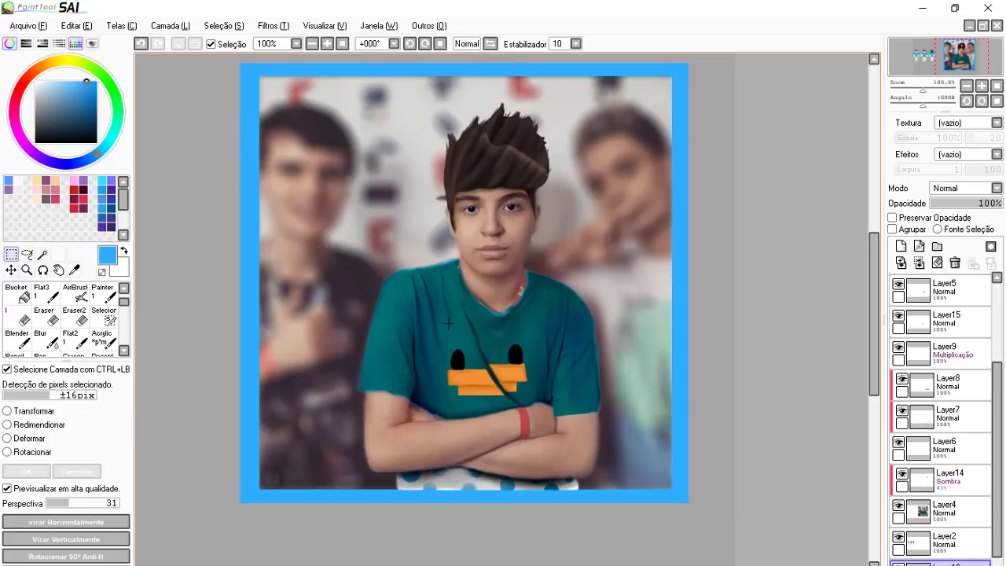
scroll(452, 341, down, 2)
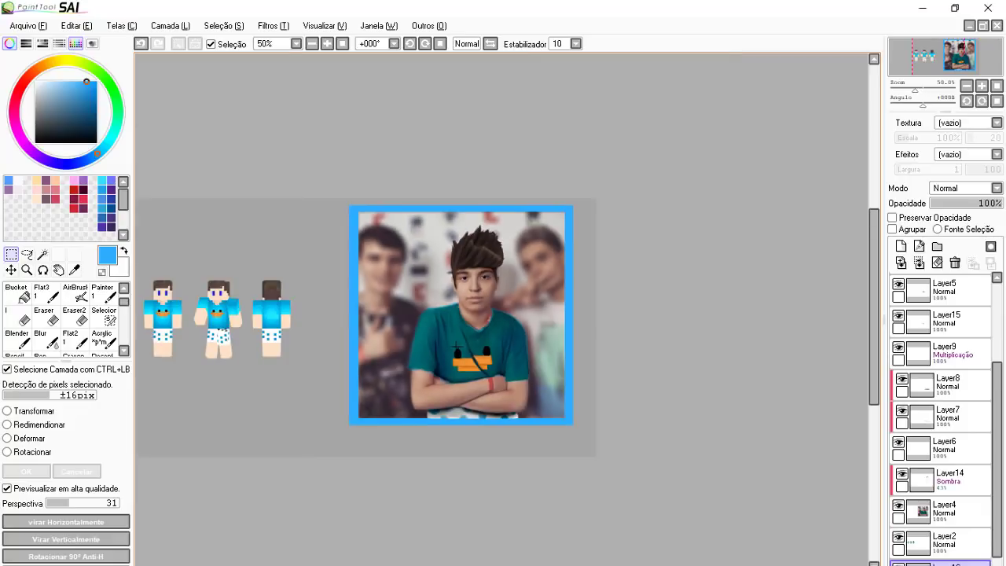
scroll(414, 170, up, 1)
scroll(515, 293, down, 1)
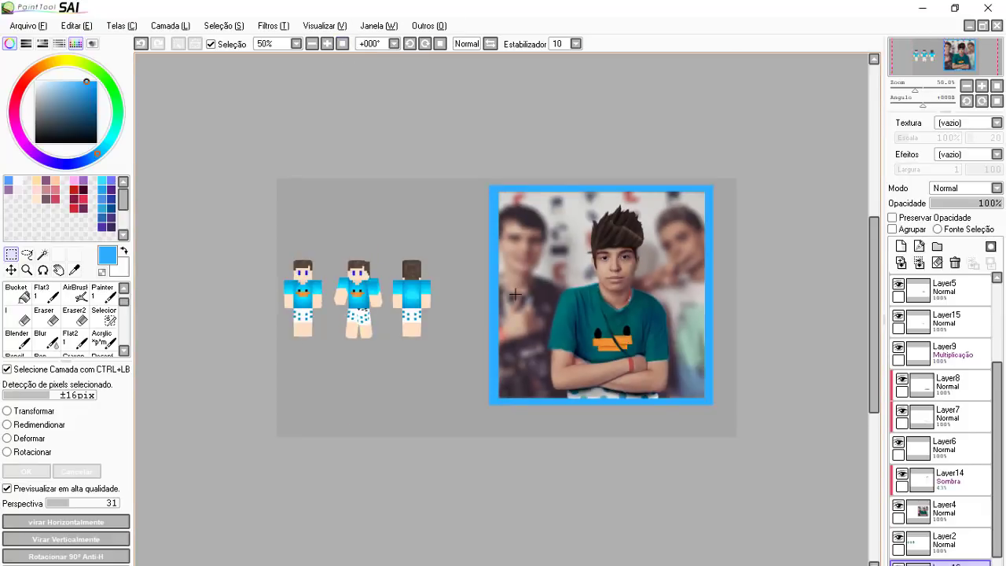
scroll(516, 293, up, 2)
scroll(314, 308, down, 2)
scroll(433, 346, up, 2)
scroll(361, 345, down, 3)
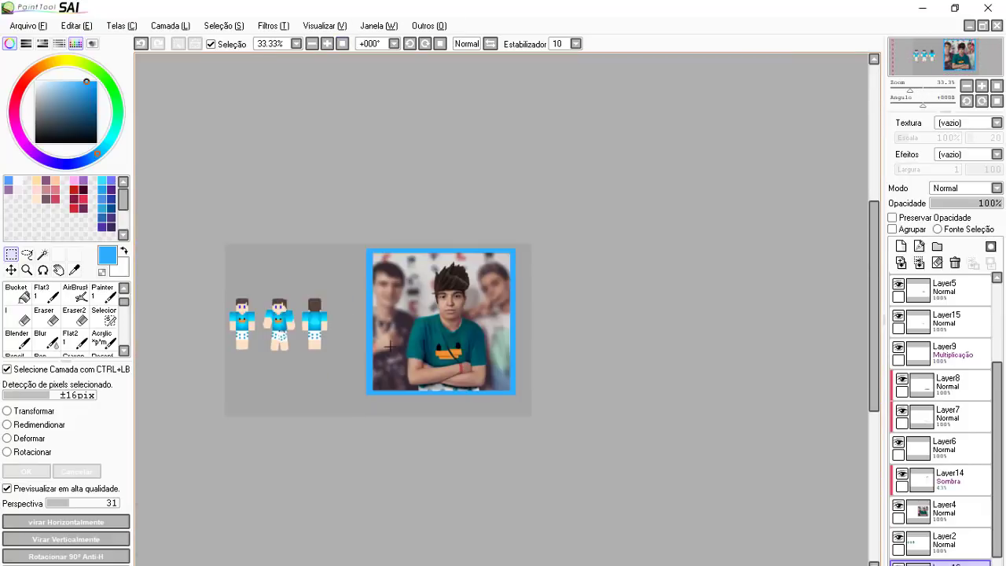
scroll(423, 338, up, 2)
scroll(582, 347, up, 1)
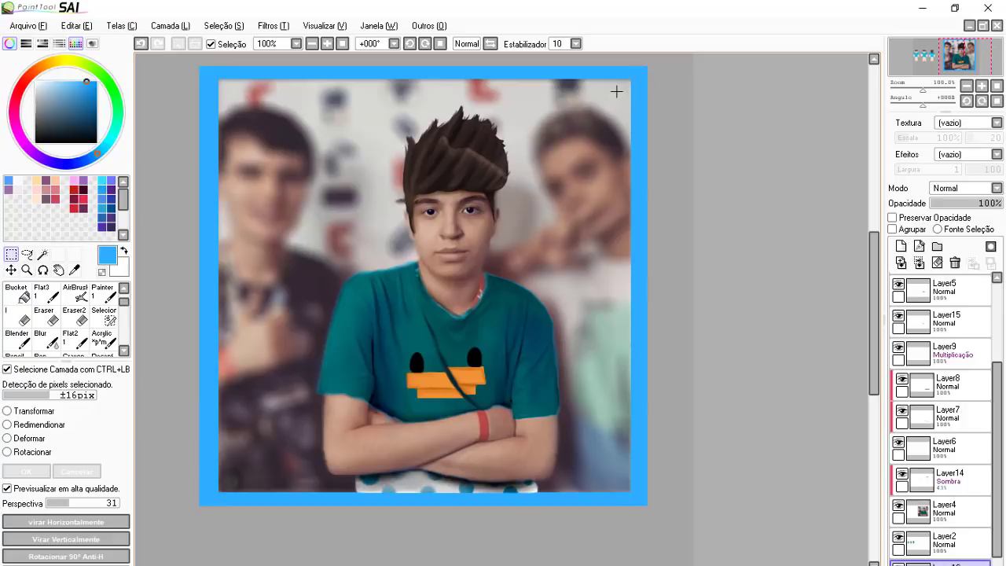
scroll(531, 185, down, 3)
scroll(554, 252, up, 1)
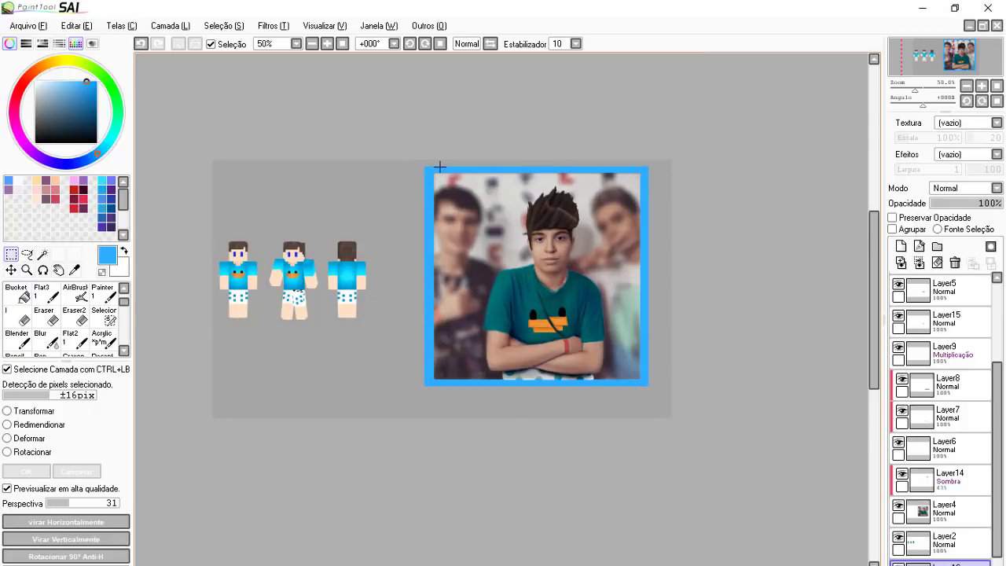
scroll(433, 168, up, 1)
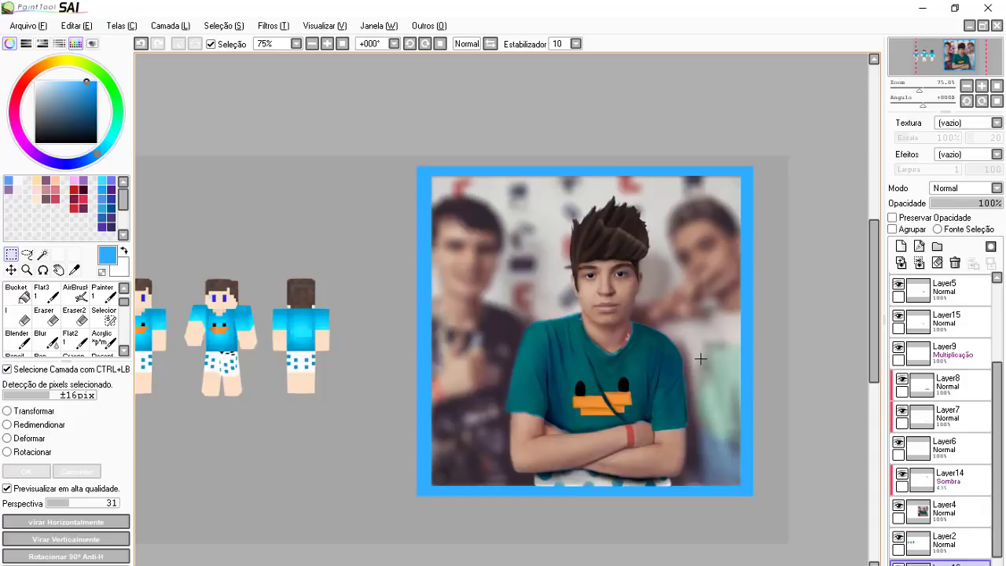
scroll(700, 355, up, 1)
scroll(366, 246, down, 2)
scroll(519, 275, up, 1)
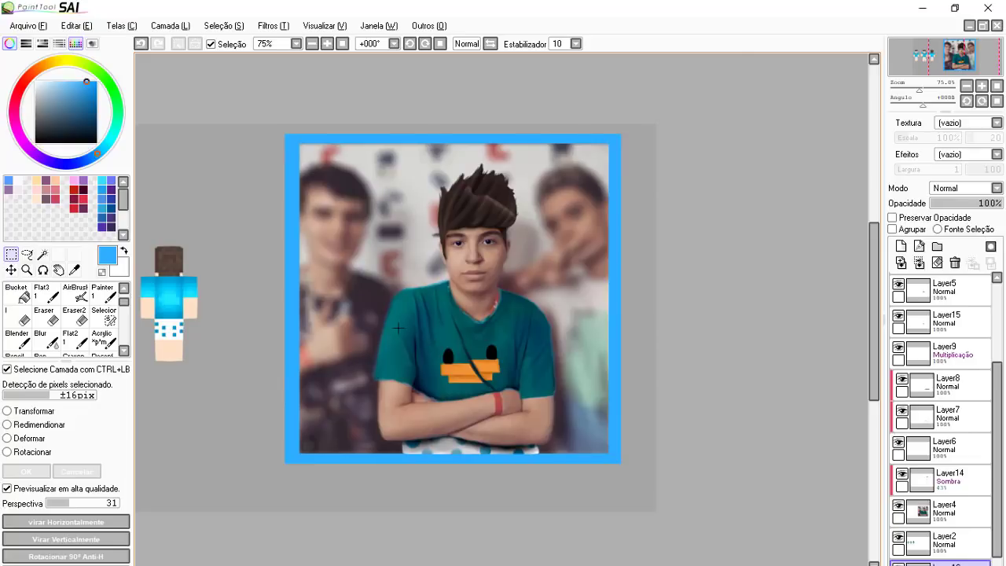
scroll(398, 328, up, 1)
scroll(484, 291, down, 3)
scroll(394, 300, up, 1)
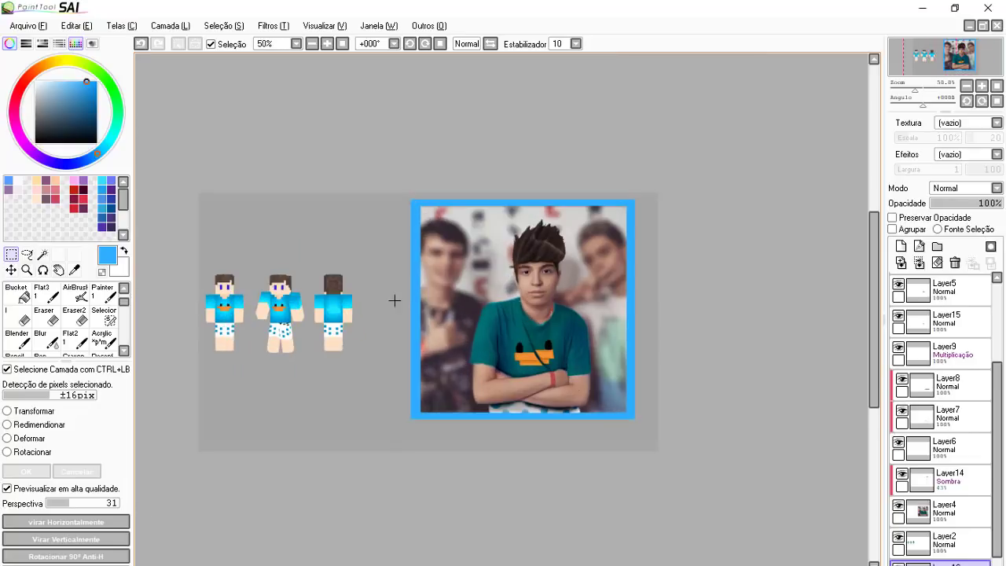
scroll(406, 296, down, 2)
scroll(417, 291, up, 1)
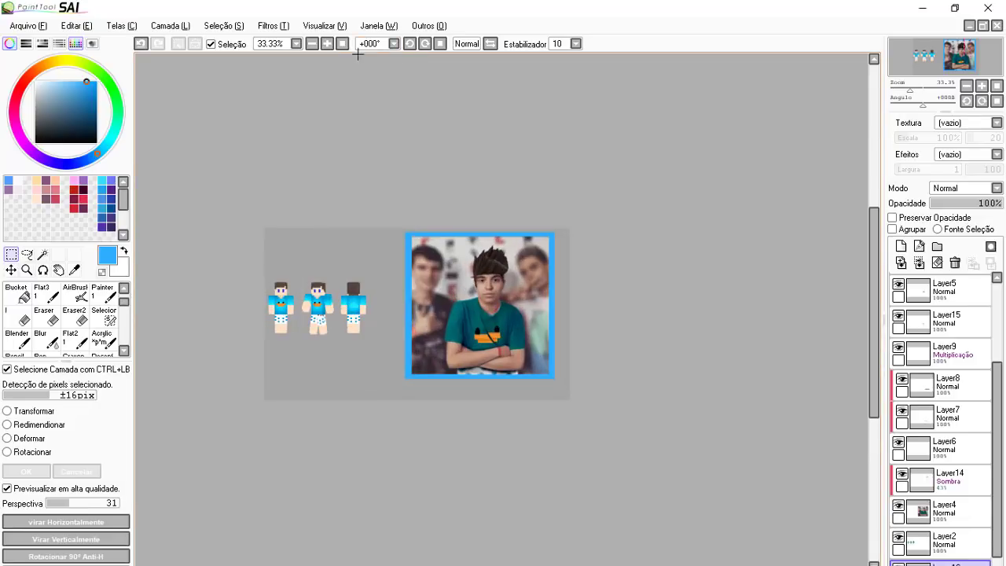
click(343, 44)
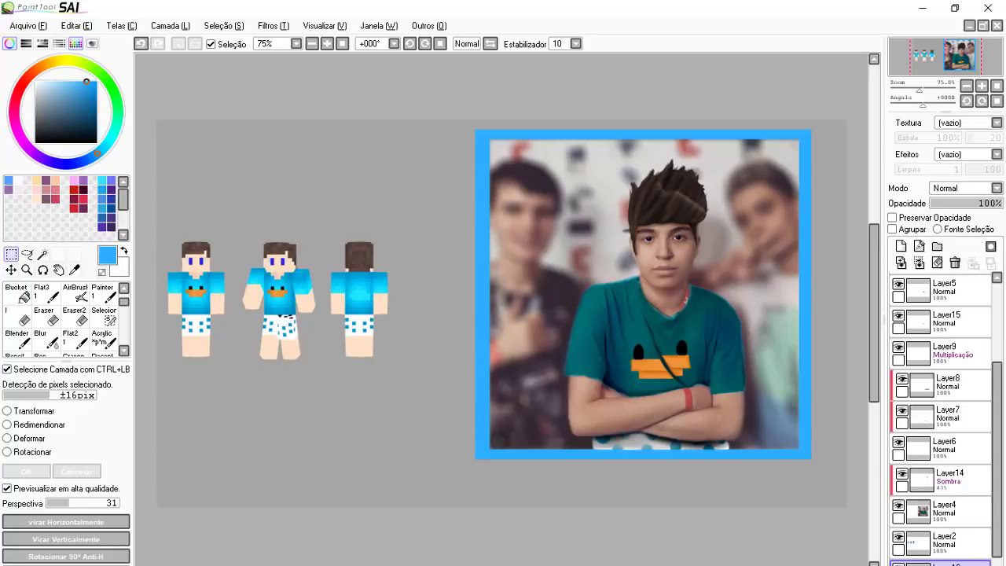
scroll(291, 221, down, 4)
scroll(337, 255, up, 3)
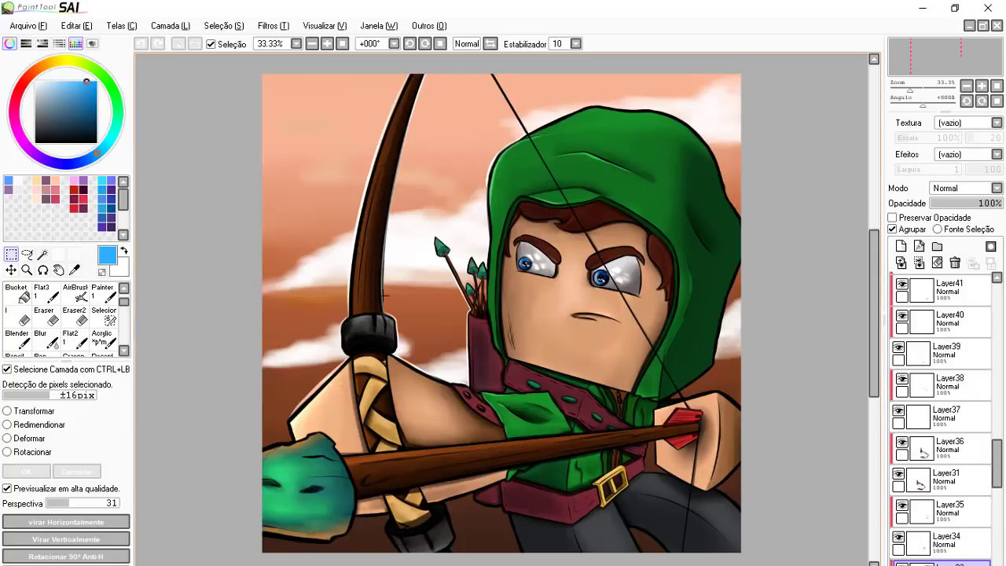
scroll(495, 310, down, 3)
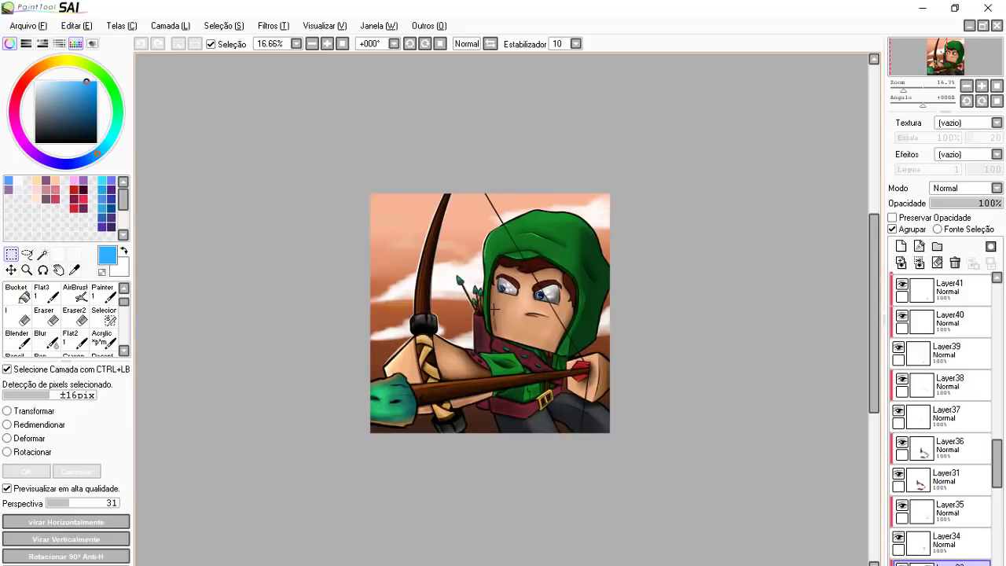
scroll(494, 309, up, 2)
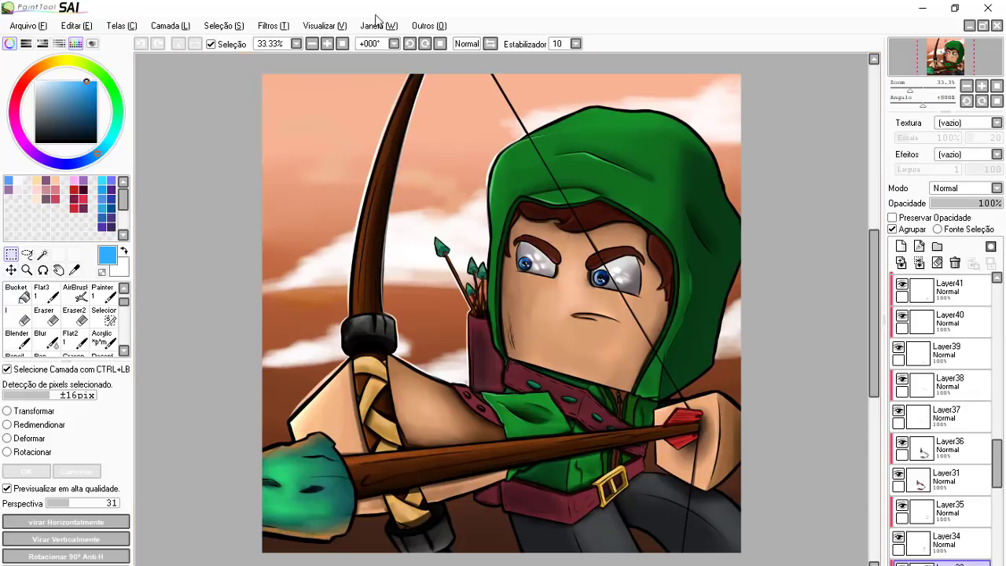
drag(249, 69, 794, 277)
click(794, 277)
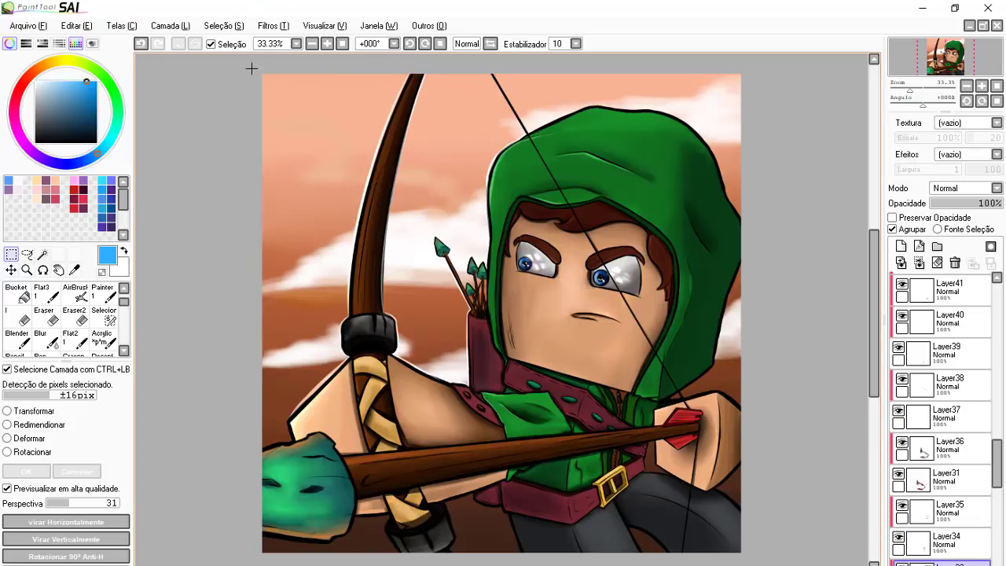
drag(253, 69, 318, 136)
drag(494, 218, 788, 373)
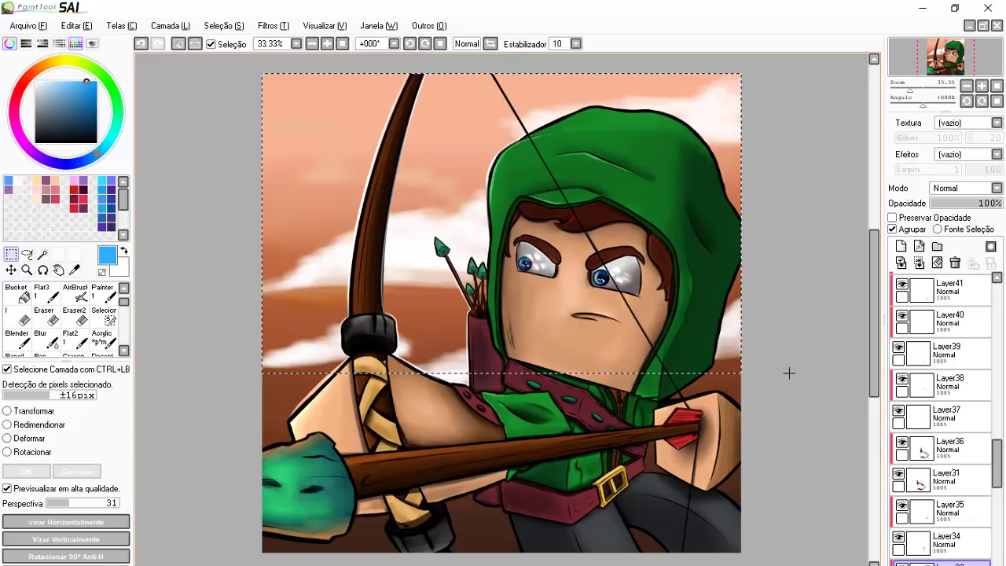
key(ctrl+d)
drag(750, 74, 269, 549)
click(228, 519)
click(730, 84)
click(236, 524)
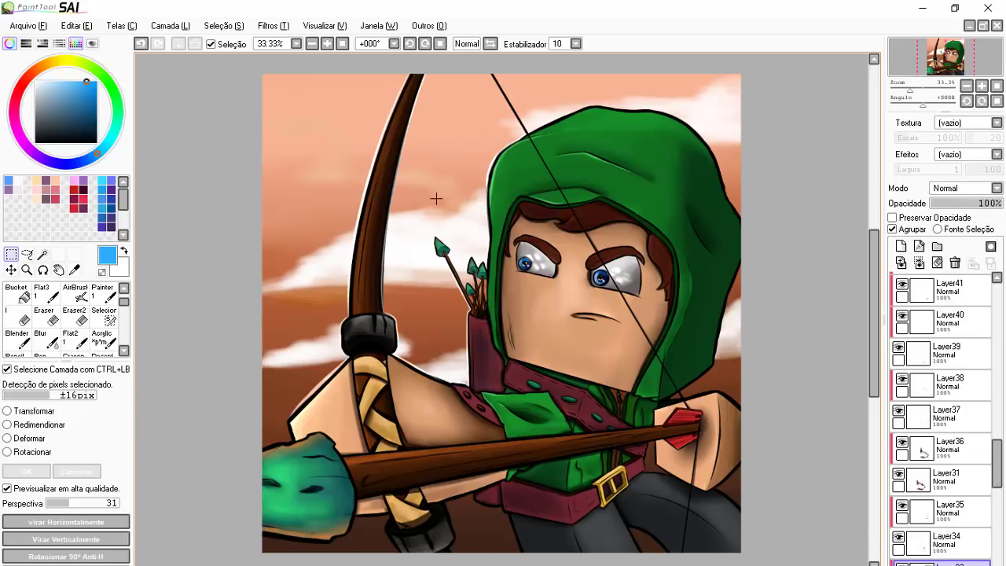
drag(260, 63, 845, 397)
click(762, 81)
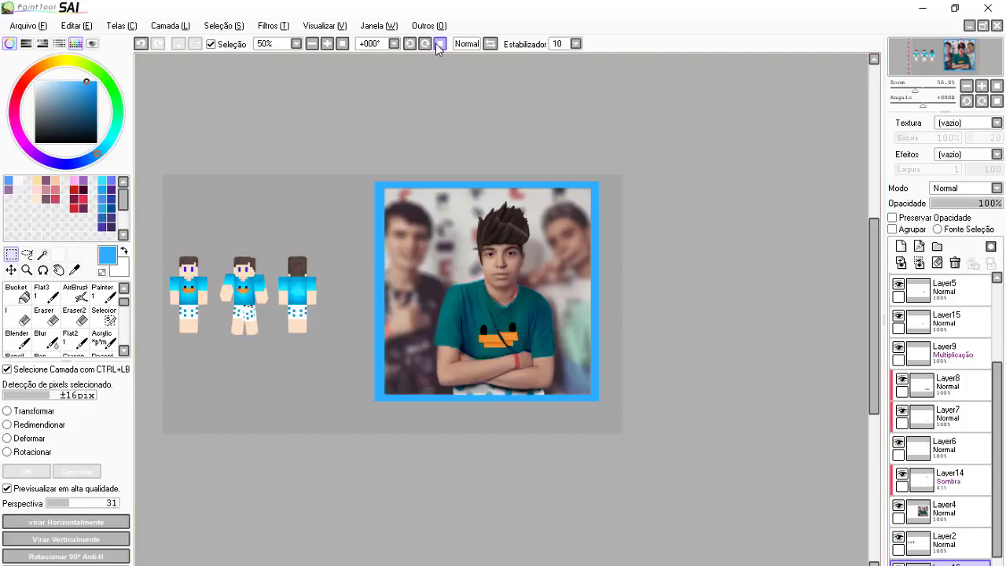
click(509, 565)
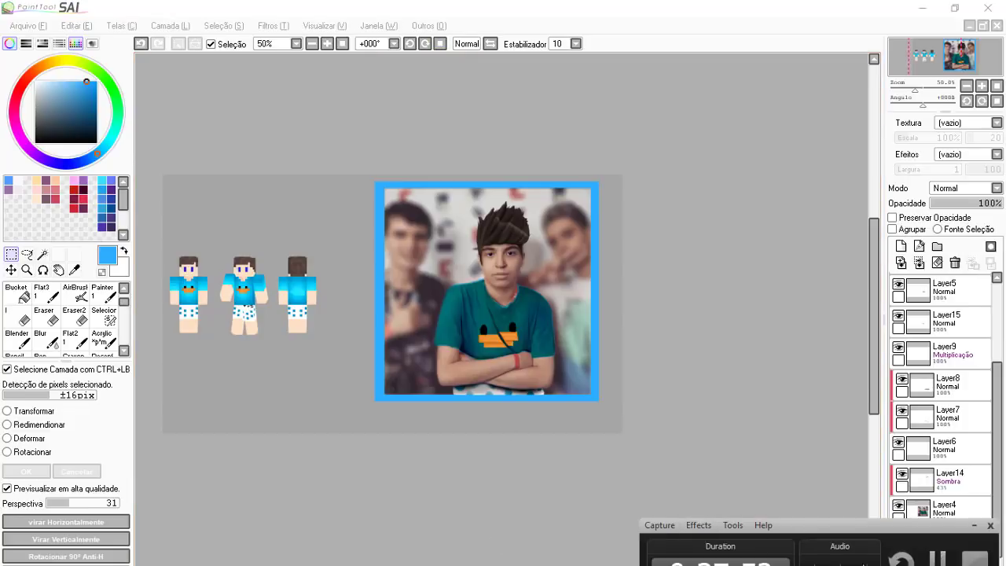